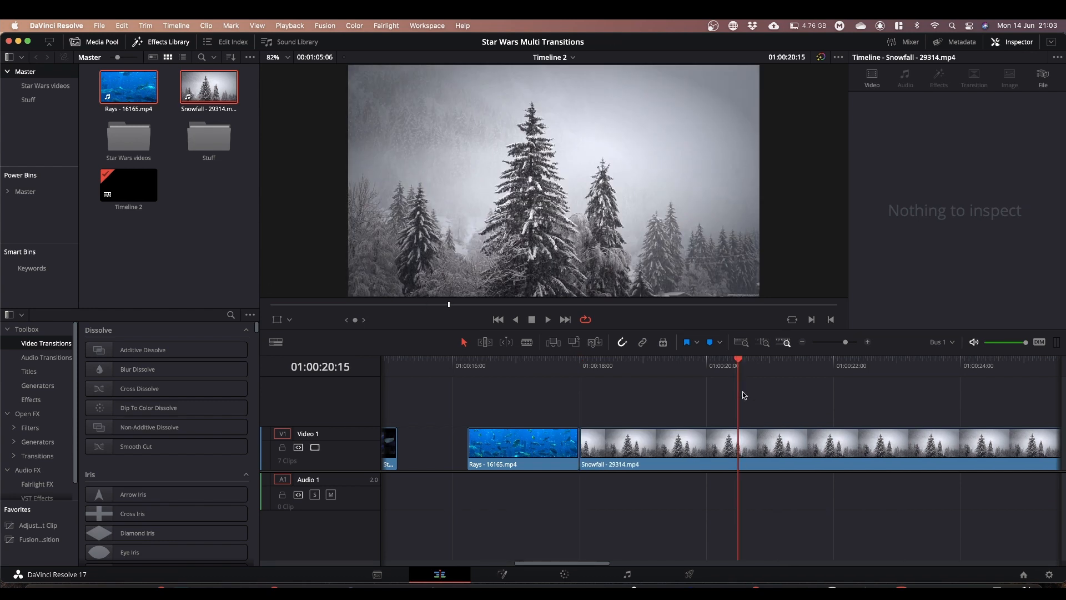
# Step: Delete the part of the Snowfall clip after the playhead and check the edit point between the Rays and Snowfall clips
pyautogui.press('BackSpace')
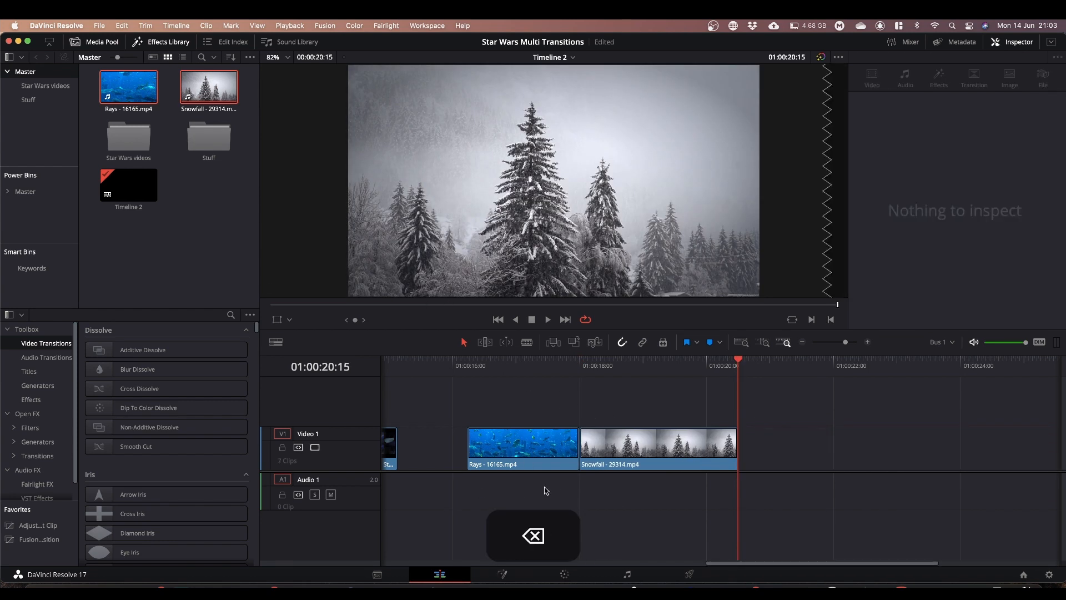
pyautogui.click(573, 449)
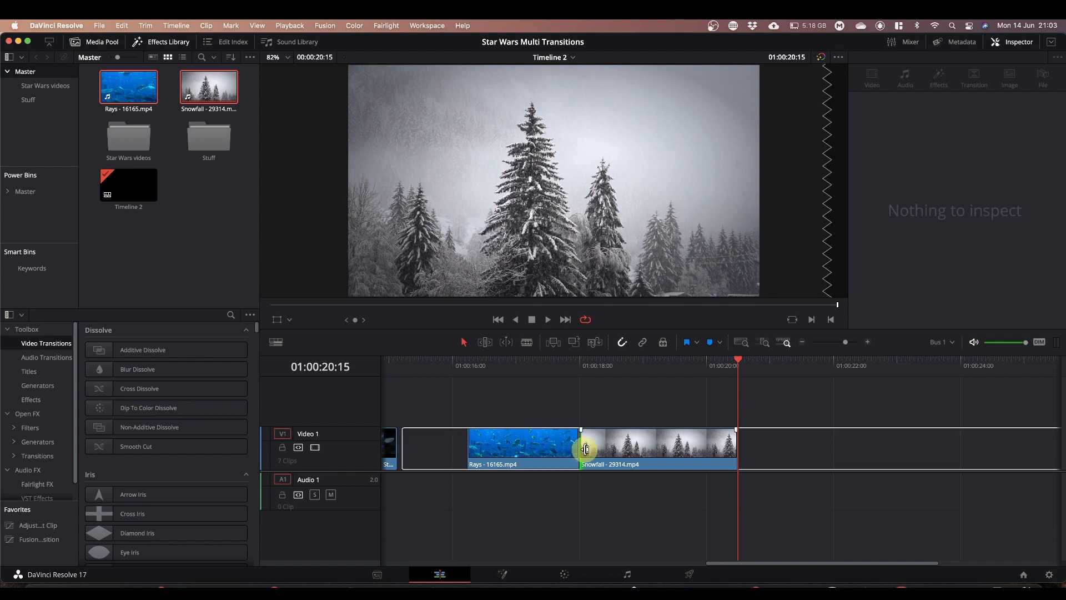
pyautogui.click(585, 449)
pyautogui.click(587, 451)
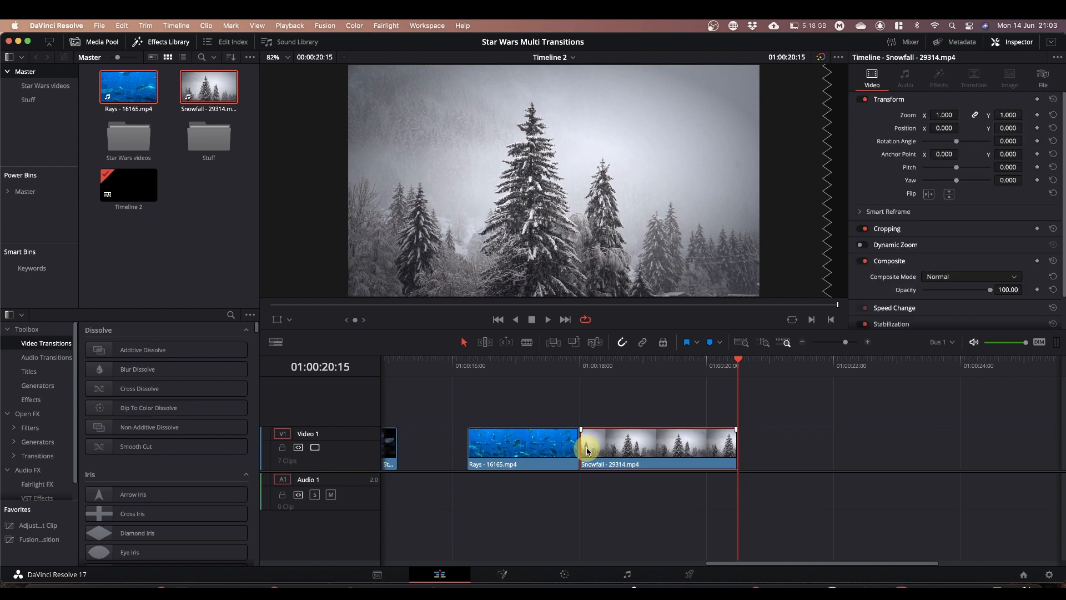
pyautogui.click(586, 448)
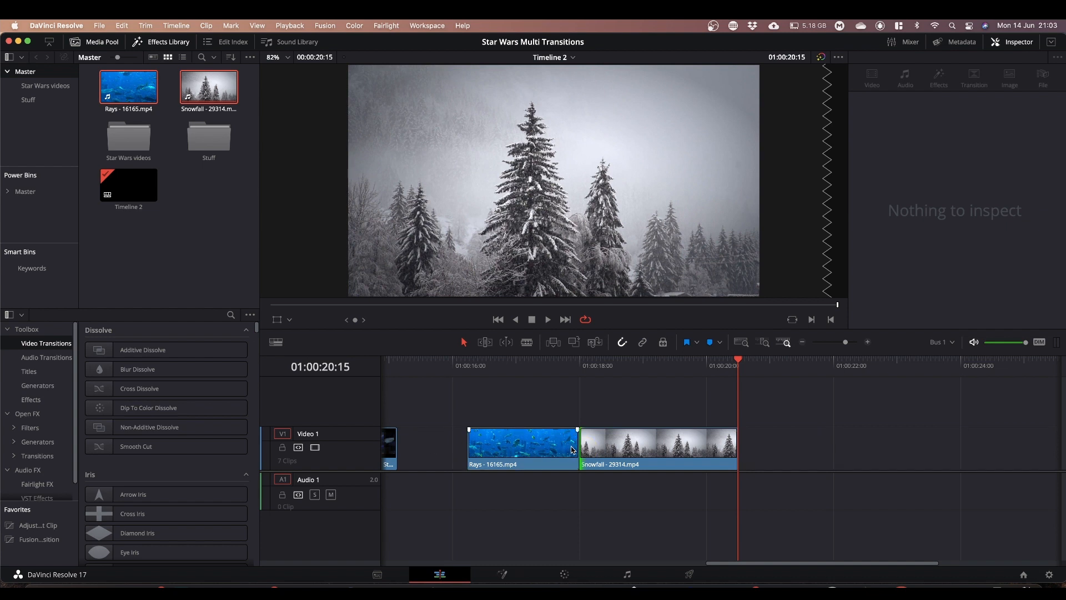
pyautogui.click(575, 448)
pyautogui.click(582, 447)
pyautogui.click(577, 517)
# Step: Apply an Eye Iris transition at the cut between the Rays and Snowfall clips and preview it at 01:00:18:00
pyautogui.scroll(-5, 219, 439)
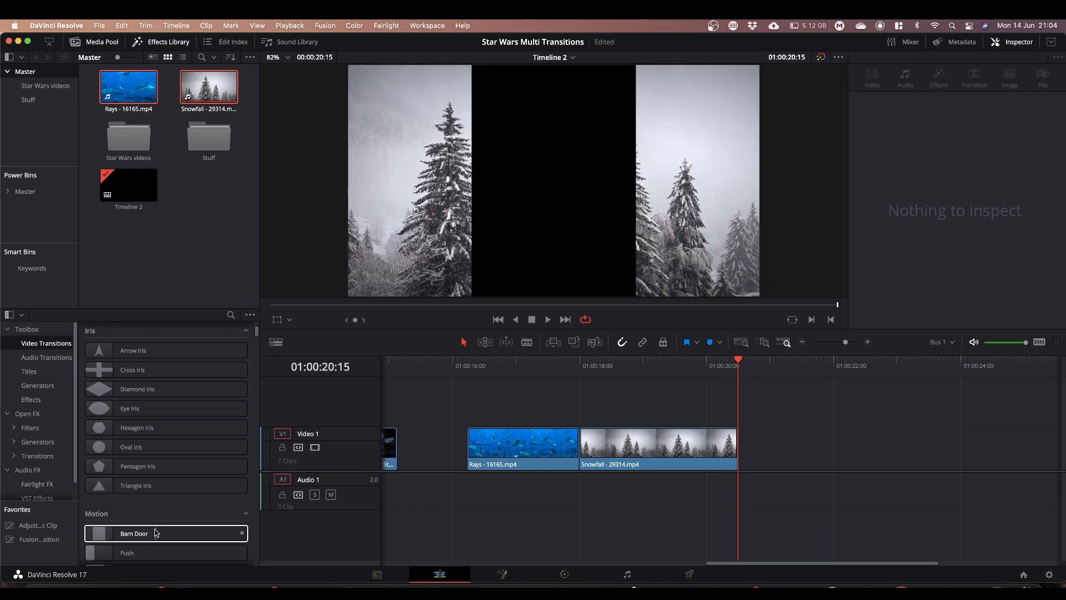
pyautogui.moveTo(161, 408); pyautogui.dragTo(580, 449)
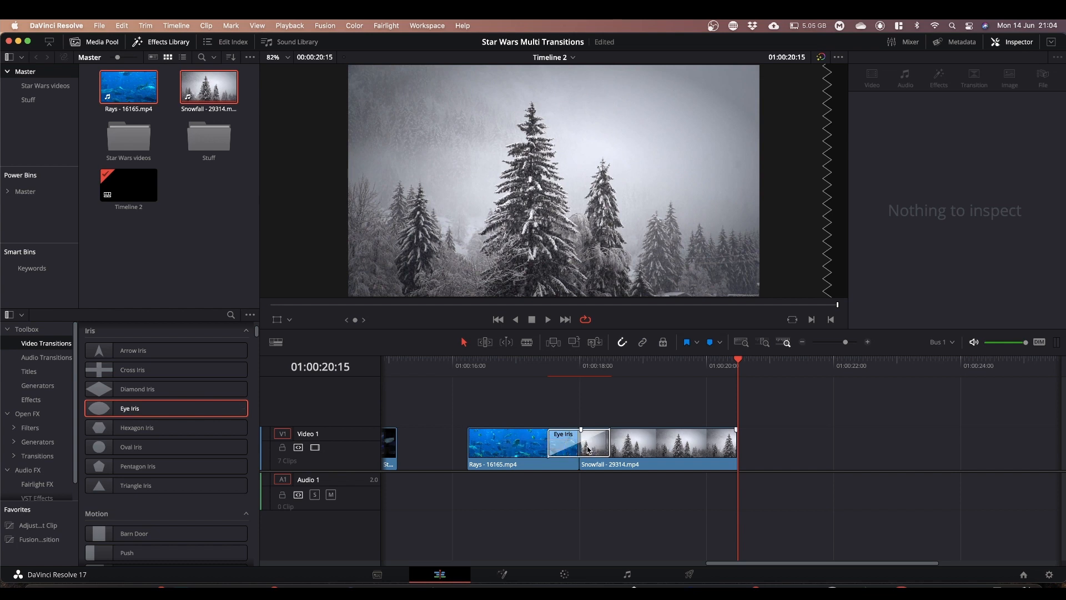
pyautogui.click(591, 446)
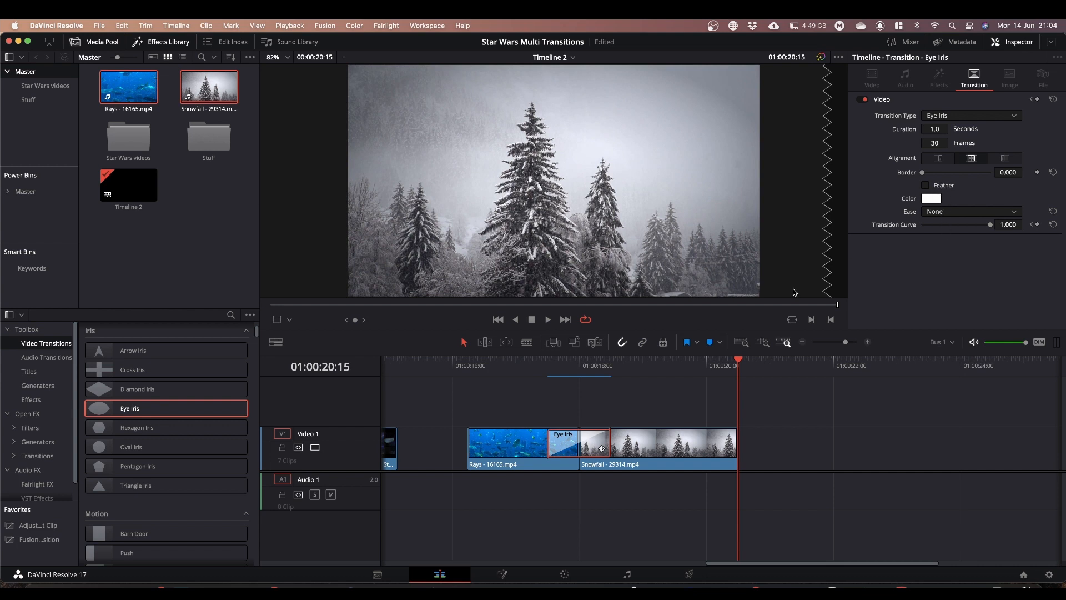
pyautogui.click(580, 373)
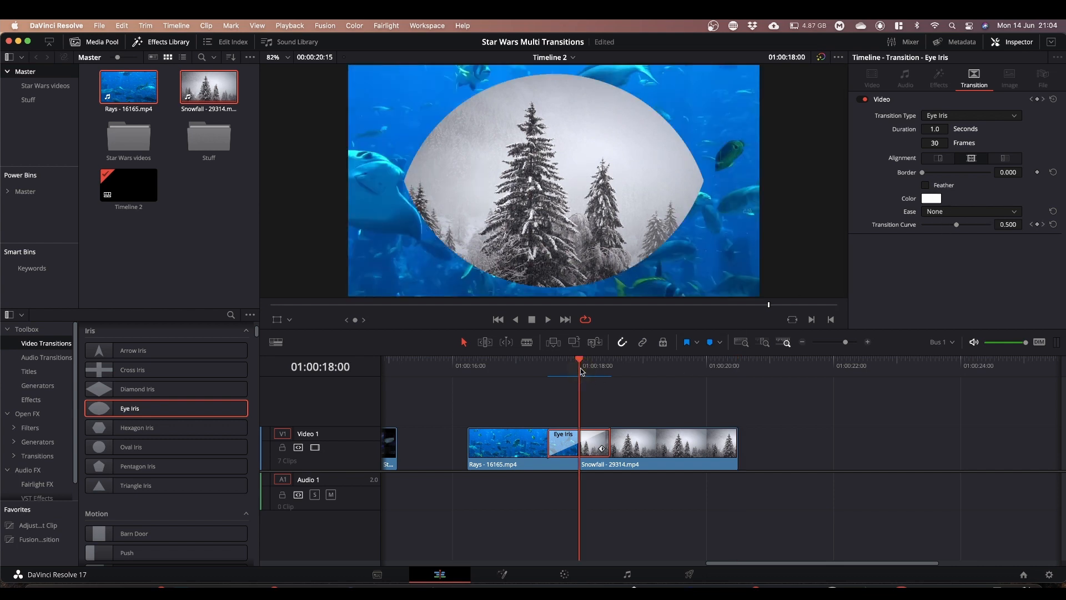
# Step: Enable Feather on the Eye Iris transition, raise its border to about 153.6, and save the project
pyautogui.click(930, 187)
pyautogui.moveTo(924, 173); pyautogui.dragTo(944, 172)
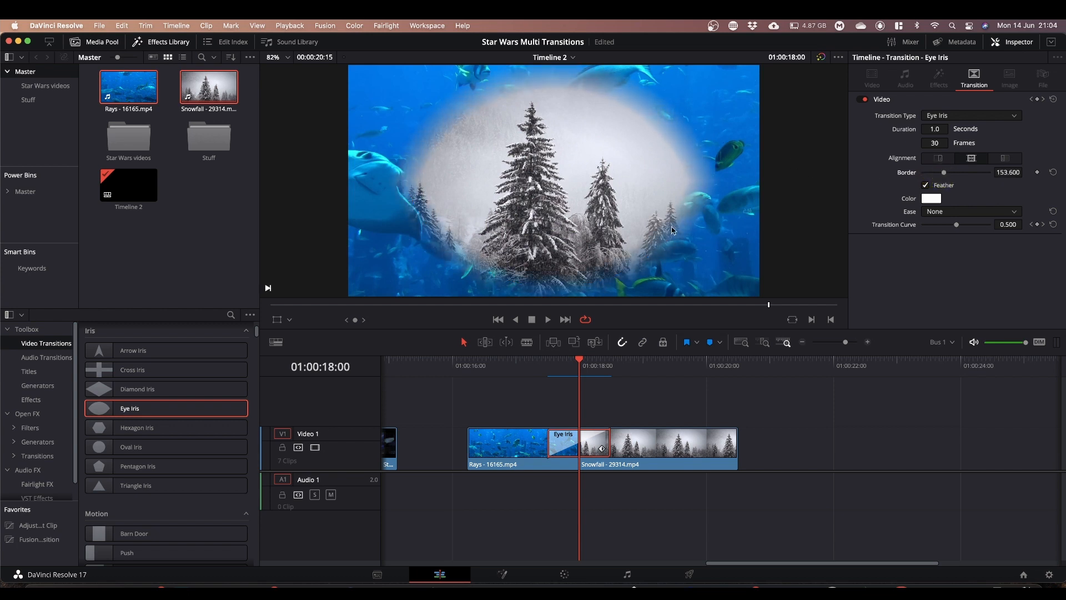
pyautogui.press('super+s')
# Step: Toggle the Feather option and delete the Eye Iris transition from the cut
pyautogui.click(926, 186)
pyautogui.click(598, 444)
pyautogui.press('BackSpace')
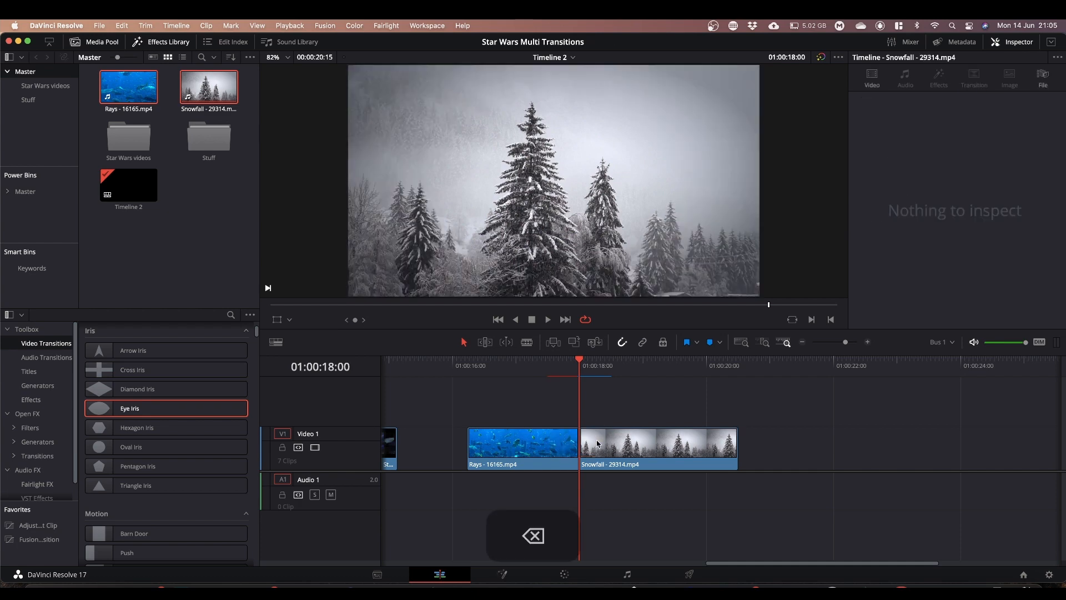
# Step: Add a Cross Dissolve between the Rays and Snowfall clips and convert it to a Fusion Cross Dissolve
pyautogui.scroll(5, 111, 364)
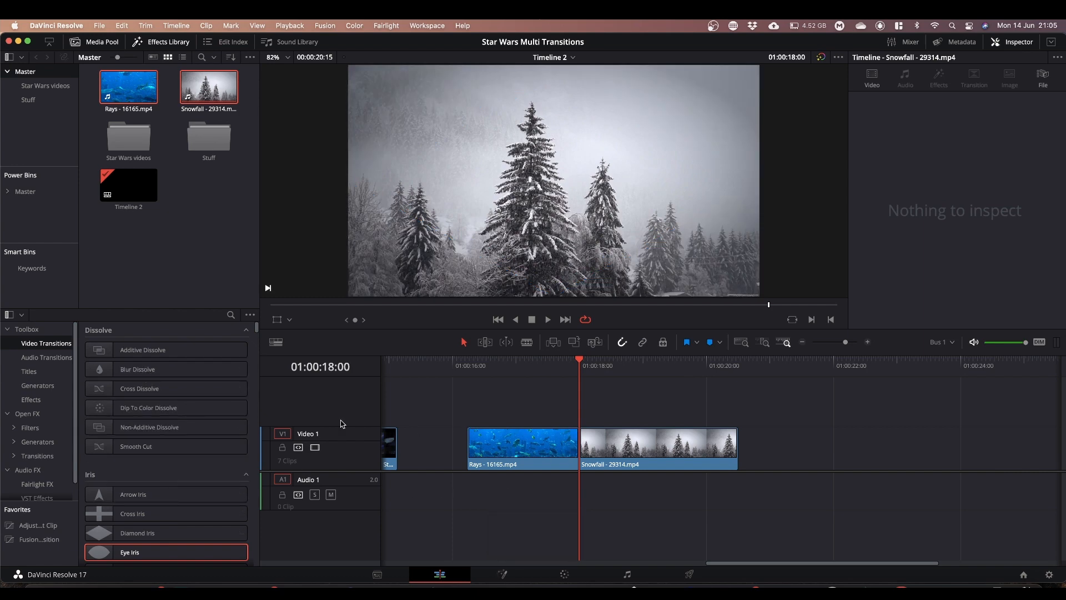
pyautogui.moveTo(150, 389); pyautogui.dragTo(586, 448)
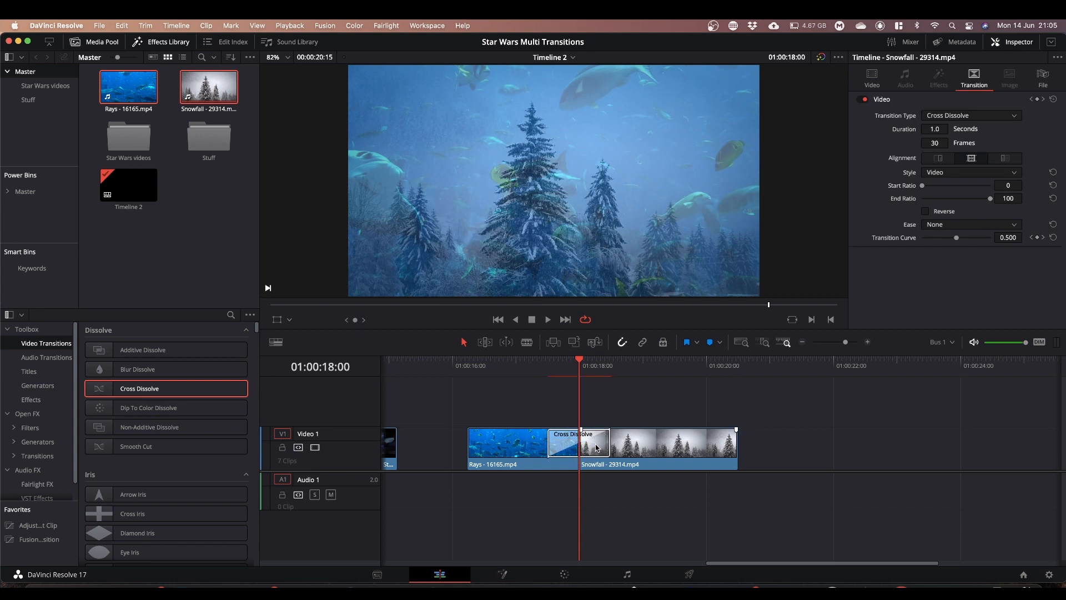
pyautogui.rightClick(596, 447)
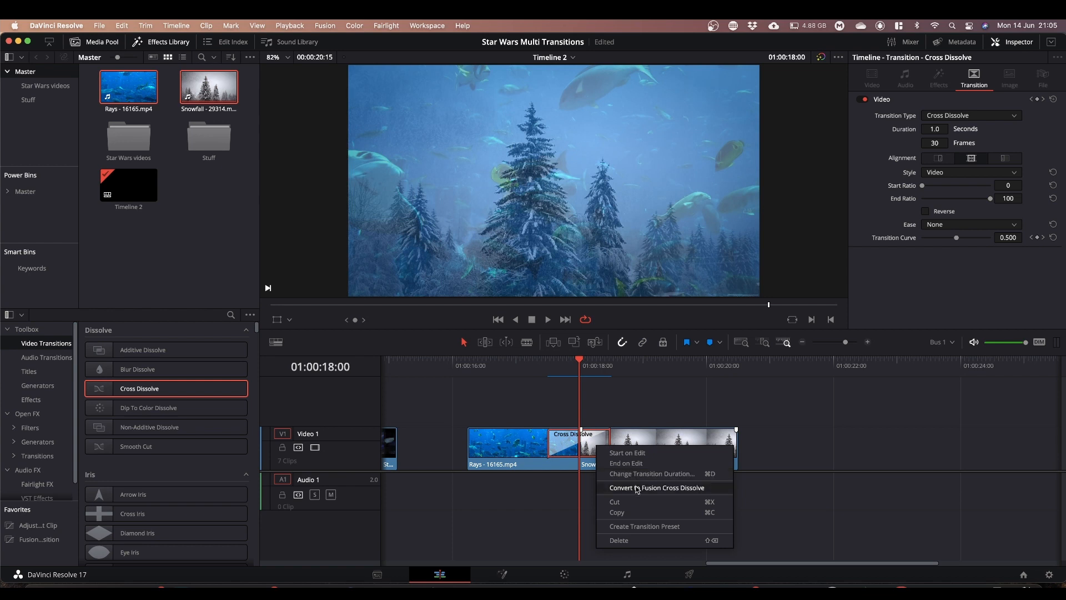
pyautogui.click(637, 489)
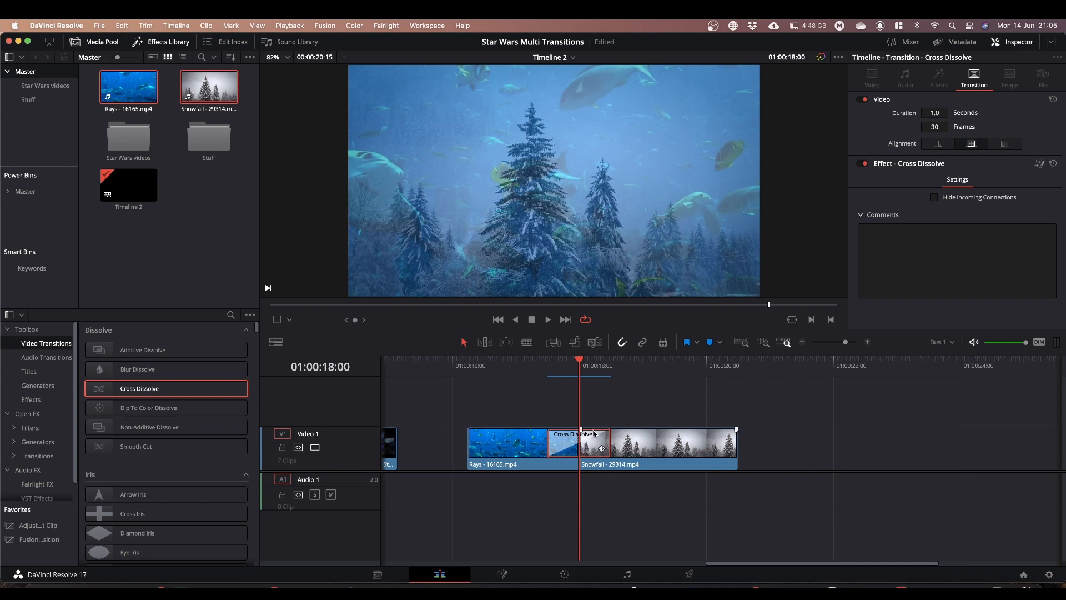
# Step: Open the Cross Dissolve transition in the Fusion page and move the MediaIn2 and MediaIn1 nodes farther away from CrossDissolve
pyautogui.rightClick(595, 444)
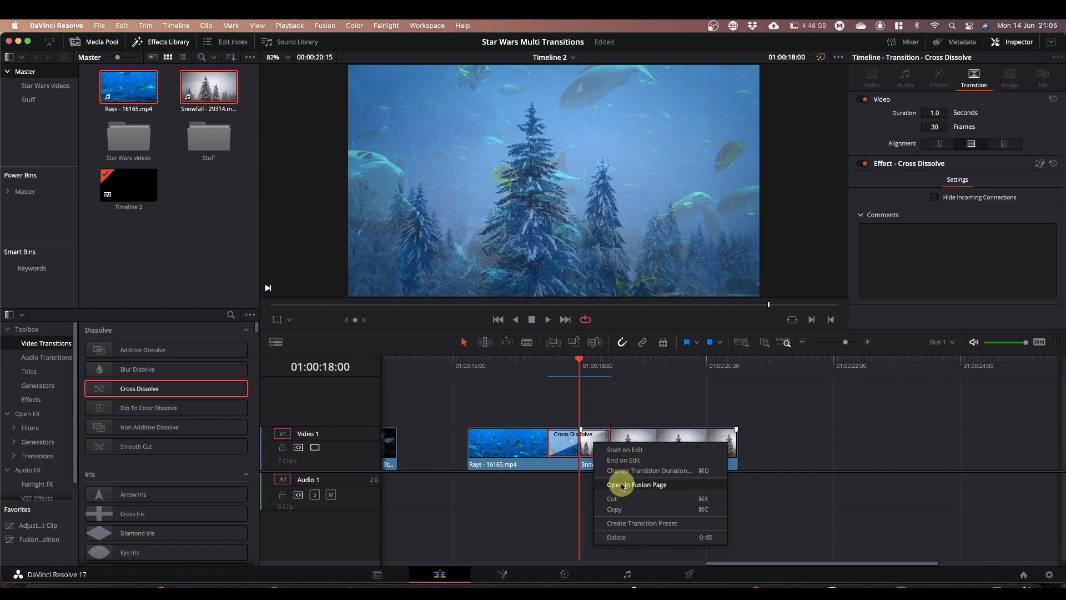
pyautogui.click(622, 485)
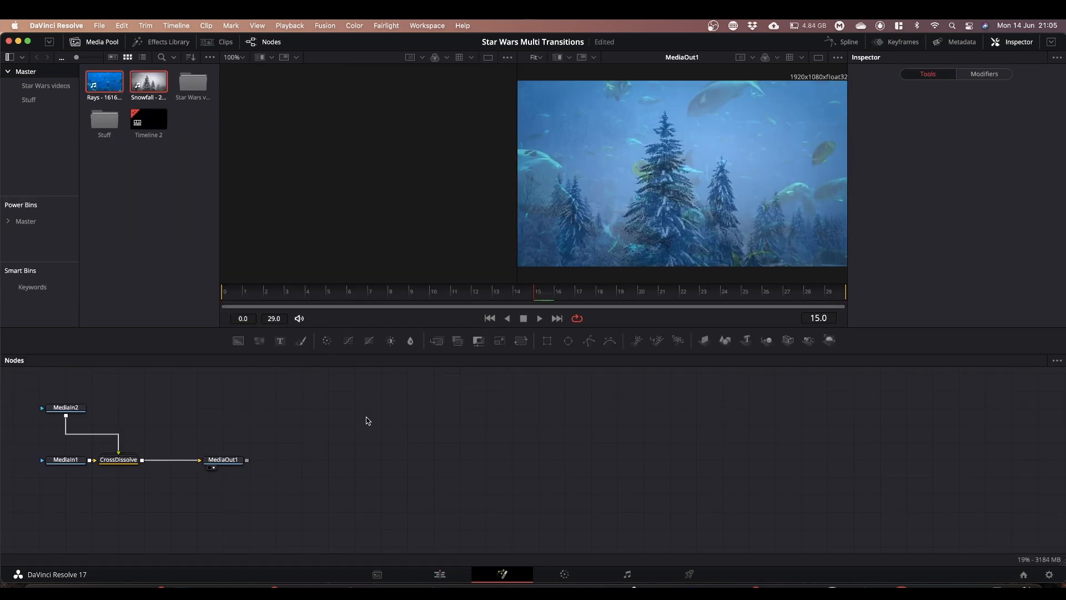
pyautogui.moveTo(358, 429); pyautogui.dragTo(783, 431)
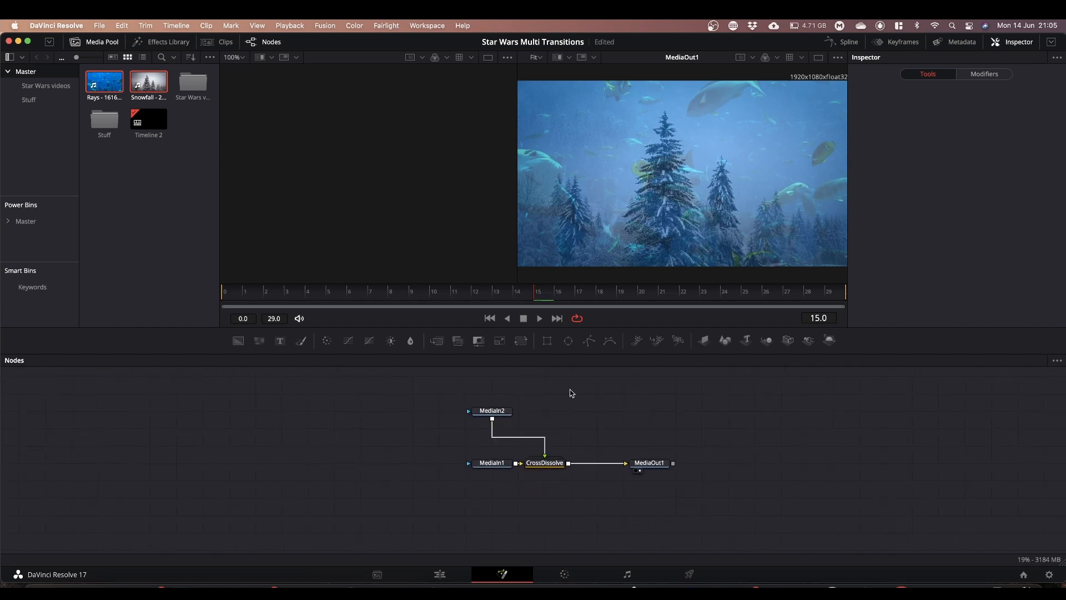
pyautogui.moveTo(503, 416); pyautogui.dragTo(372, 419)
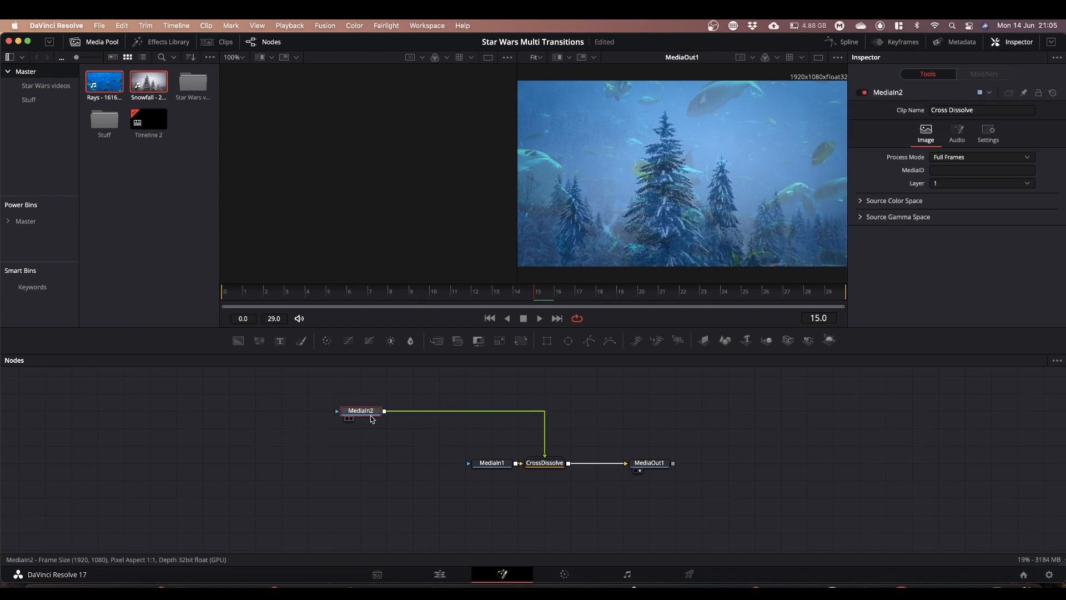
pyautogui.moveTo(483, 464); pyautogui.dragTo(345, 470)
# Step: Show MediaIn1 and after it MediaIn2 in the empty viewer to identify the clip each node carries
pyautogui.click(371, 464)
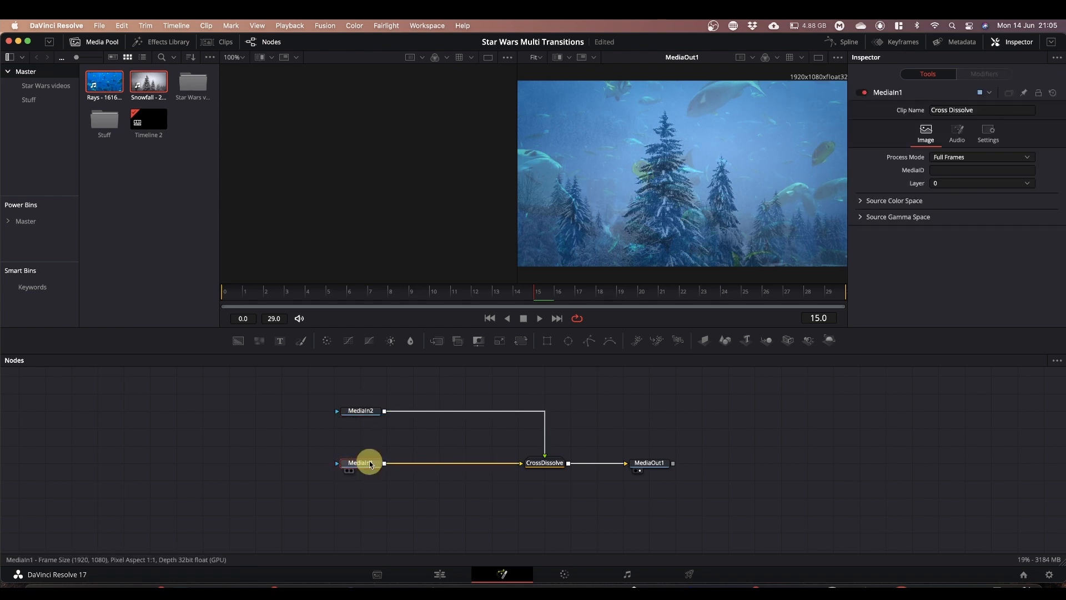
pyautogui.moveTo(370, 465); pyautogui.dragTo(371, 224)
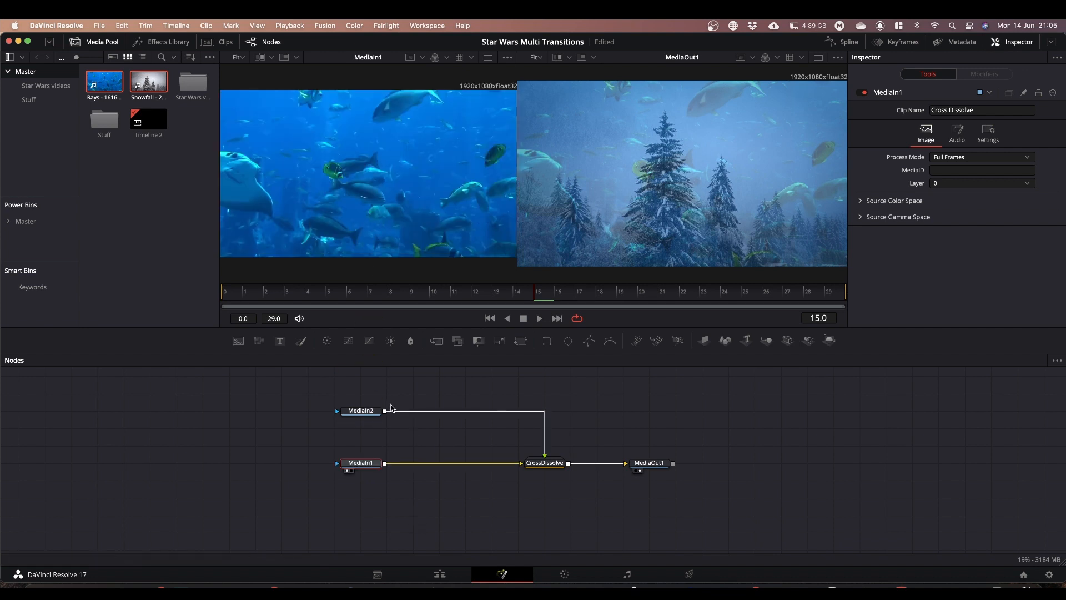
pyautogui.moveTo(371, 414); pyautogui.dragTo(452, 214)
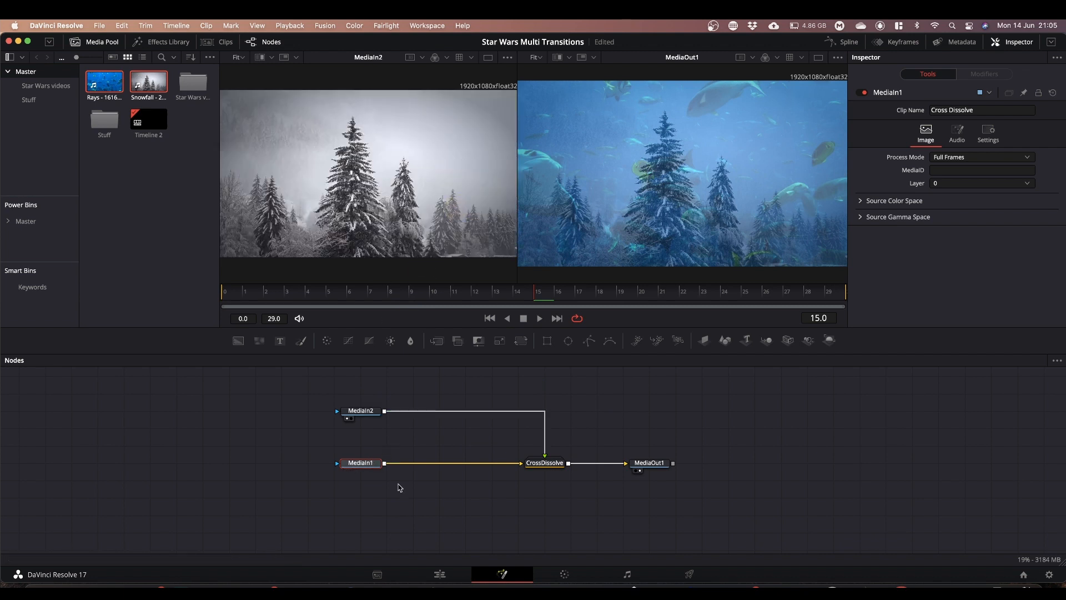
# Step: Delete the CrossDissolve node and remove the remaining connection between MediaIn1 and MediaOut1
pyautogui.moveTo(531, 487); pyautogui.dragTo(583, 444)
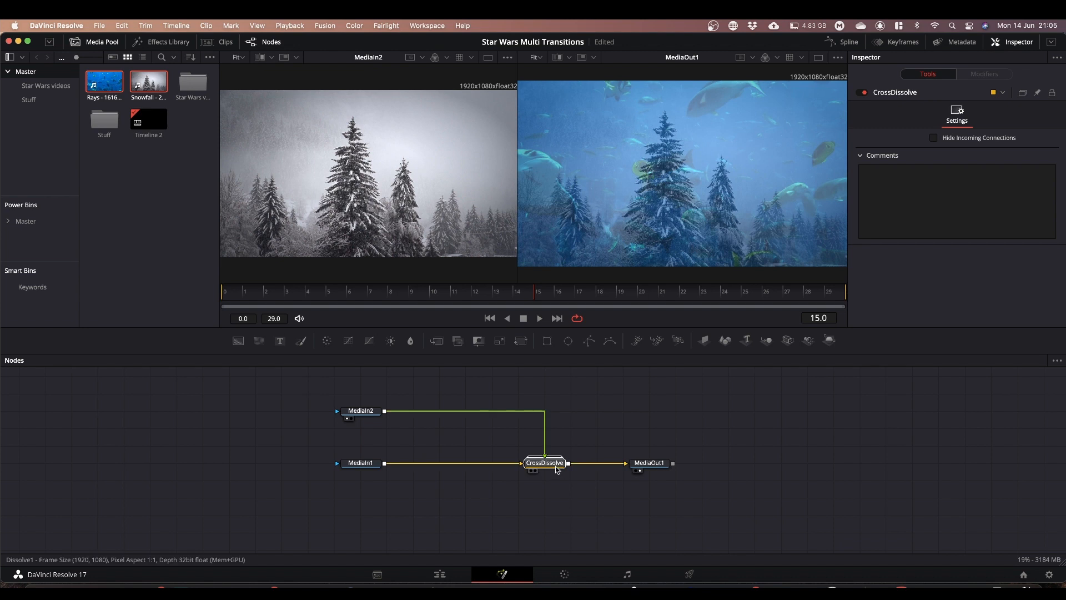
pyautogui.click(542, 498)
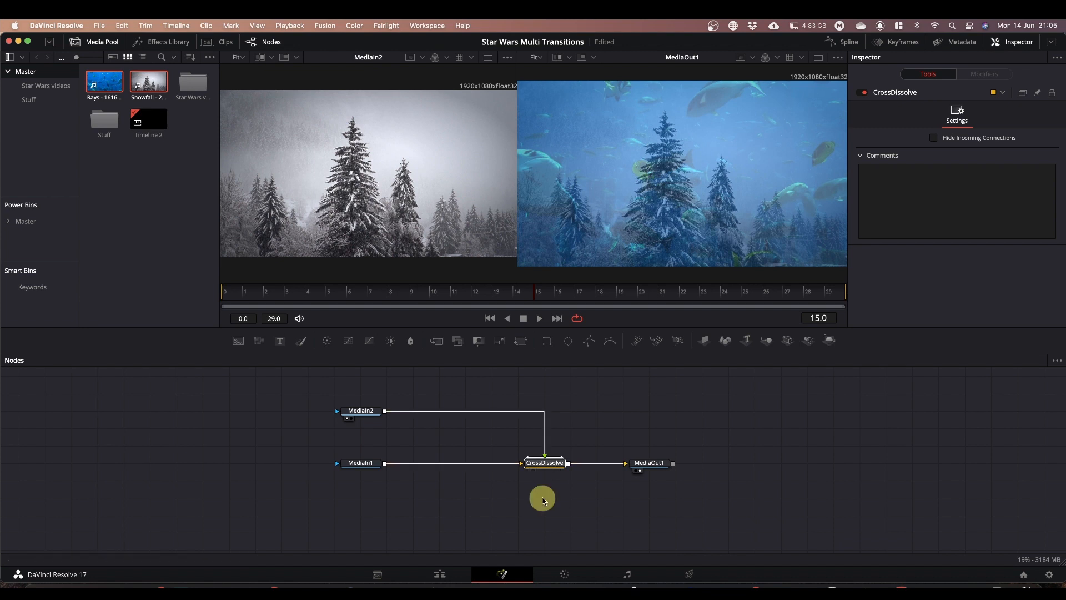
pyautogui.click(545, 466)
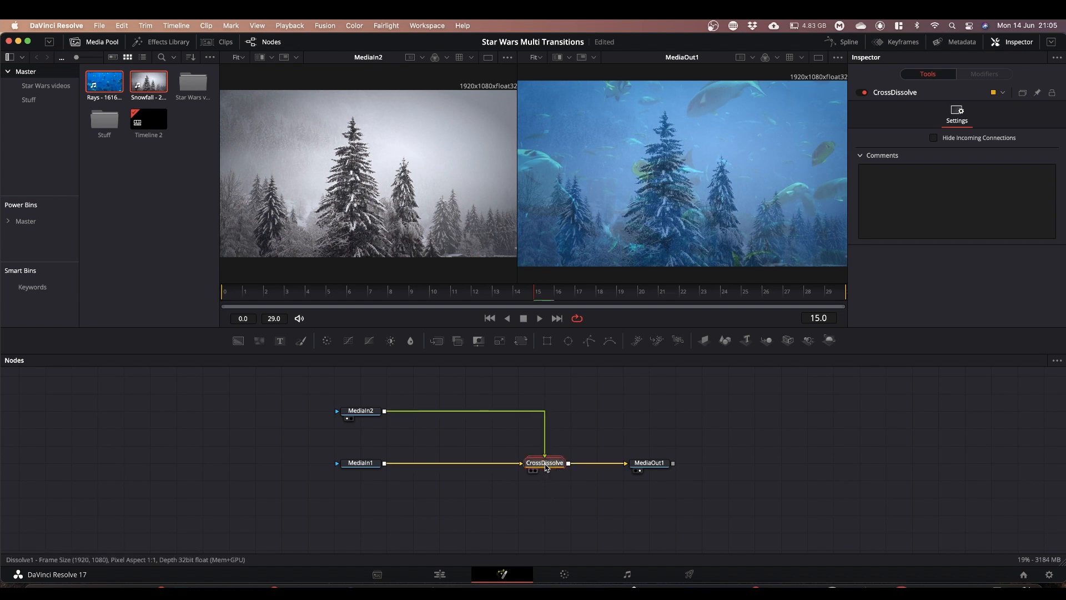
pyautogui.press('BackSpace')
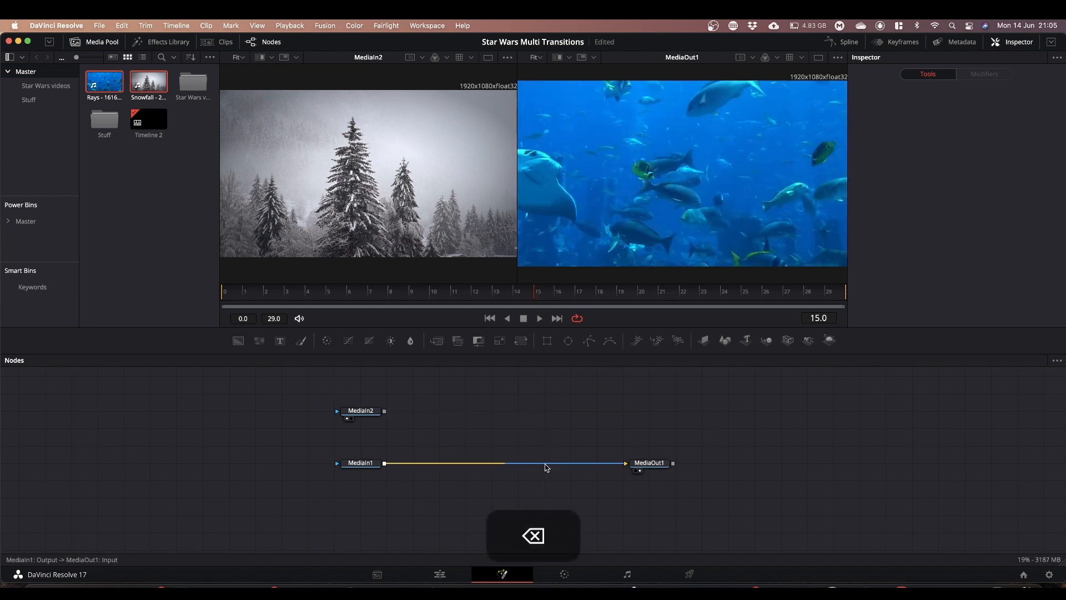
pyautogui.click(593, 463)
pyautogui.press('BackSpace')
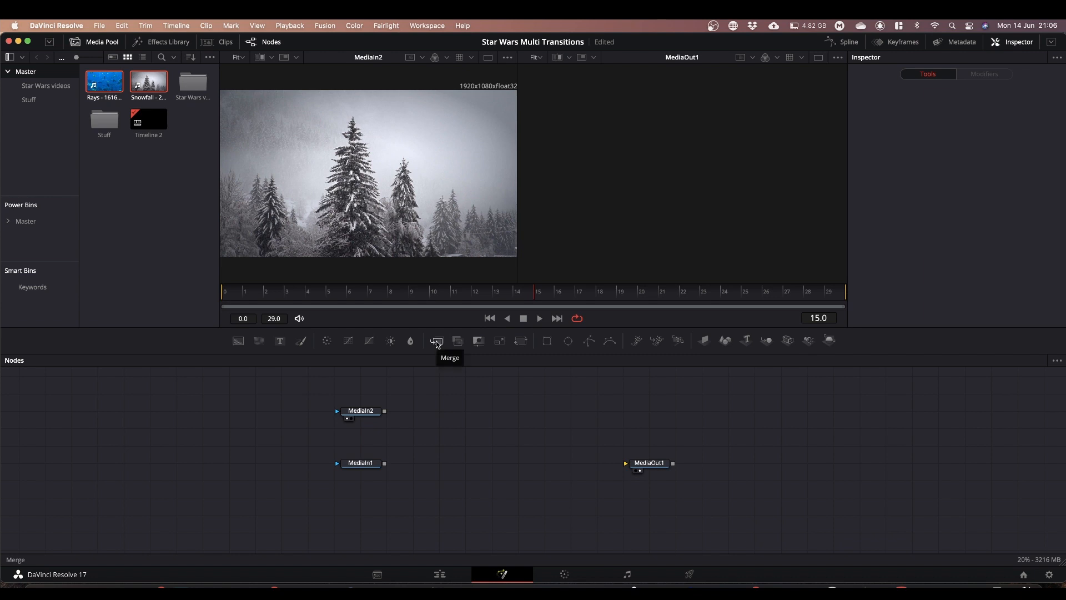
# Step: Add a Merge node with MediaIn2 as background and MediaIn1 as foreground, and show the merge in place of MediaOut1's view
pyautogui.moveTo(437, 343); pyautogui.dragTo(469, 466)
pyautogui.moveTo(384, 462); pyautogui.dragTo(459, 455)
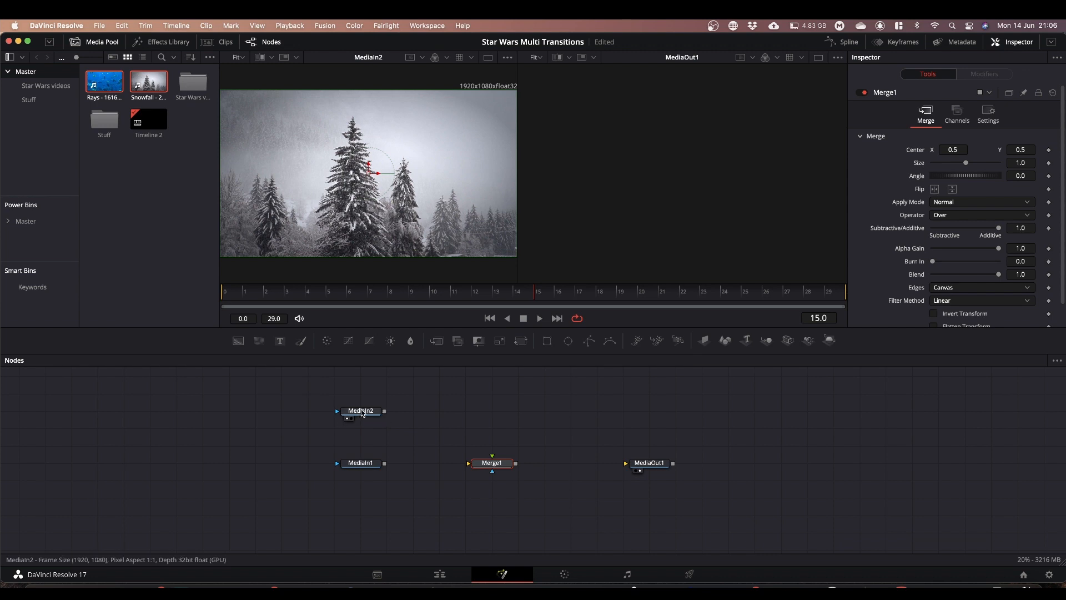
pyautogui.moveTo(384, 411); pyautogui.dragTo(469, 463)
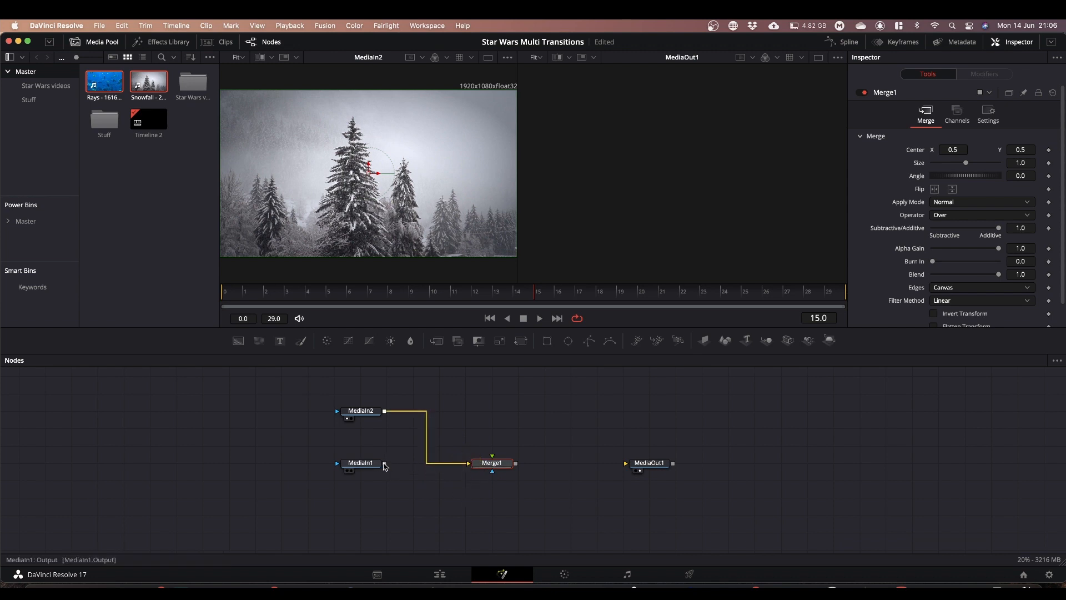
pyautogui.moveTo(384, 463); pyautogui.dragTo(673, 210)
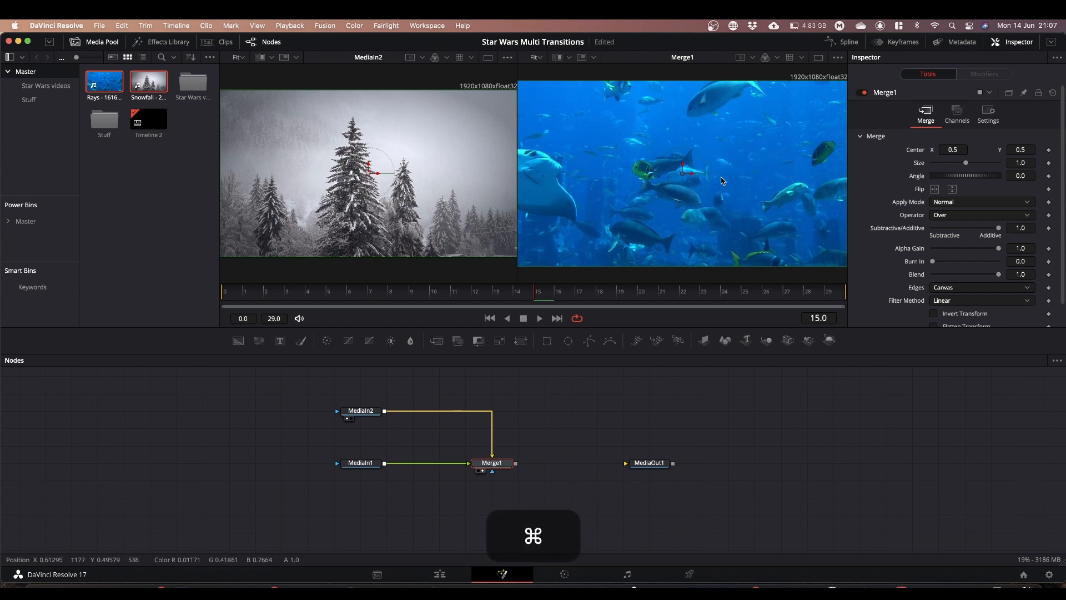
# Step: Add a Rectangle mask to the Merge node and set its width and height to 1.0
pyautogui.scroll(-1, 722, 180)
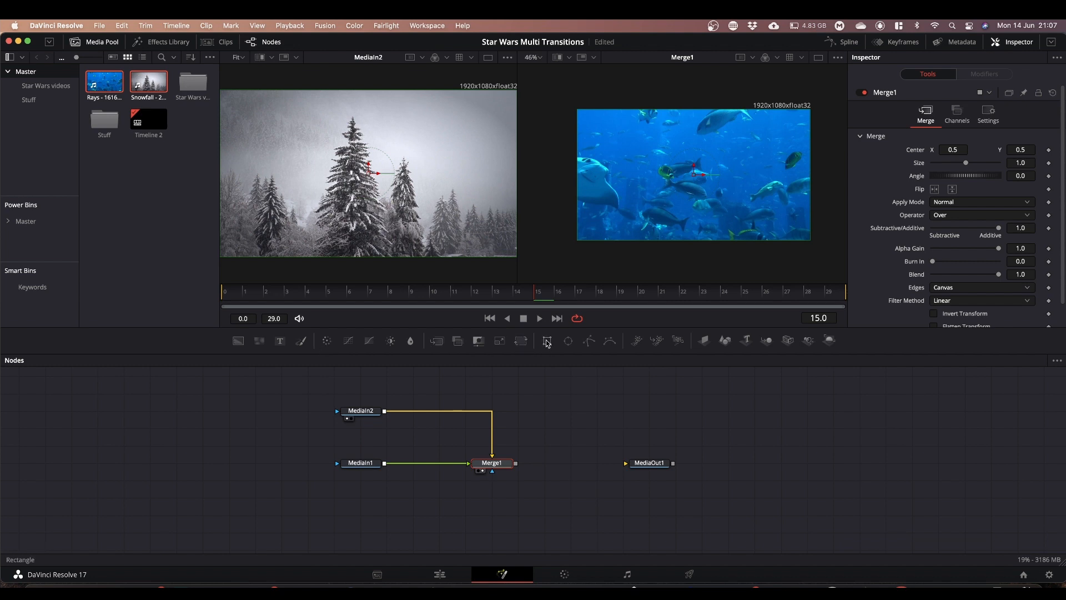
pyautogui.moveTo(548, 344); pyautogui.dragTo(492, 474)
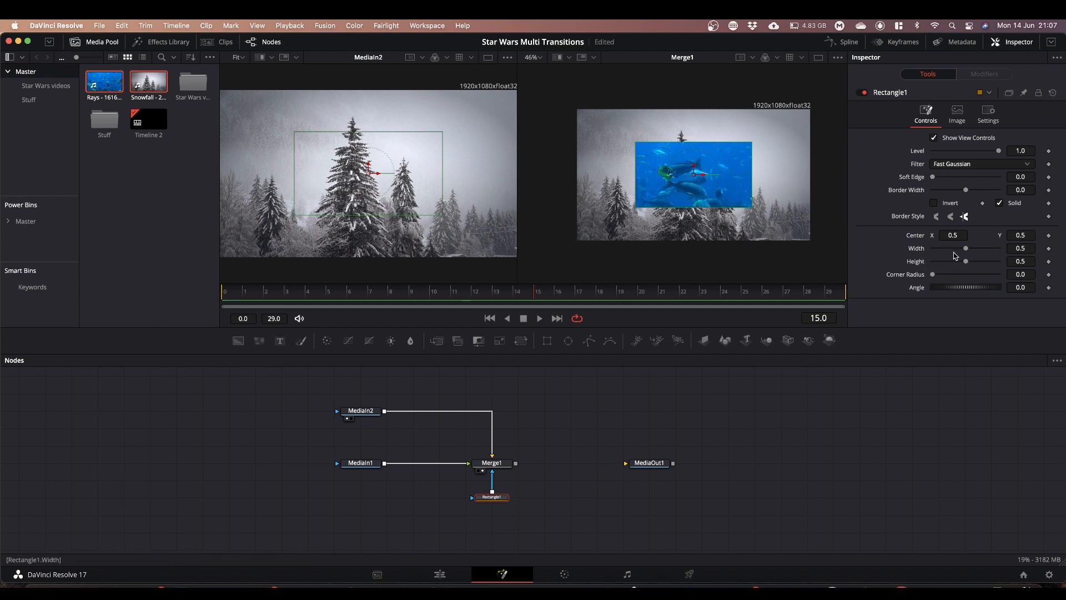
pyautogui.moveTo(966, 249); pyautogui.dragTo(1027, 261)
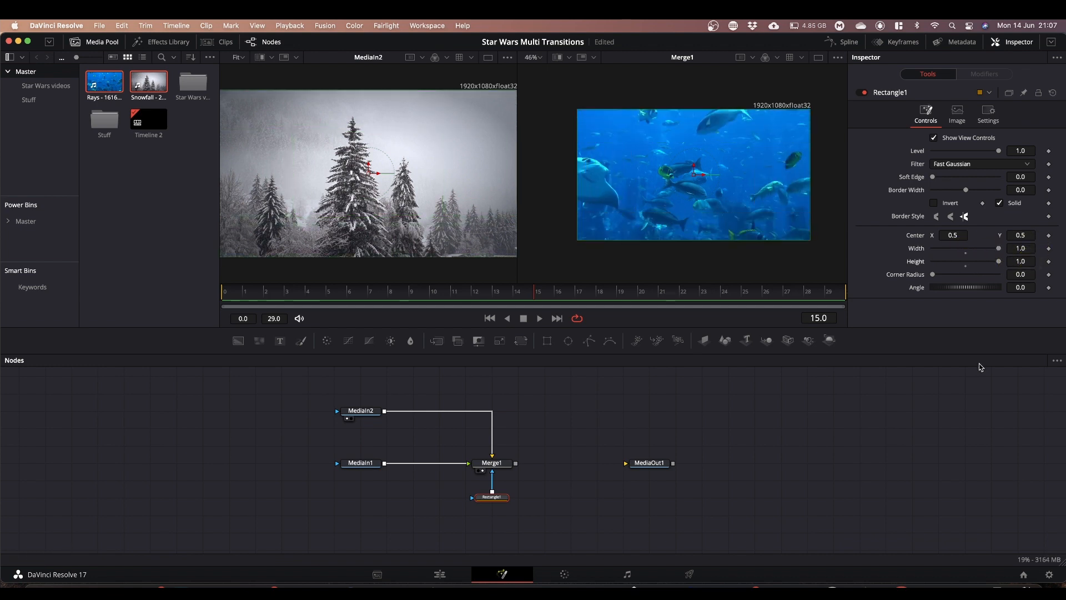
# Step: Set the rectangle mask's width and height to 1.1
pyautogui.click(1031, 249)
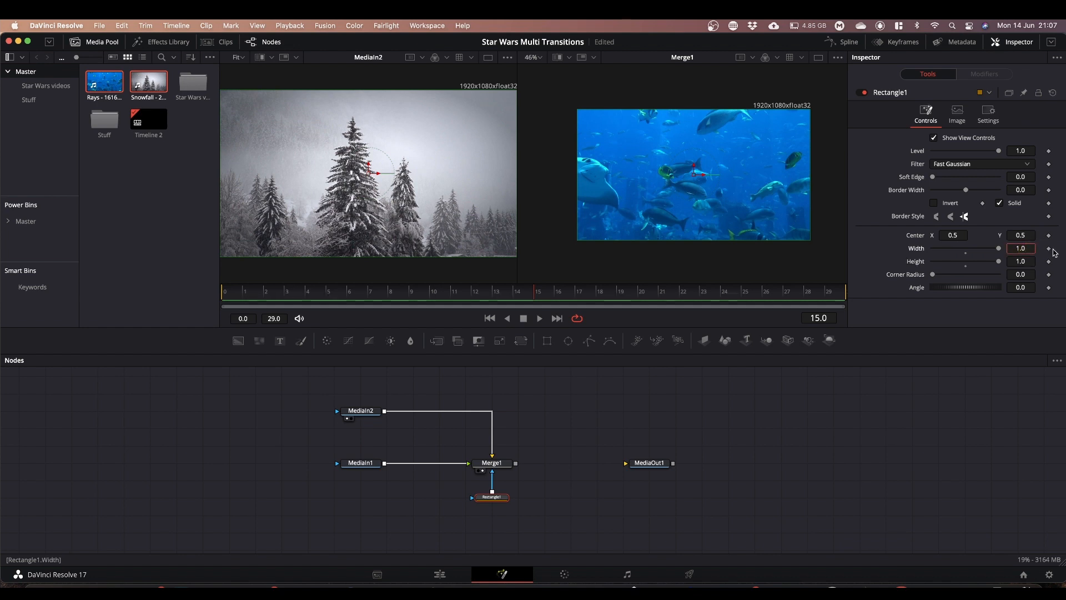
pyautogui.press('BackSpace')
pyautogui.write('1')
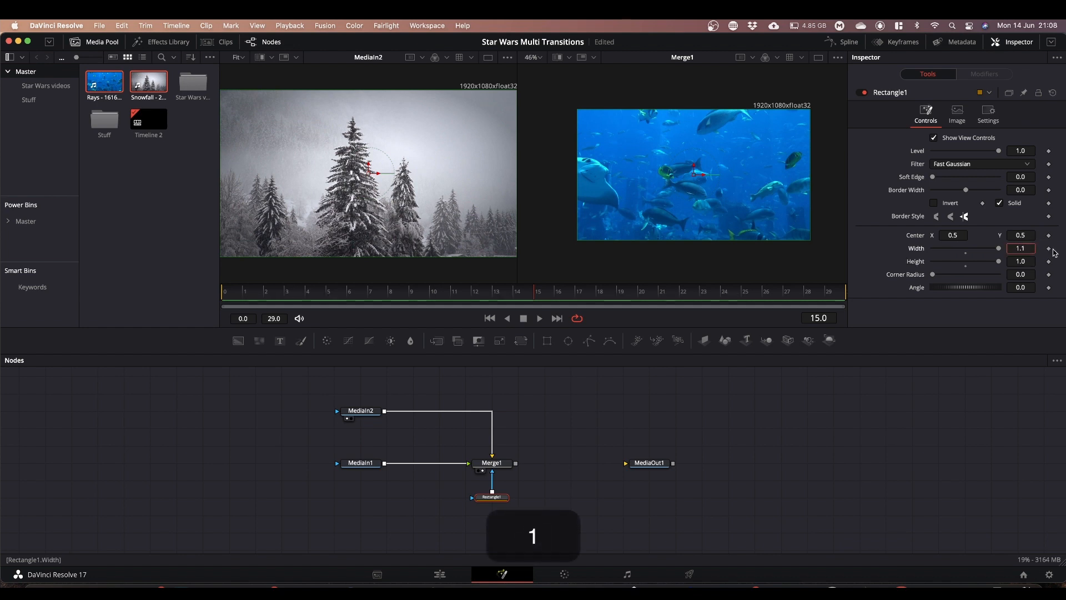
pyautogui.click(1031, 261)
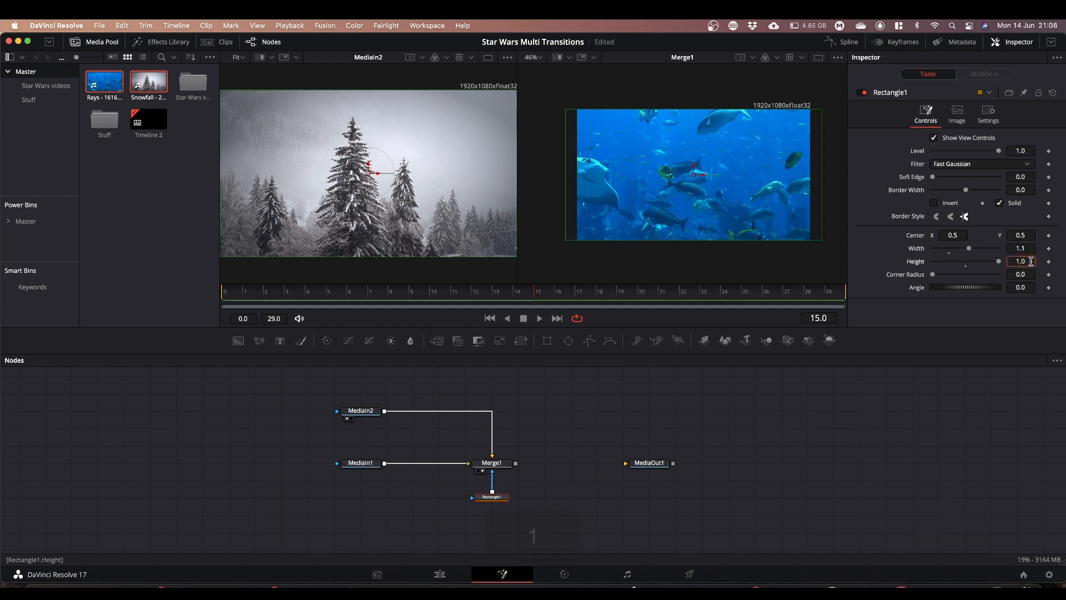
pyautogui.press('BackSpace')
pyautogui.write('1')
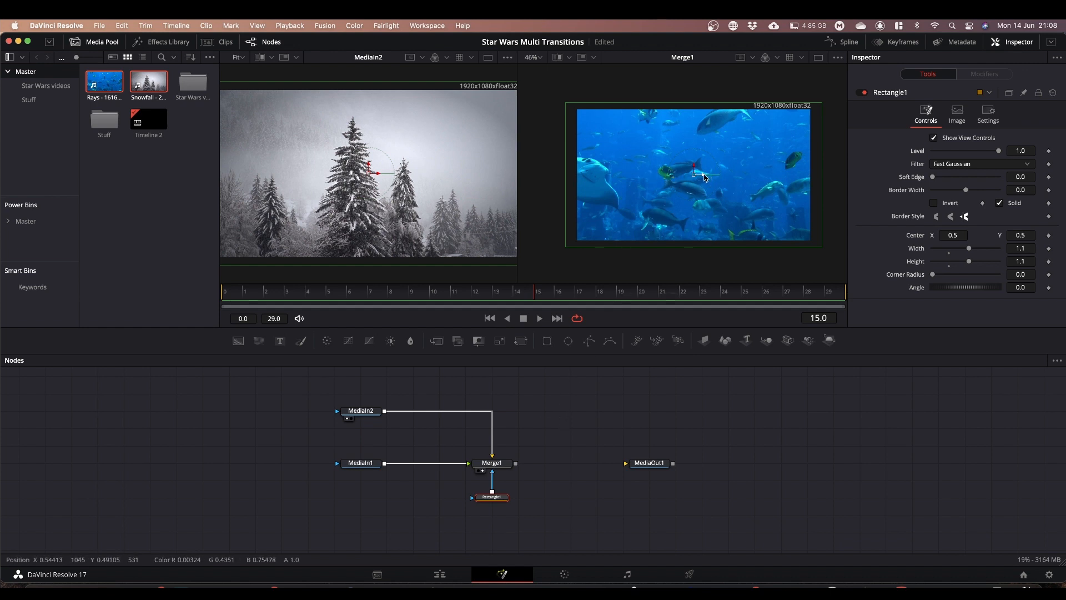
# Step: Test moving the rectangle mask horizontally, reset its centre to default, and modify Center with an XY Path
pyautogui.moveTo(704, 177); pyautogui.dragTo(690, 208)
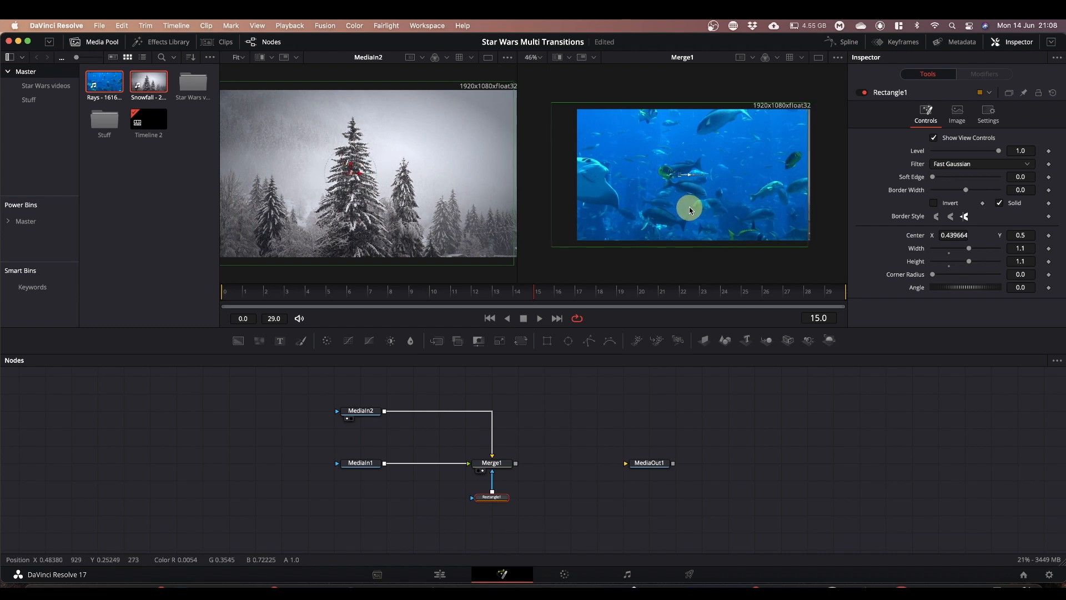
pyautogui.doubleClick(912, 237)
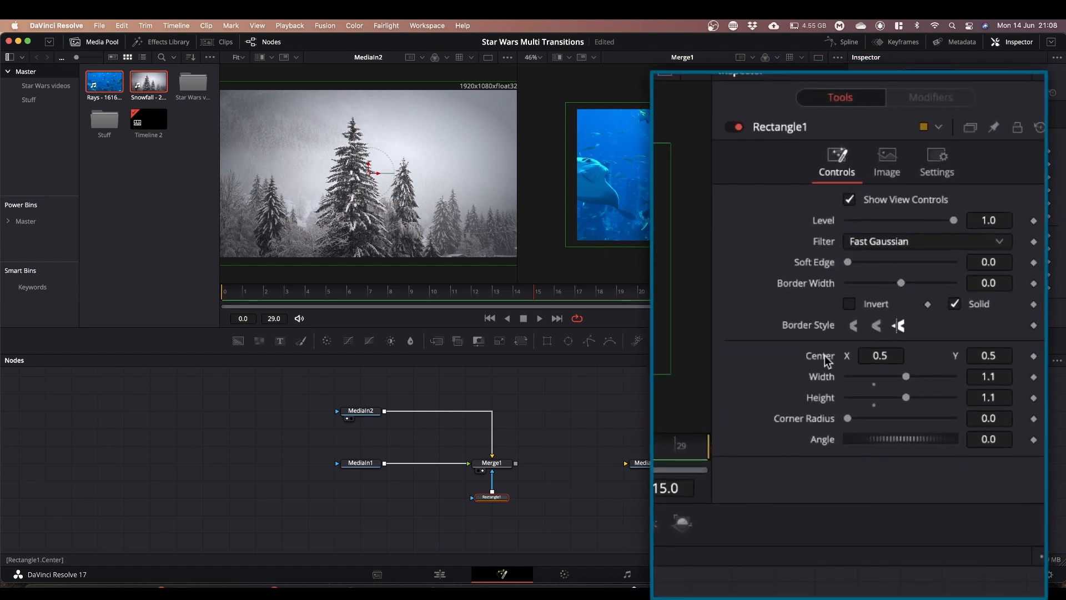
pyautogui.rightClick(821, 355)
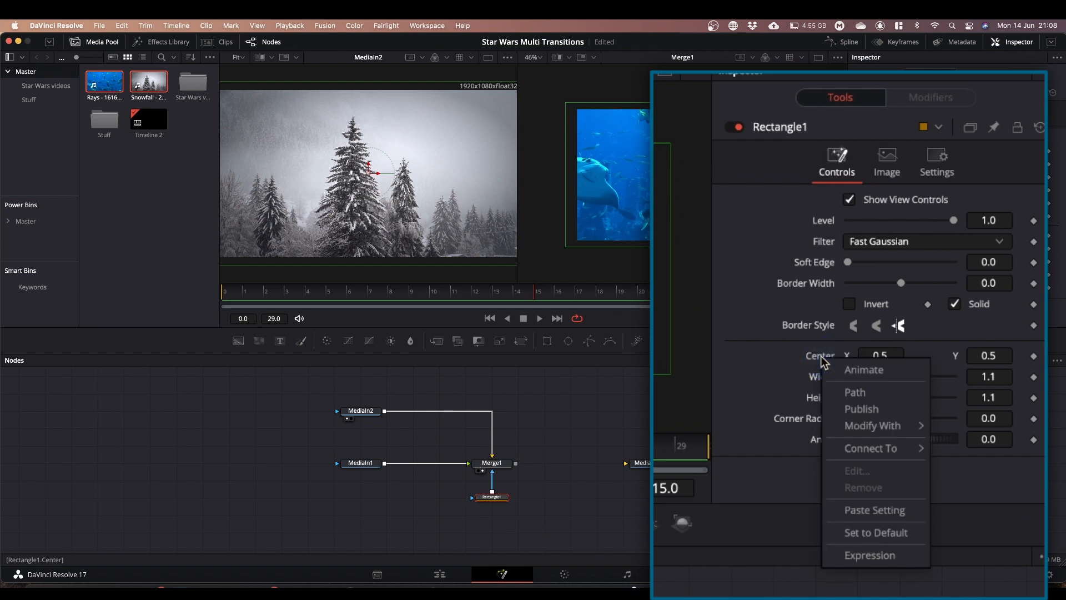
pyautogui.moveTo(857, 427)
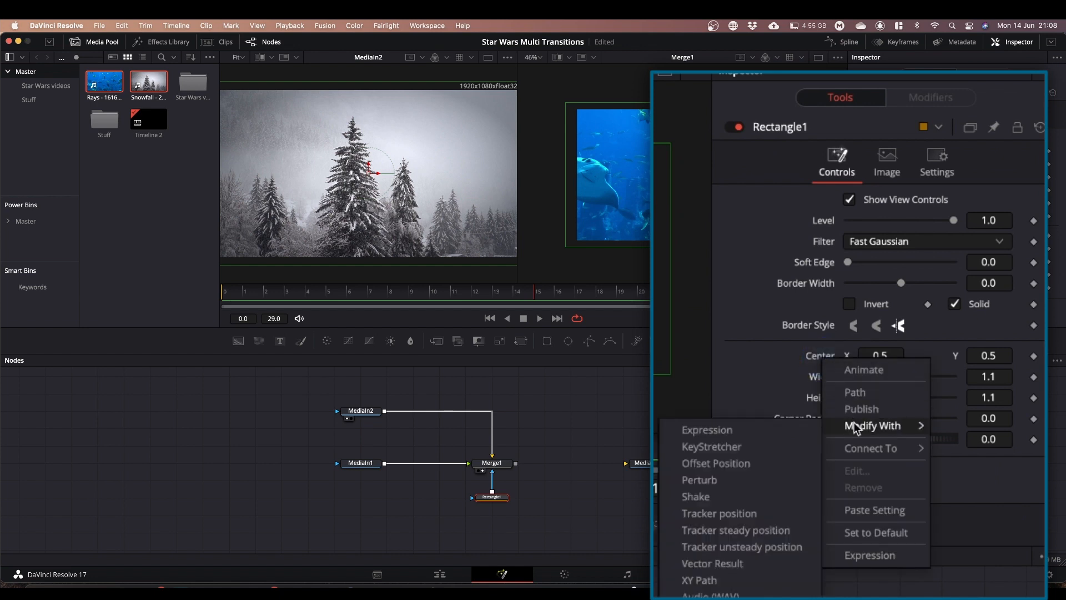
pyautogui.click(699, 580)
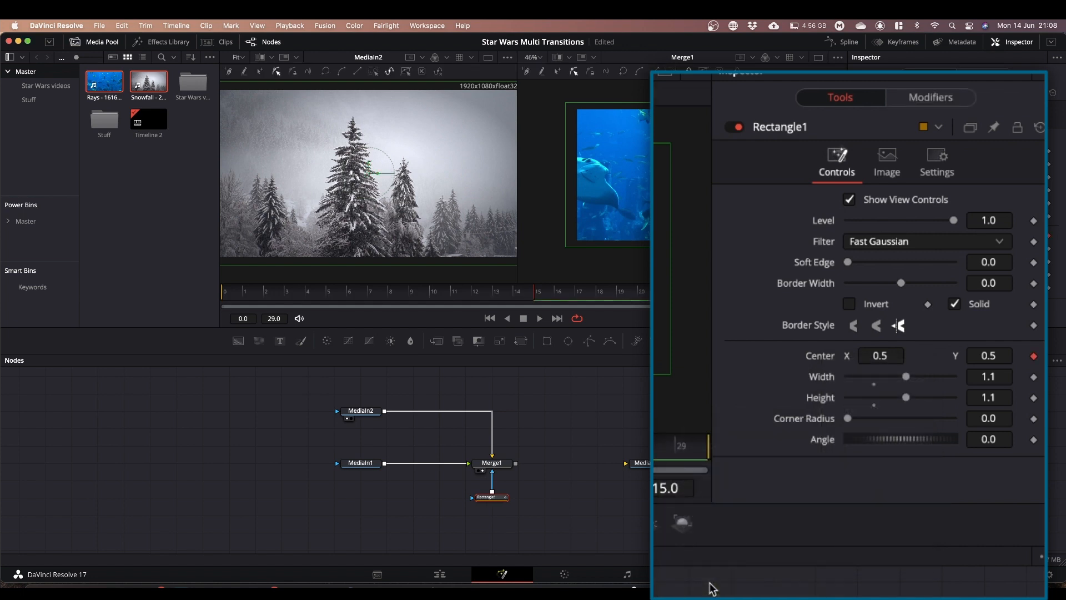
# Step: Remove the X and Y keyframes from the XY Path modifier on the rectangle's Center
pyautogui.click(932, 96)
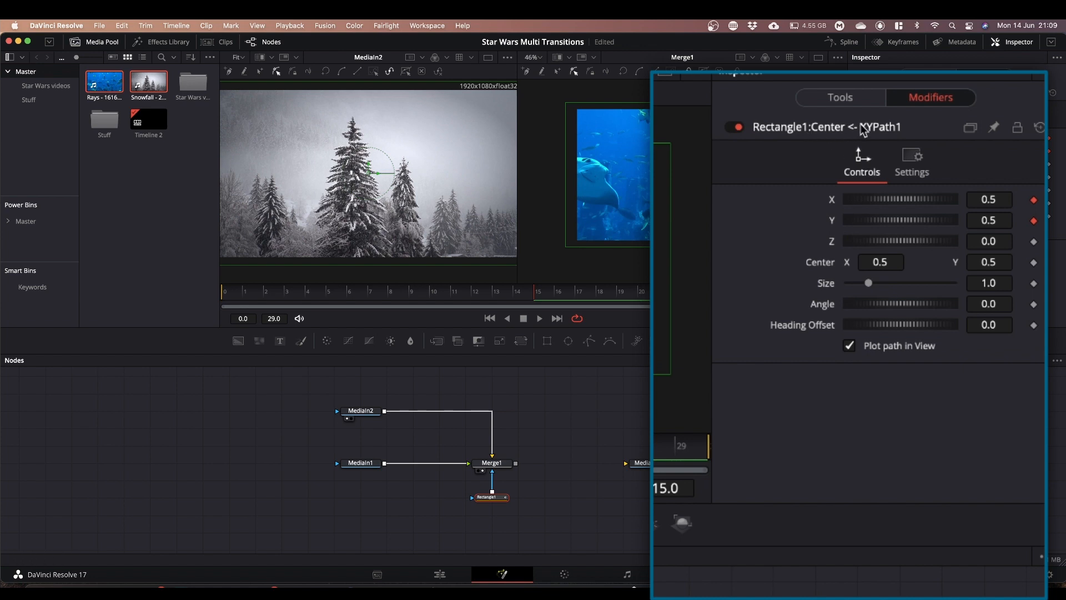
pyautogui.click(840, 99)
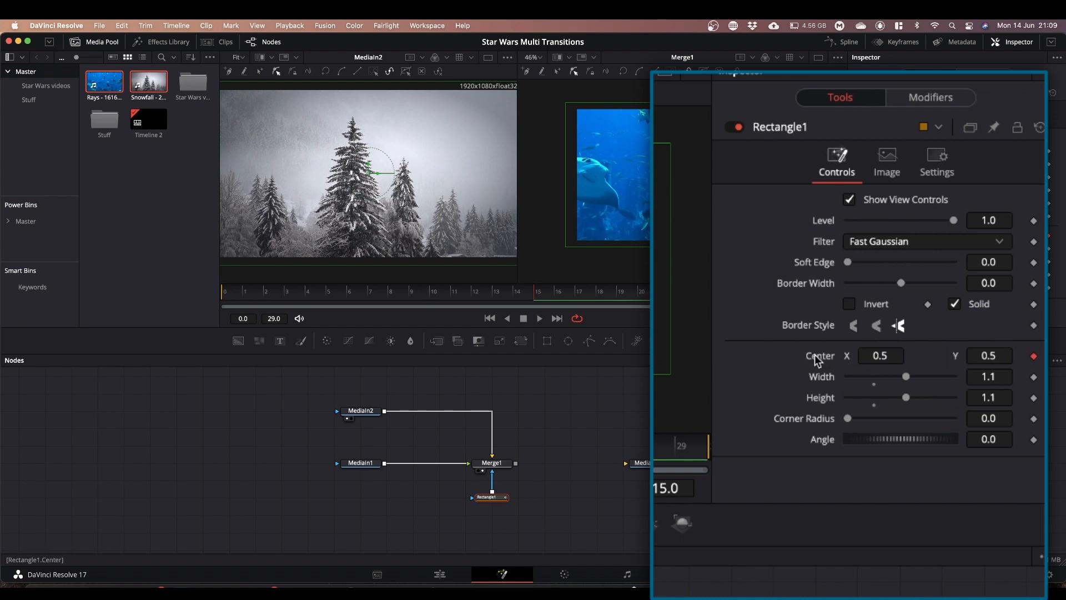
pyautogui.click(926, 100)
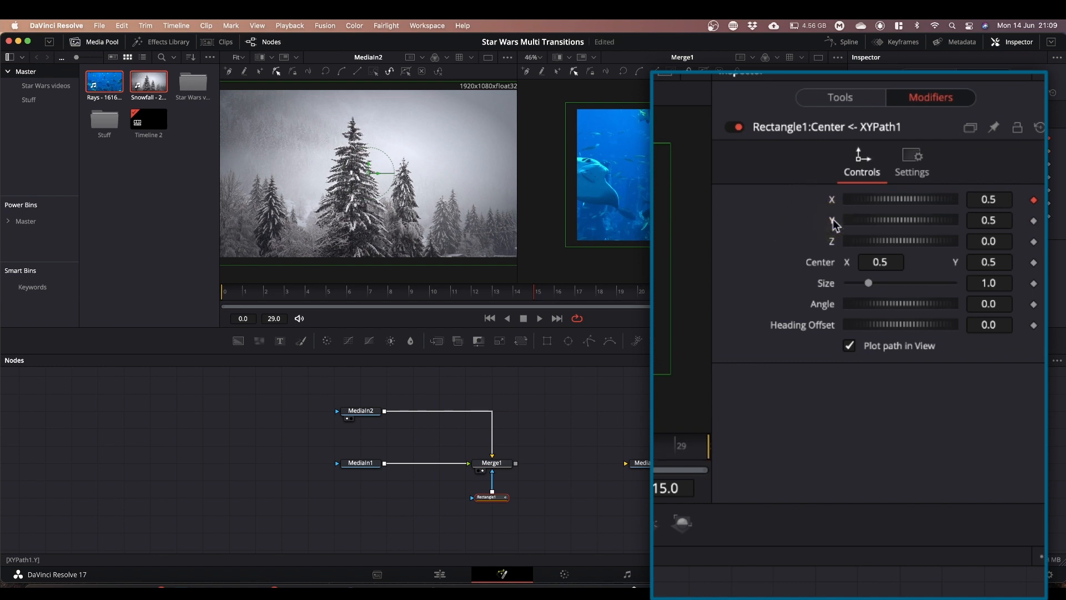
pyautogui.click(1033, 221)
pyautogui.click(1033, 201)
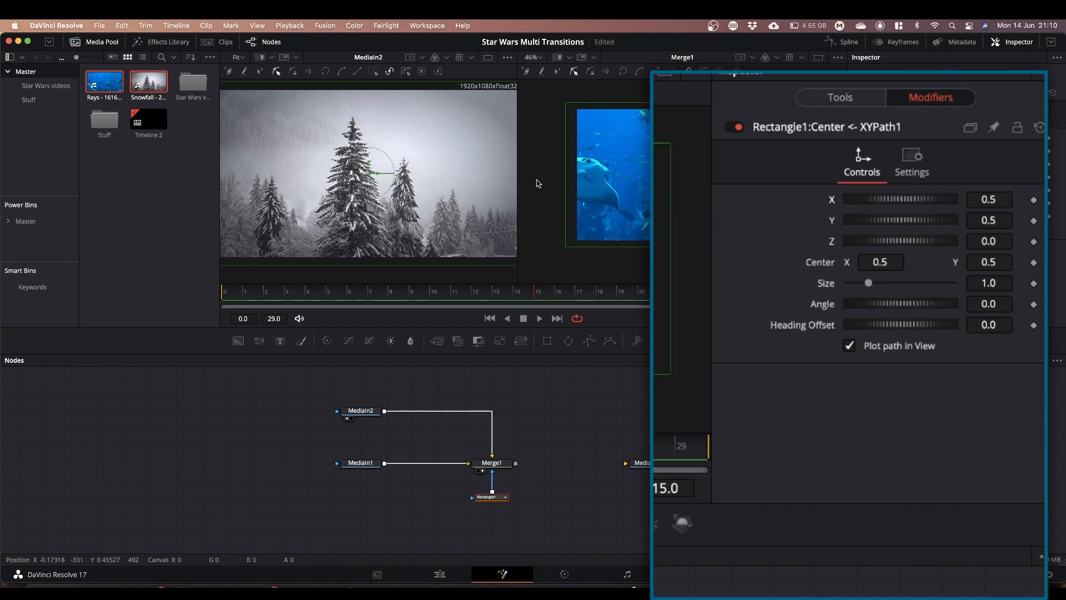
# Step: Modify the XY Path's X value with Anim Curves
pyautogui.rightClick(834, 204)
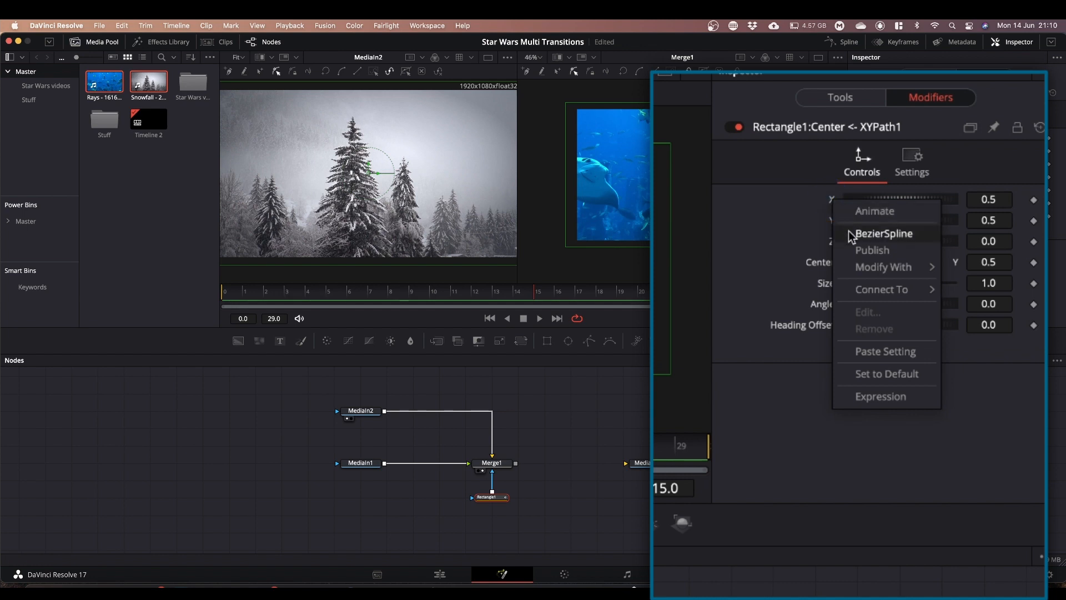
pyautogui.moveTo(877, 268)
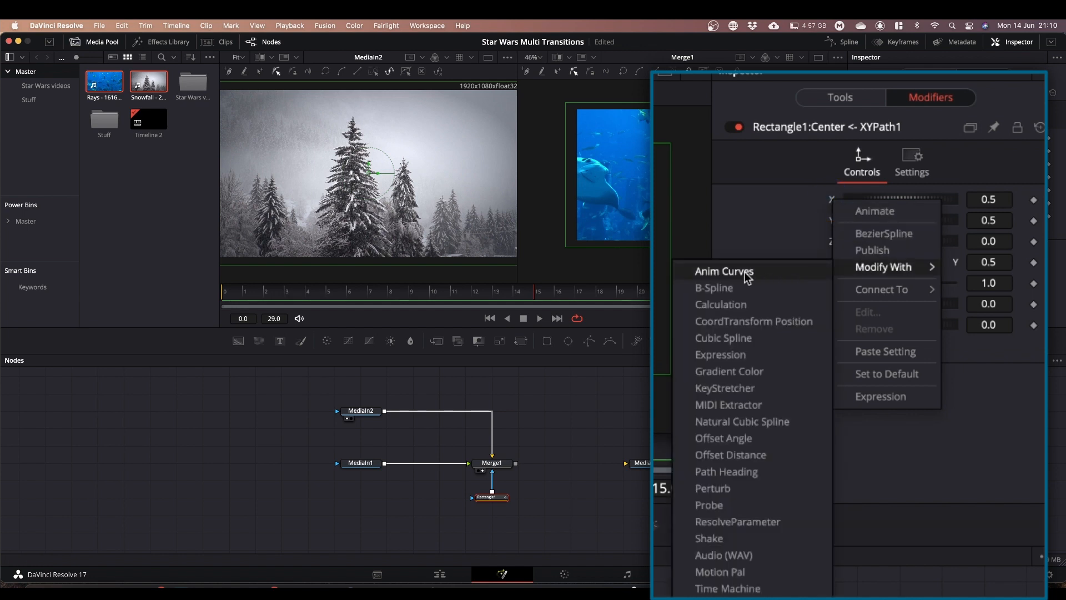
pyautogui.click(719, 272)
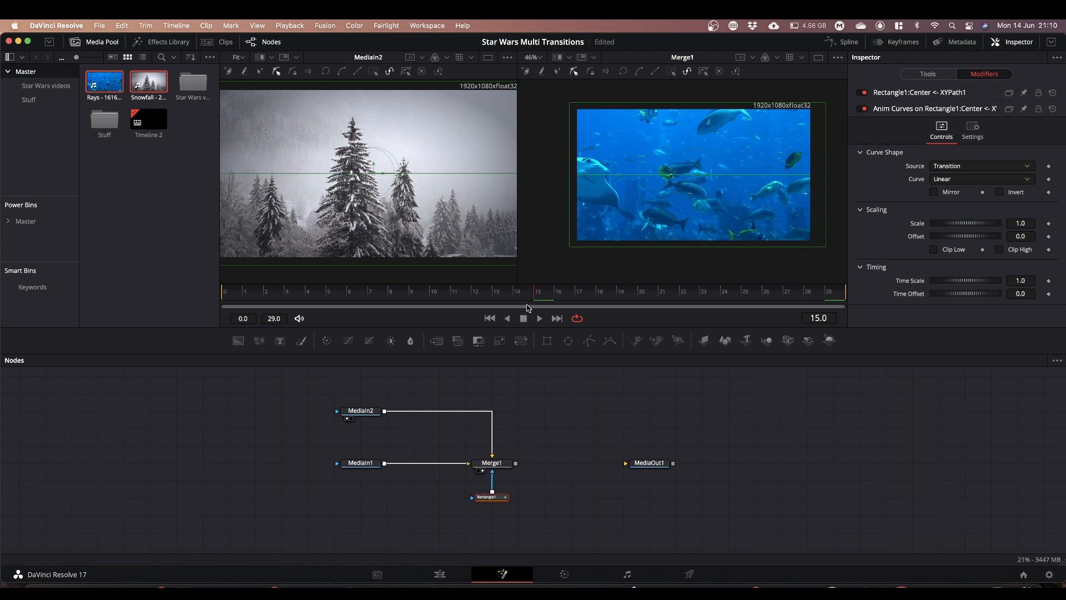
# Step: Check the mask's starting position at frame 0 and set the Anim Curves offset to 0.5
pyautogui.moveTo(535, 297); pyautogui.dragTo(218, 314)
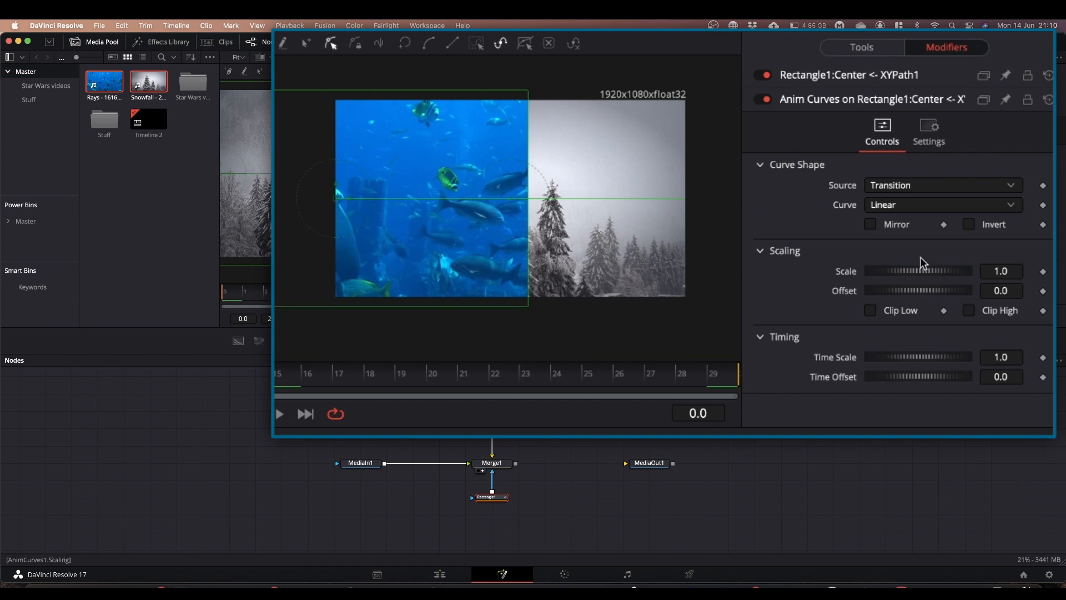
pyautogui.click(864, 48)
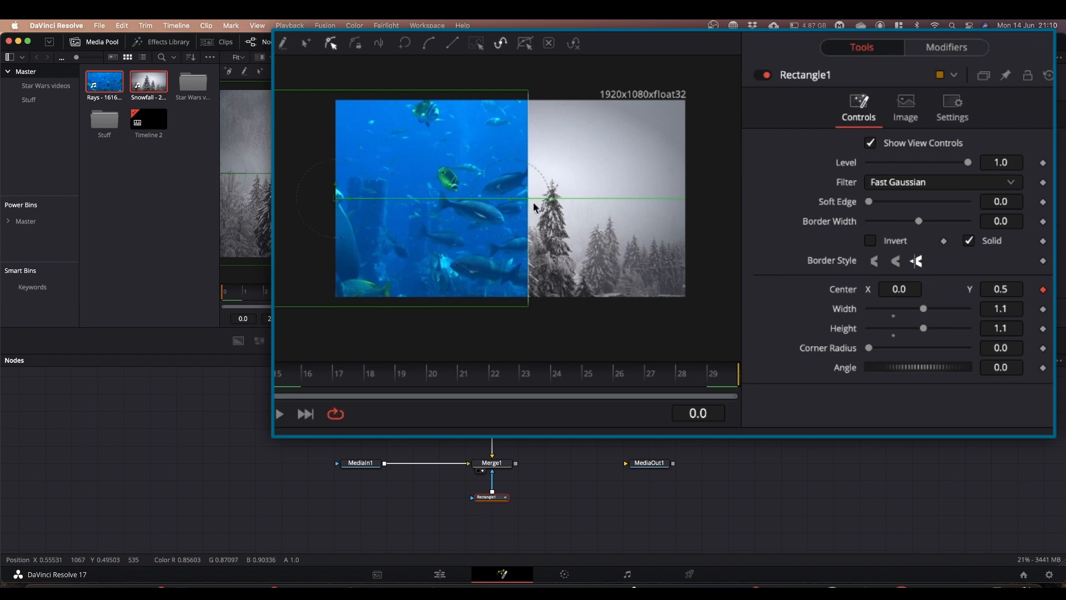
pyautogui.click(937, 51)
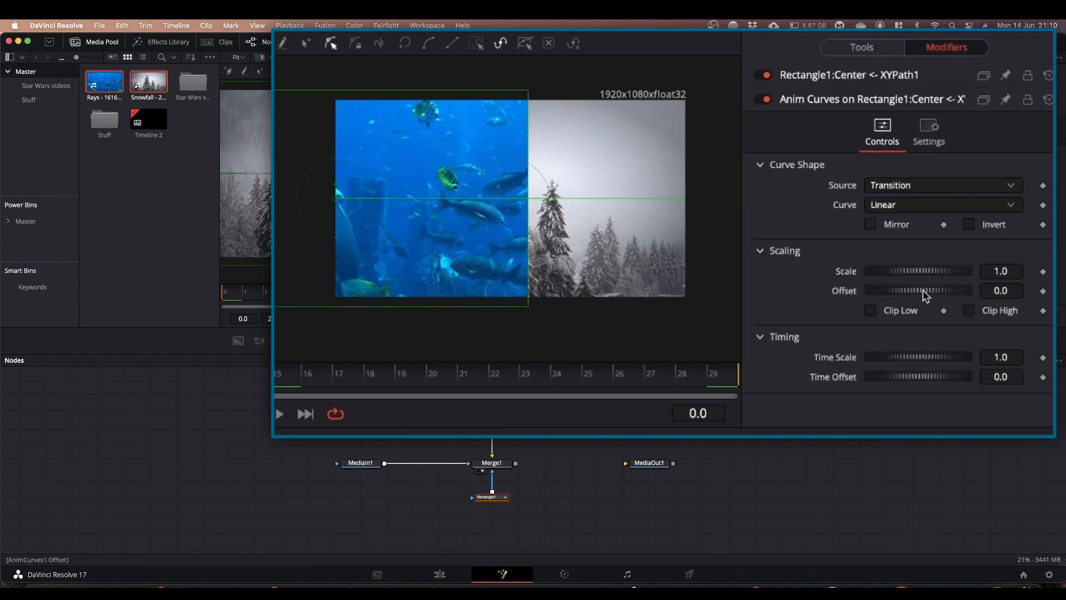
pyautogui.click(1012, 293)
pyautogui.press('BackSpace')
pyautogui.write('5')
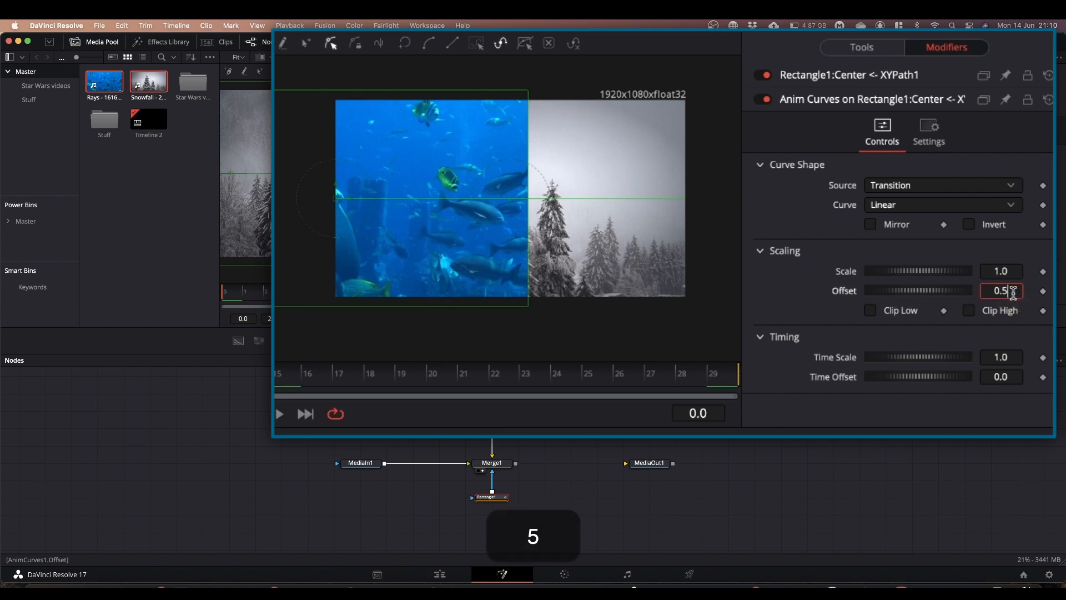
pyautogui.click(924, 437)
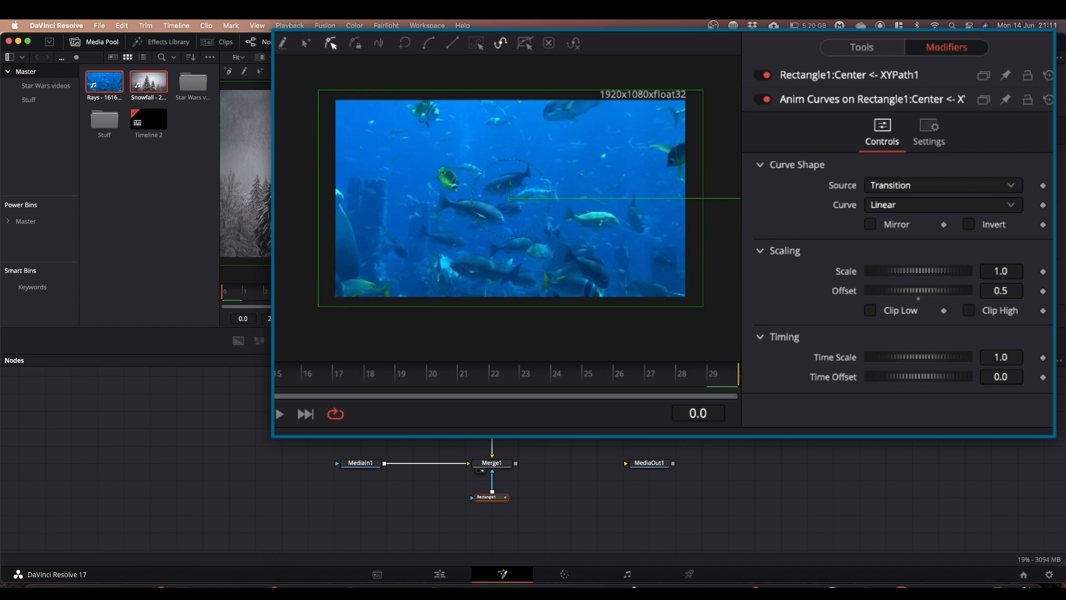
# Step: Play back the wipe to check how the mask travels across the frame
pyautogui.press('space')
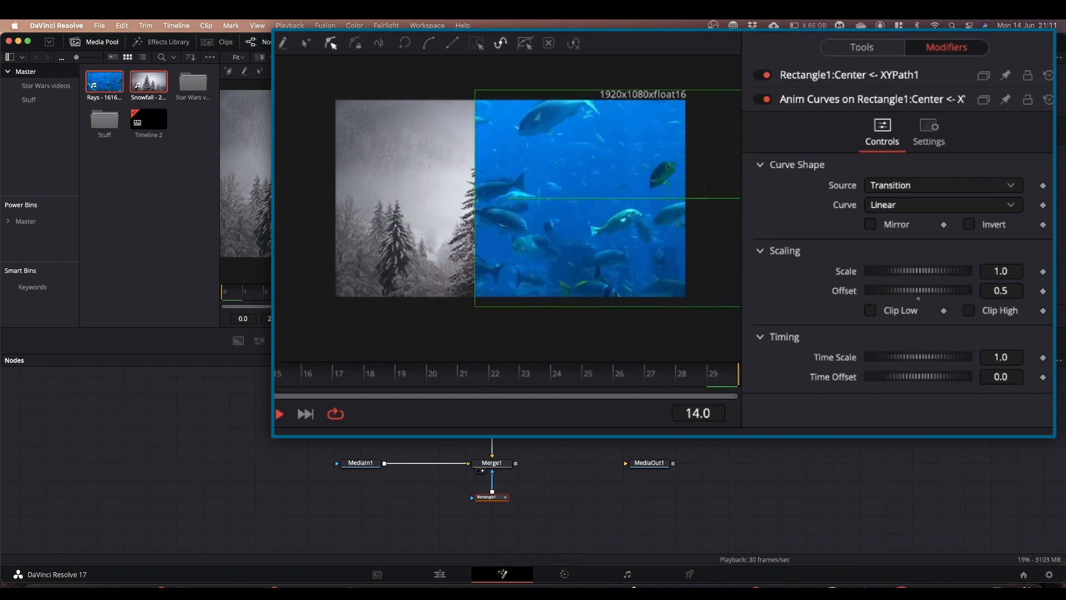
pyautogui.press('space')
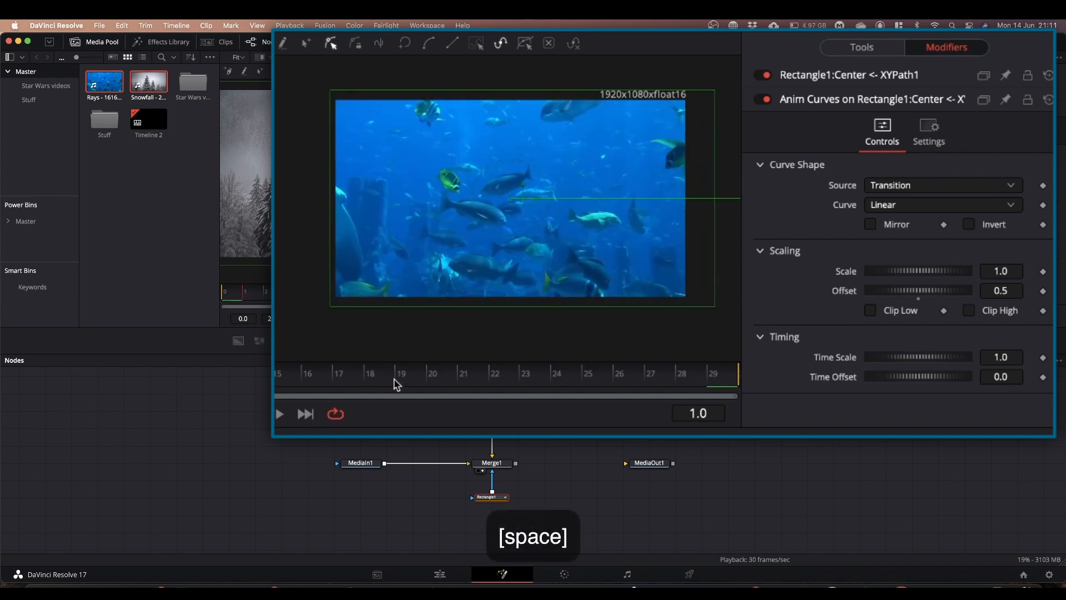
pyautogui.press('space')
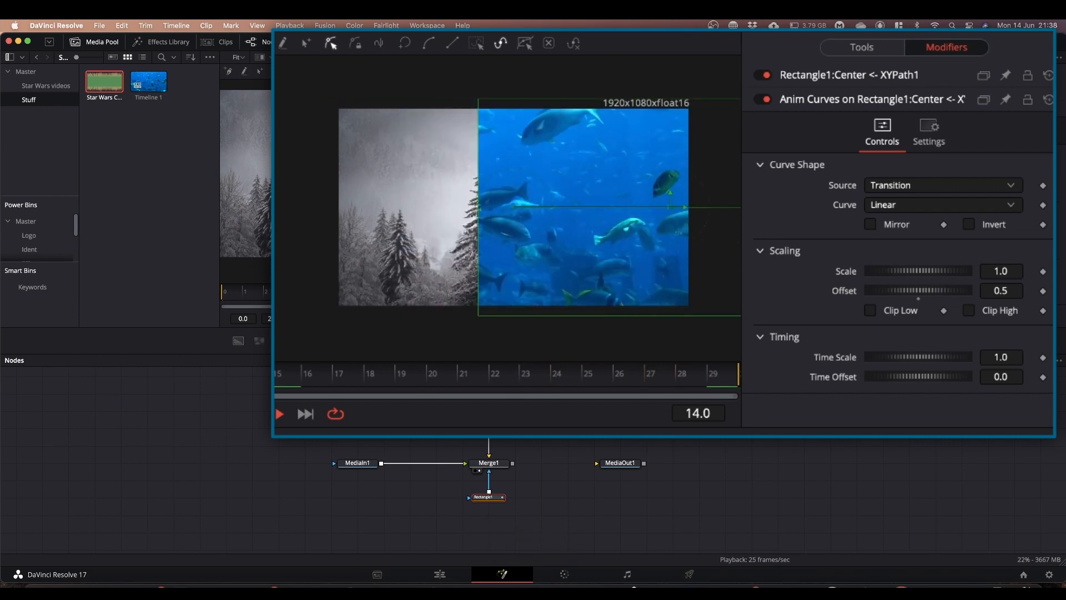
pyautogui.press('space')
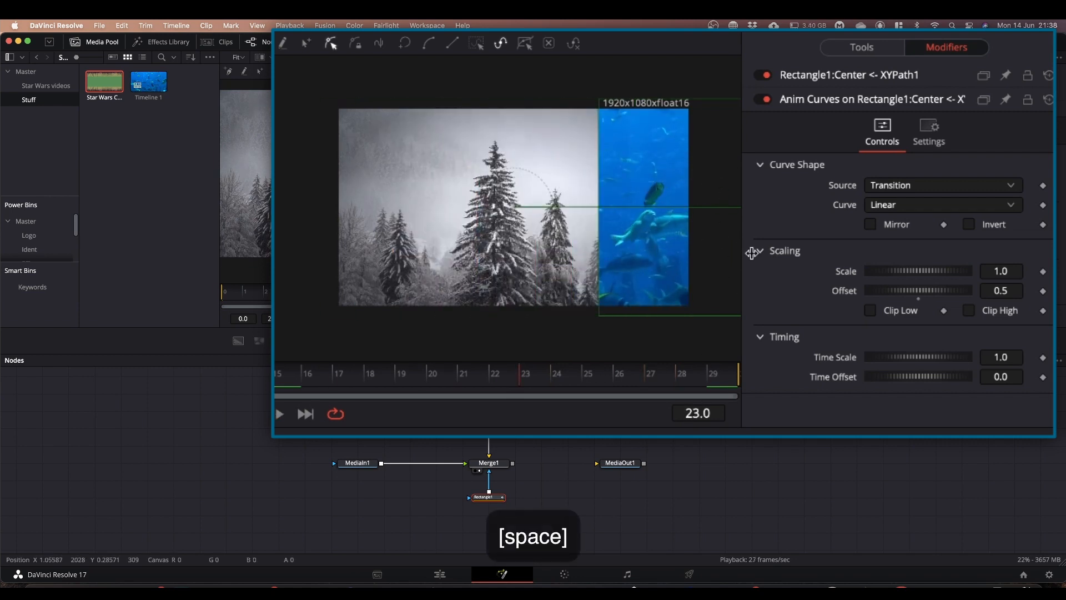
# Step: Set the Anim Curves scale to -1.0 and play back the reversed wipe
pyautogui.click(992, 272)
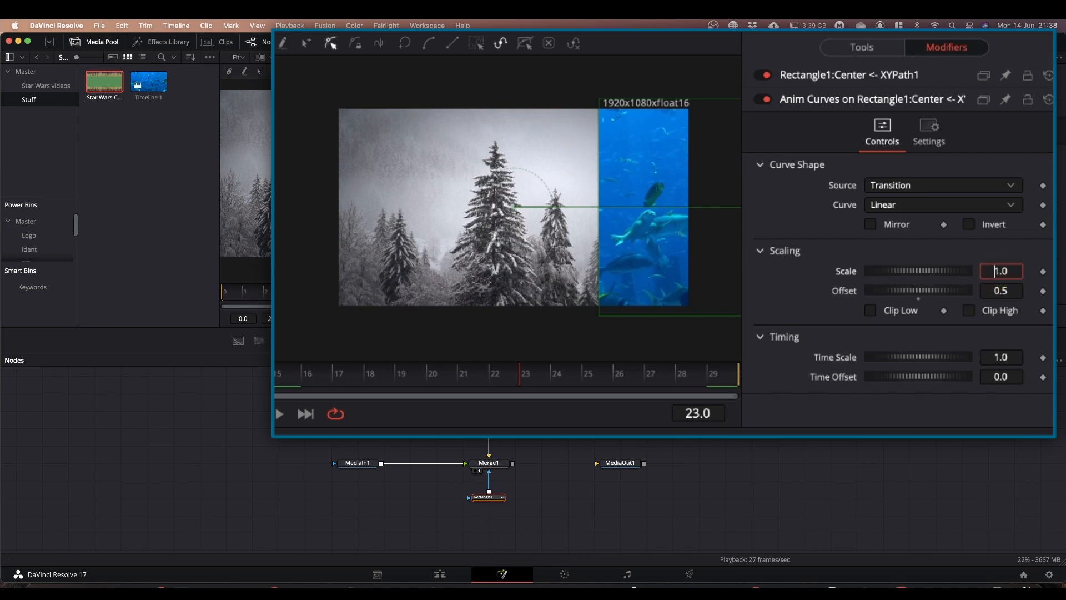
pyautogui.write('-')
pyautogui.press('space')
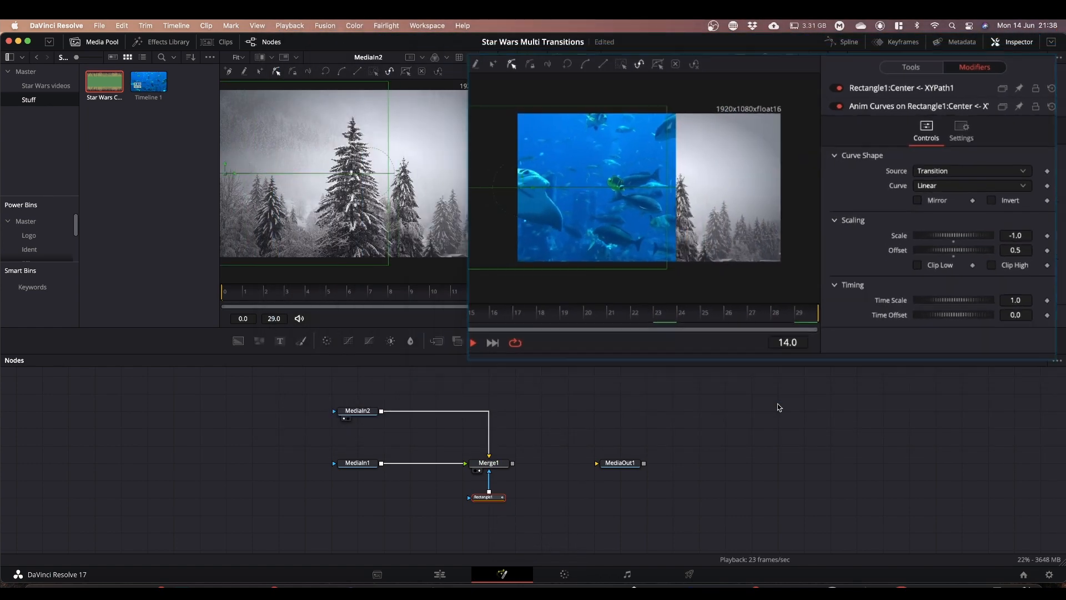
# Step: Play the wipe from the first frame and park the playhead at frame 14
pyautogui.moveTo(357, 309); pyautogui.dragTo(214, 319)
pyautogui.press('space')
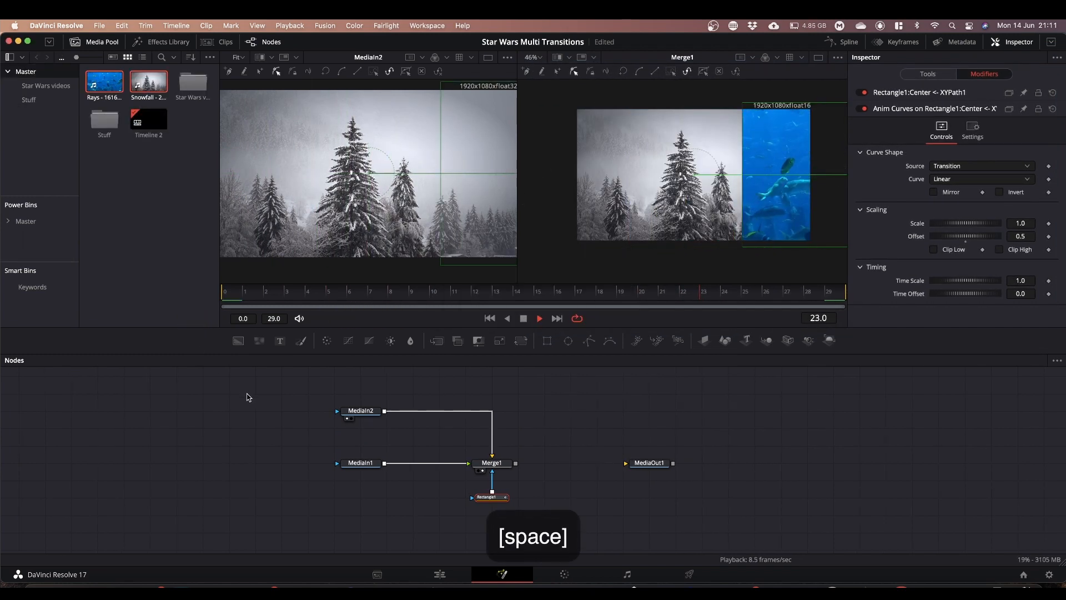
pyautogui.press('space')
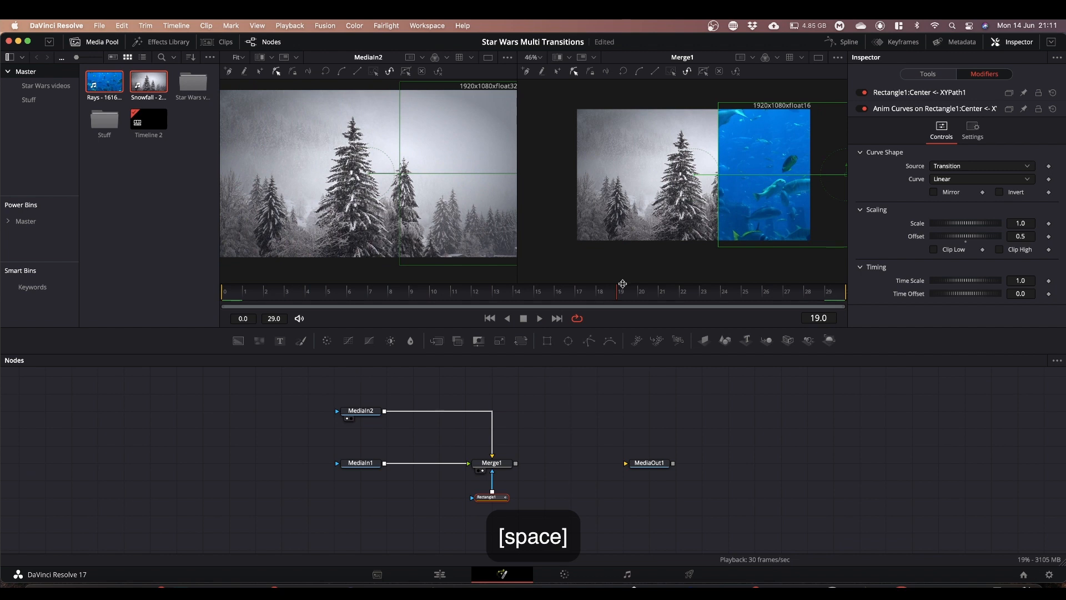
pyautogui.moveTo(616, 298); pyautogui.dragTo(525, 295)
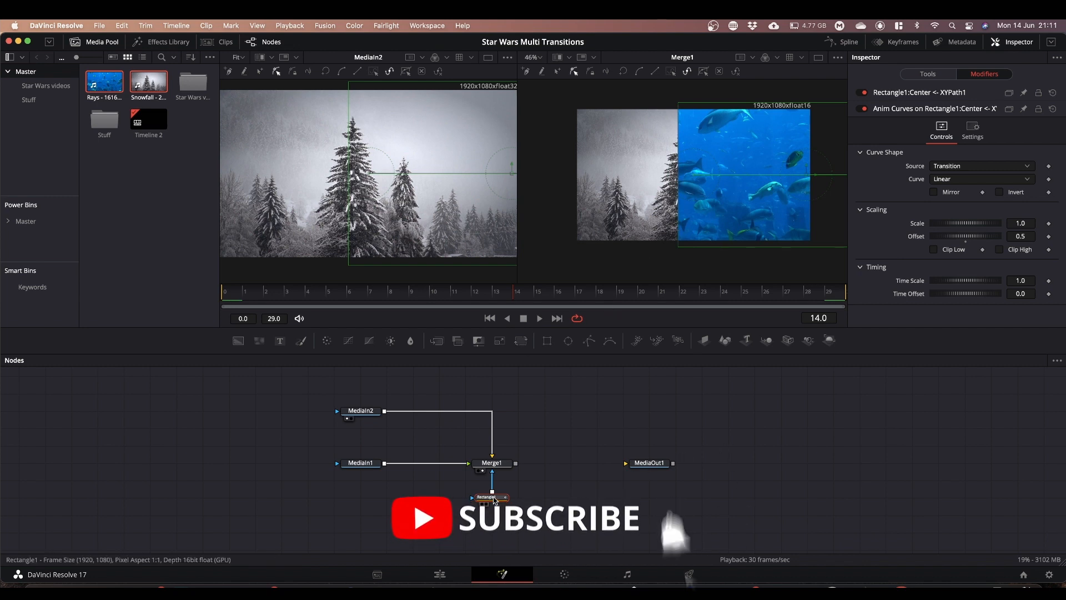
# Step: Soften the rectangle mask's edge by raising its Soft Edge to about 0.055
pyautogui.click(926, 74)
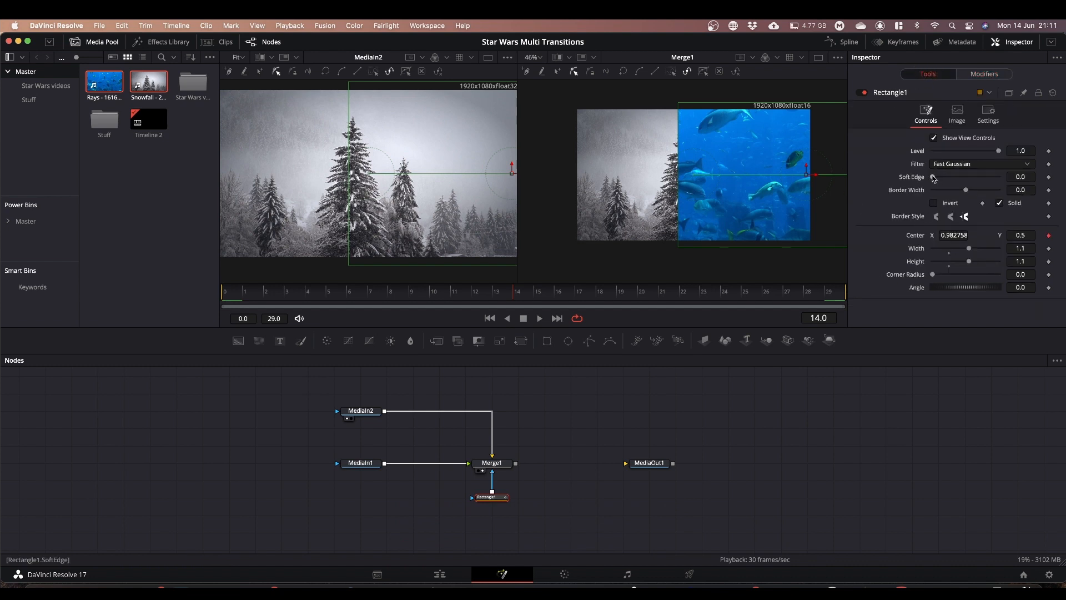
pyautogui.moveTo(934, 178); pyautogui.dragTo(935, 178)
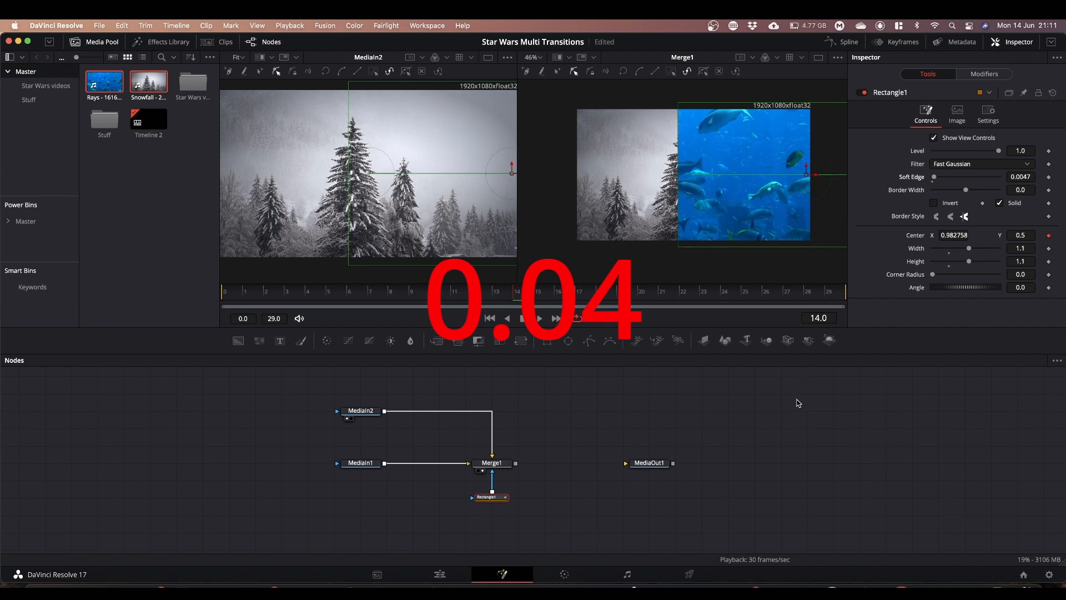
pyautogui.click(766, 414)
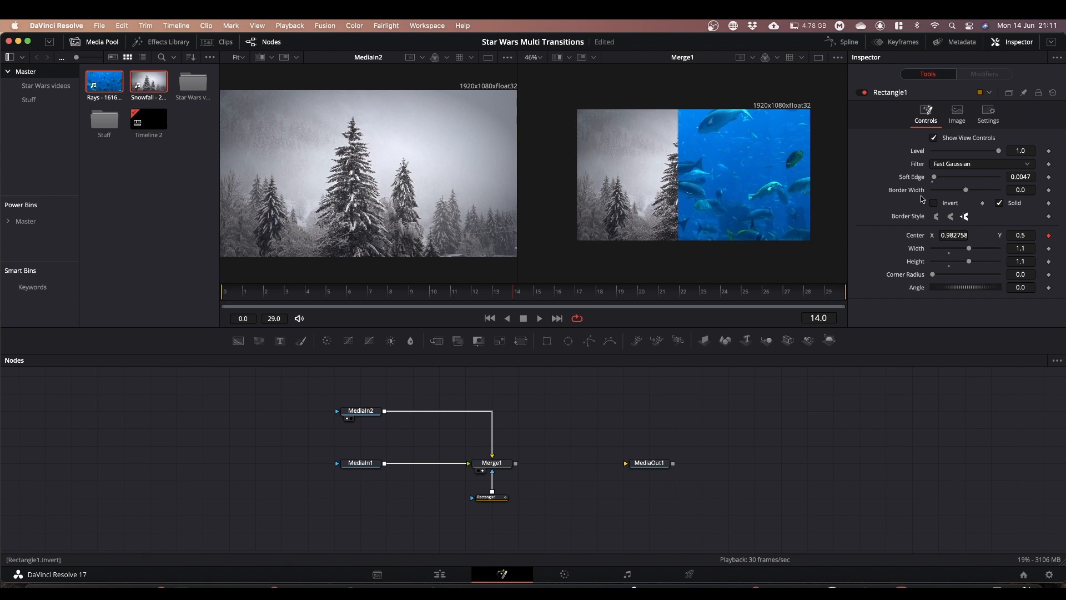
pyautogui.moveTo(937, 179); pyautogui.dragTo(953, 180)
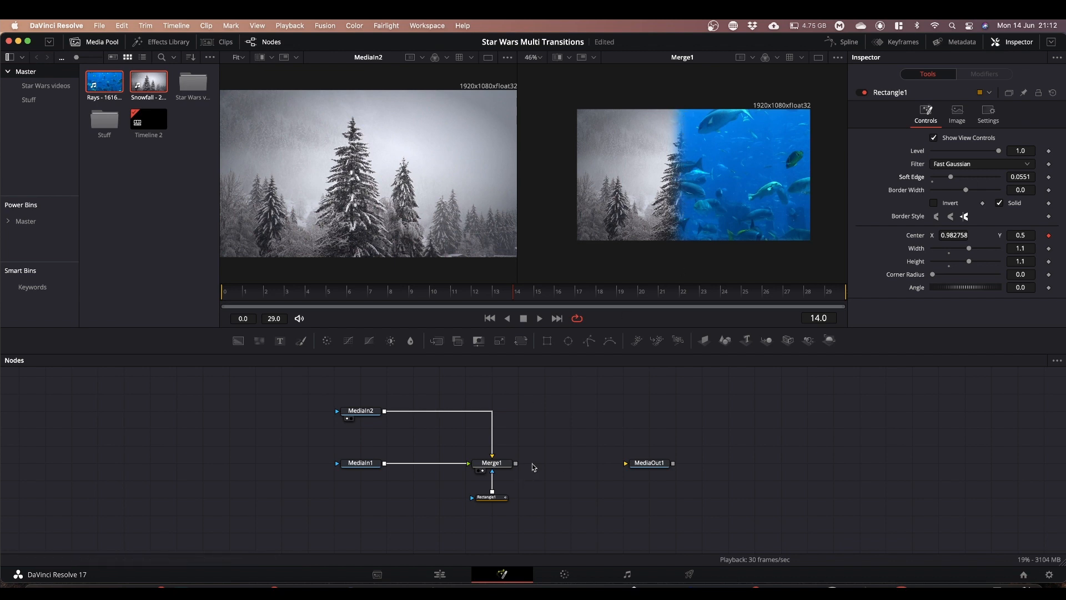
# Step: Connect the Merge node's output to MediaOut1
pyautogui.moveTo(515, 462); pyautogui.dragTo(648, 466)
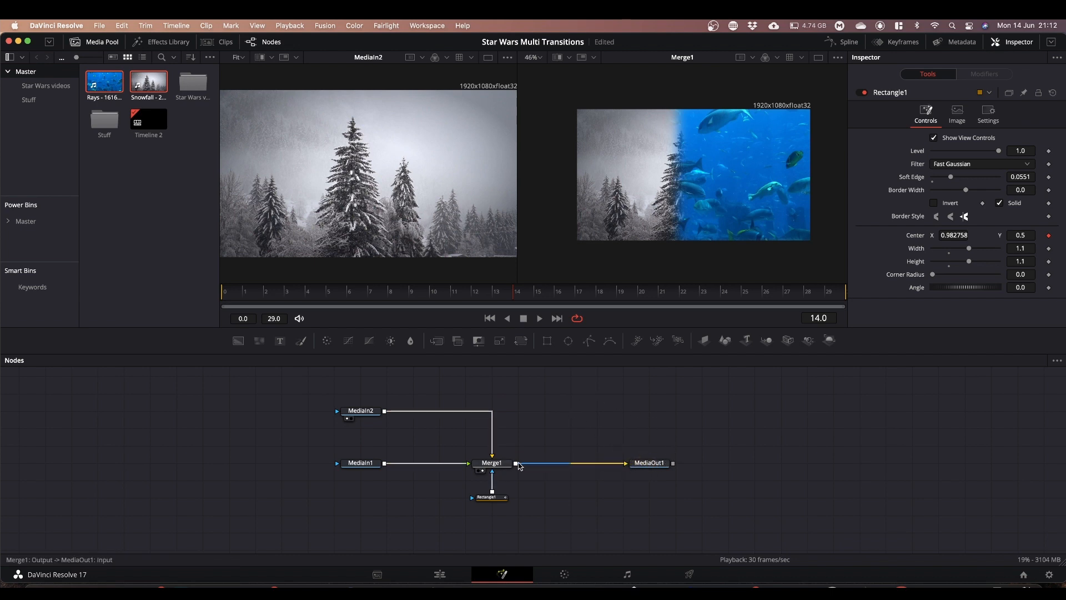
# Step: Play the wipe repeatedly on the Edit page timeline, then park the playhead mid-transition at 01:00:18:00
pyautogui.click(449, 574)
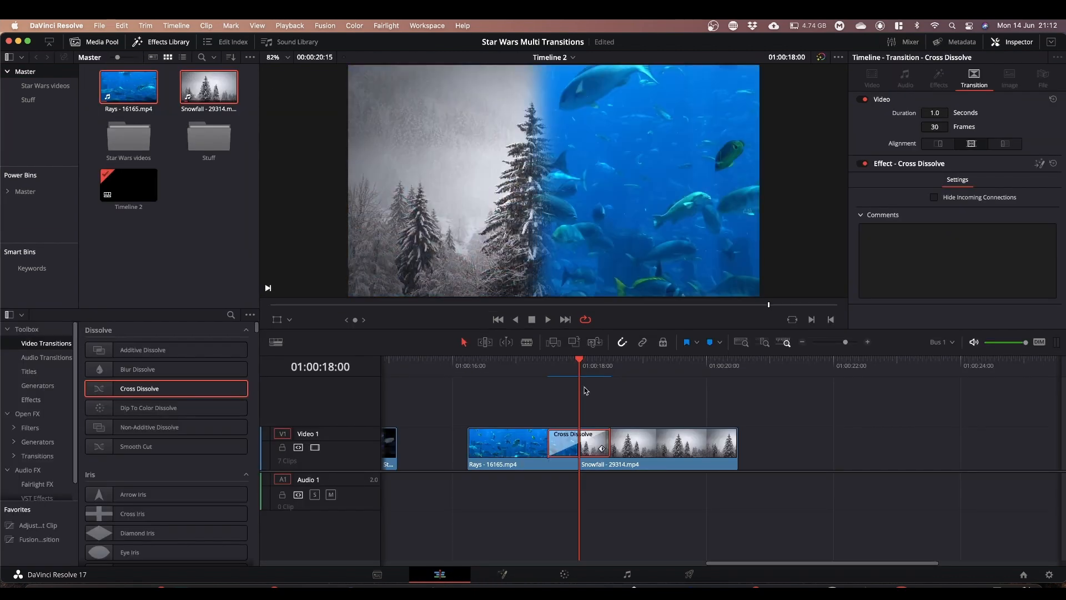
pyautogui.moveTo(580, 366); pyautogui.dragTo(542, 367)
pyautogui.press('space')
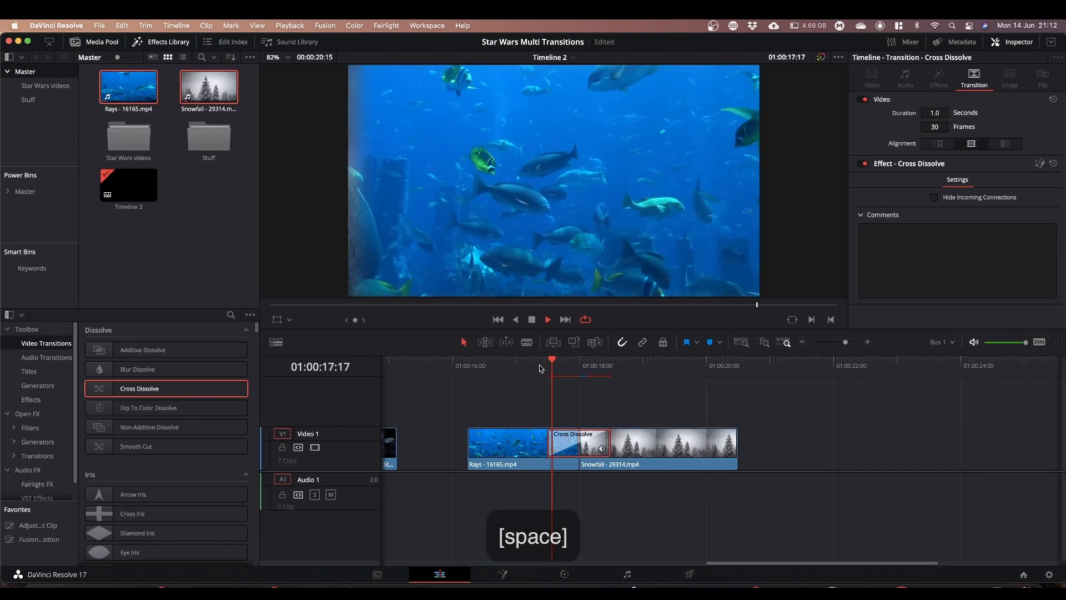
pyautogui.press('space')
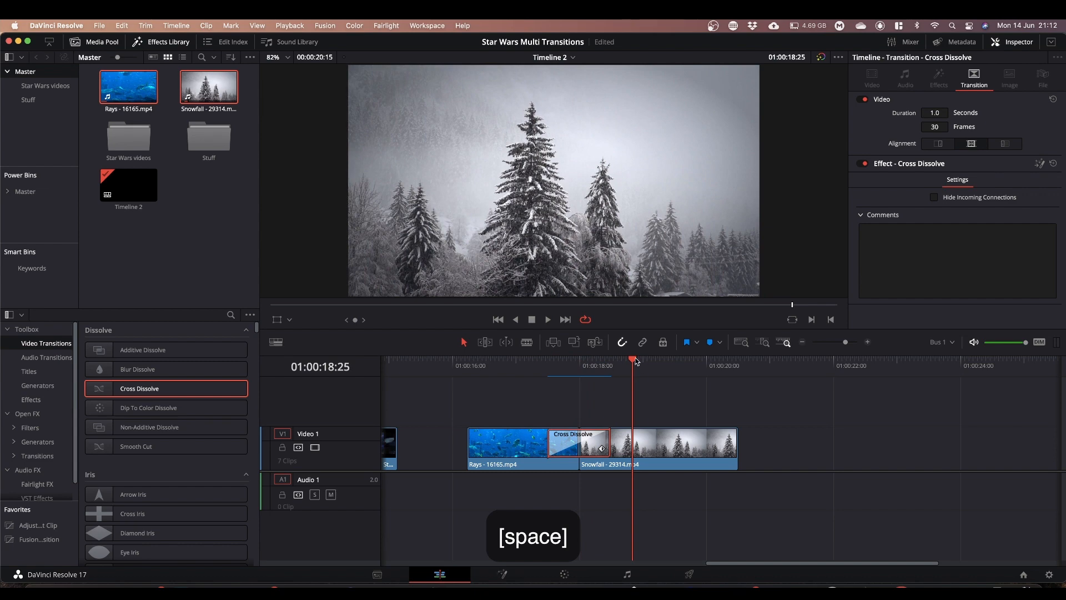
pyautogui.moveTo(636, 362); pyautogui.dragTo(522, 366)
pyautogui.press('space')
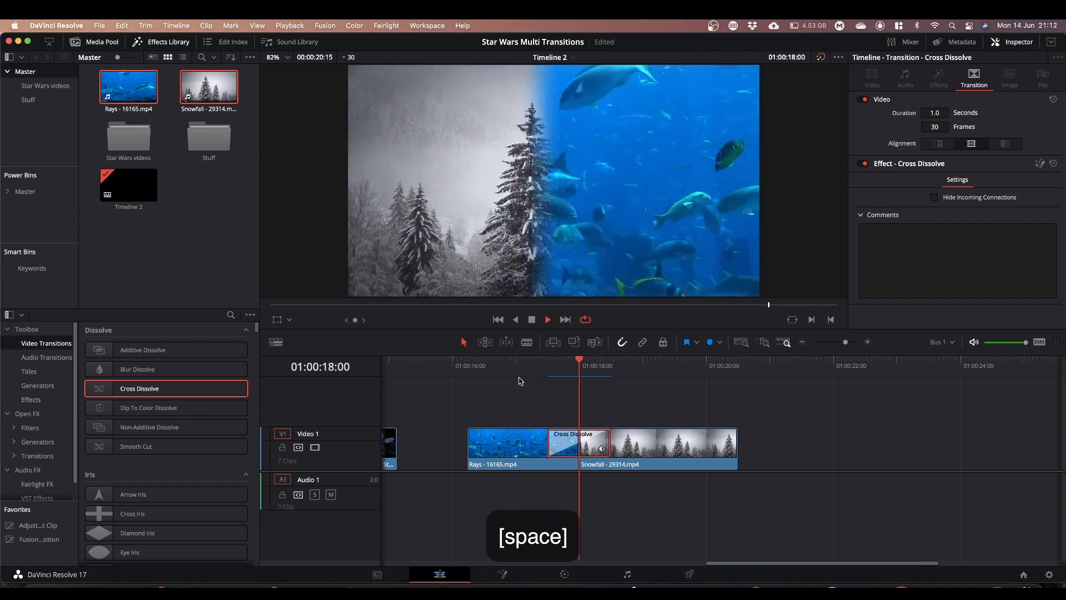
pyautogui.press('space')
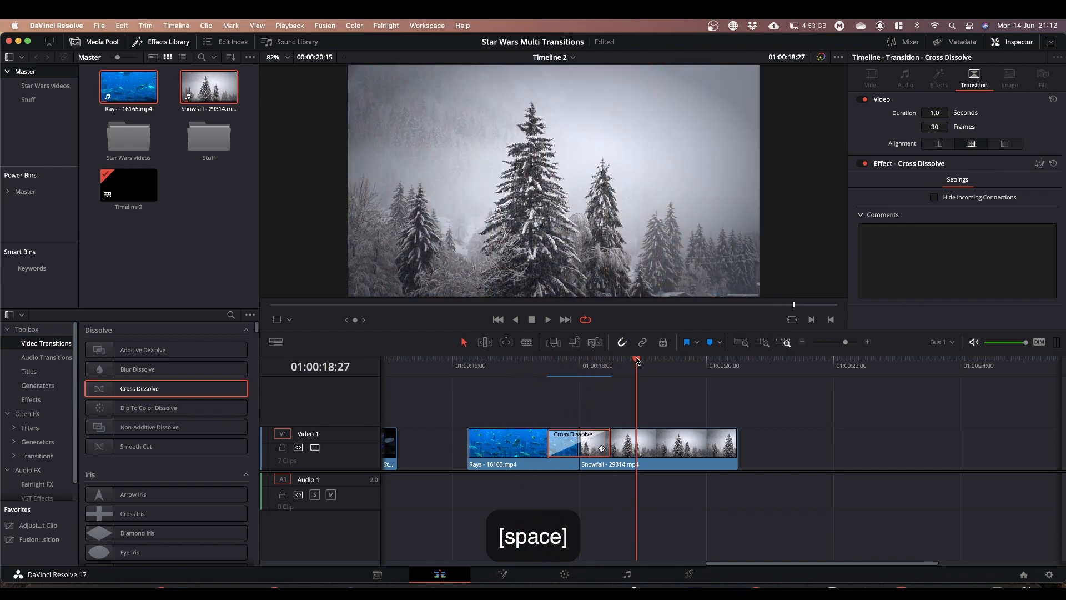
pyautogui.moveTo(637, 361); pyautogui.dragTo(522, 366)
pyautogui.press('space')
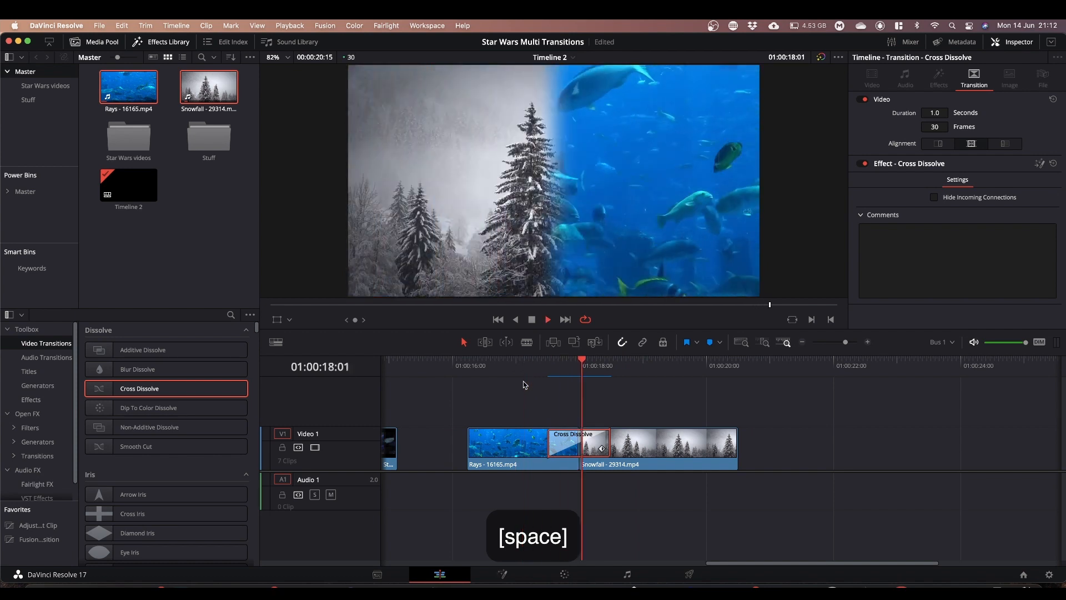
pyautogui.press('space')
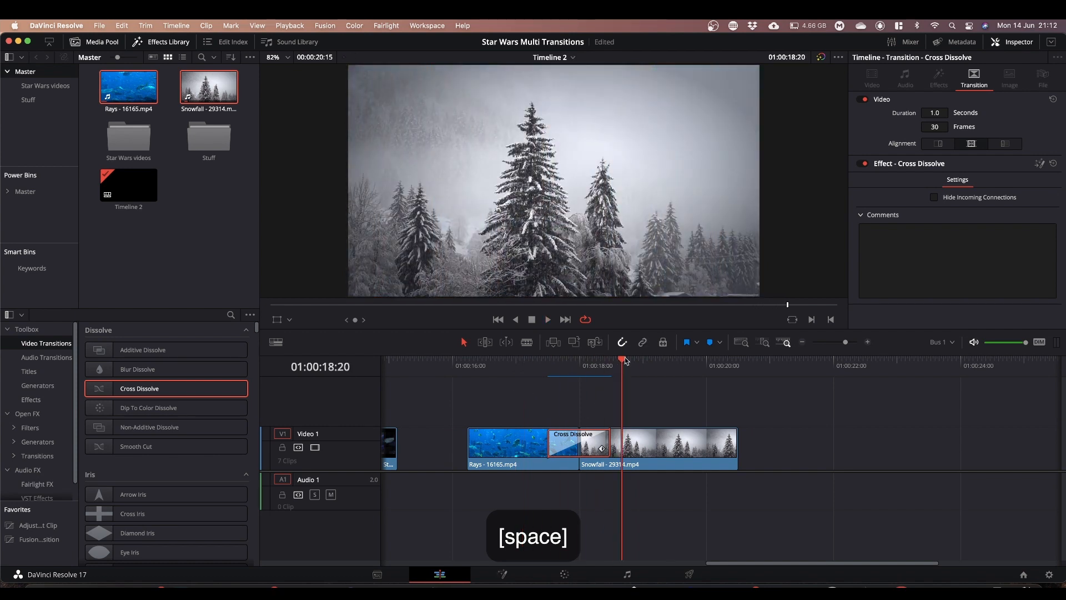
pyautogui.moveTo(626, 360); pyautogui.dragTo(579, 361)
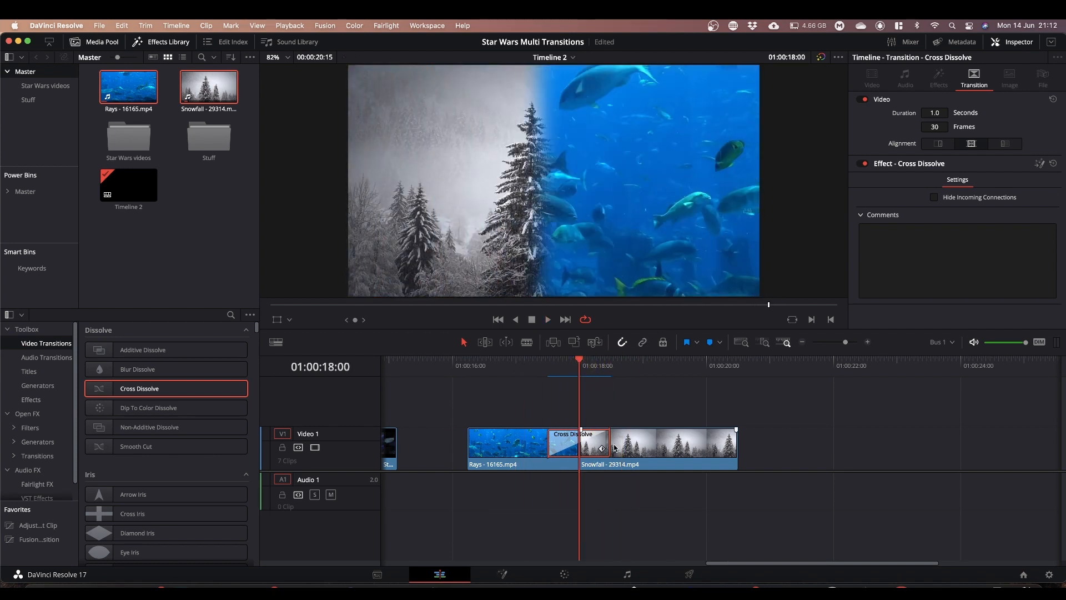
# Step: Reopen the Cross Dissolve in the Fusion page and replace the Merge node's rectangle mask with an ellipse mask
pyautogui.rightClick(594, 442)
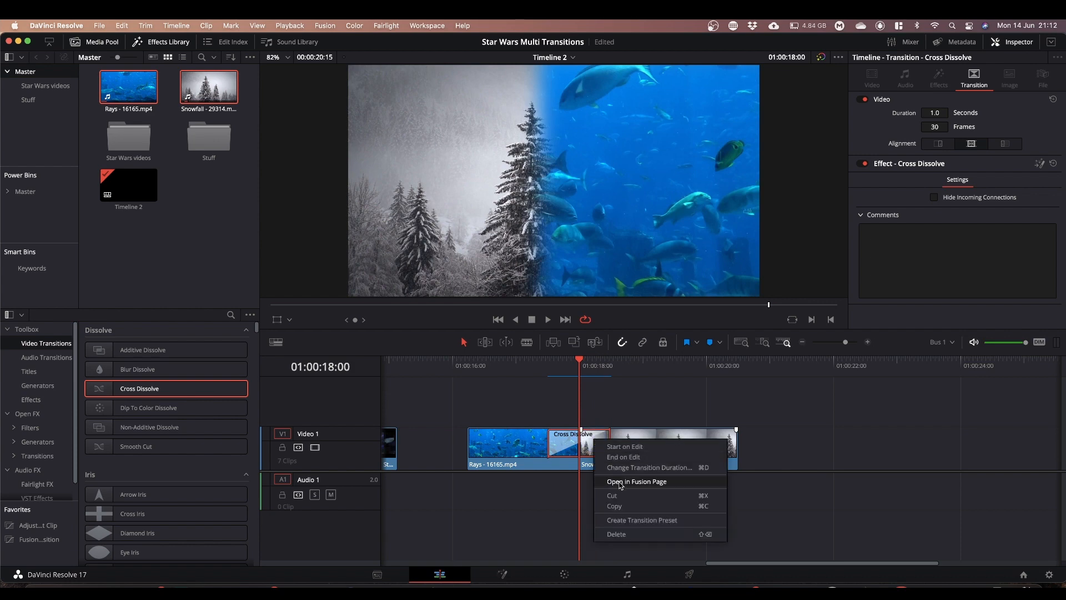
pyautogui.click(621, 483)
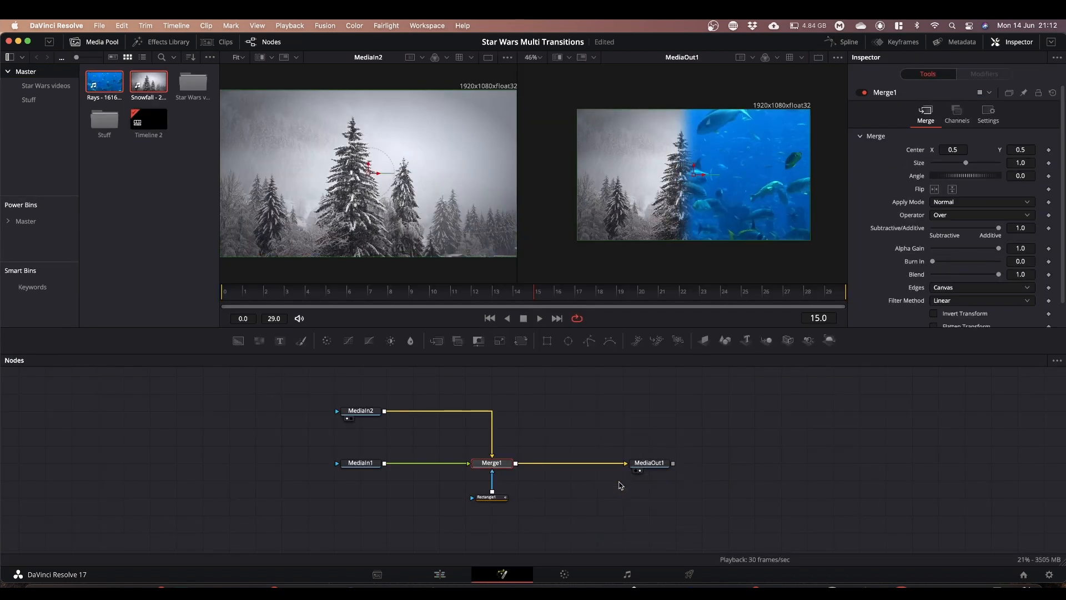
pyautogui.moveTo(506, 495); pyautogui.dragTo(402, 548)
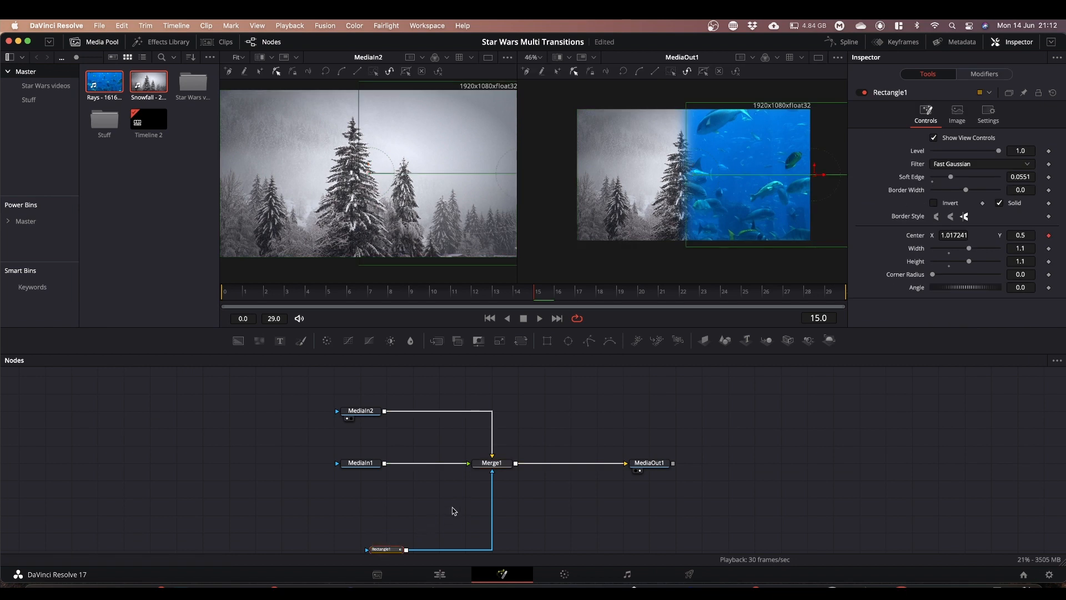
pyautogui.moveTo(492, 473); pyautogui.dragTo(493, 483)
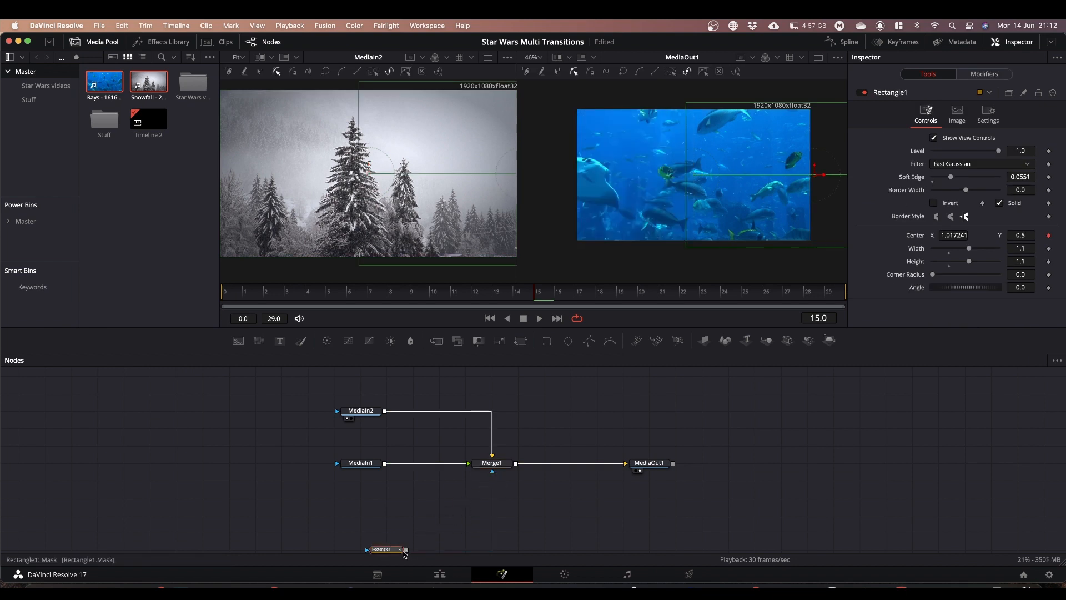
pyautogui.press('BackSpace')
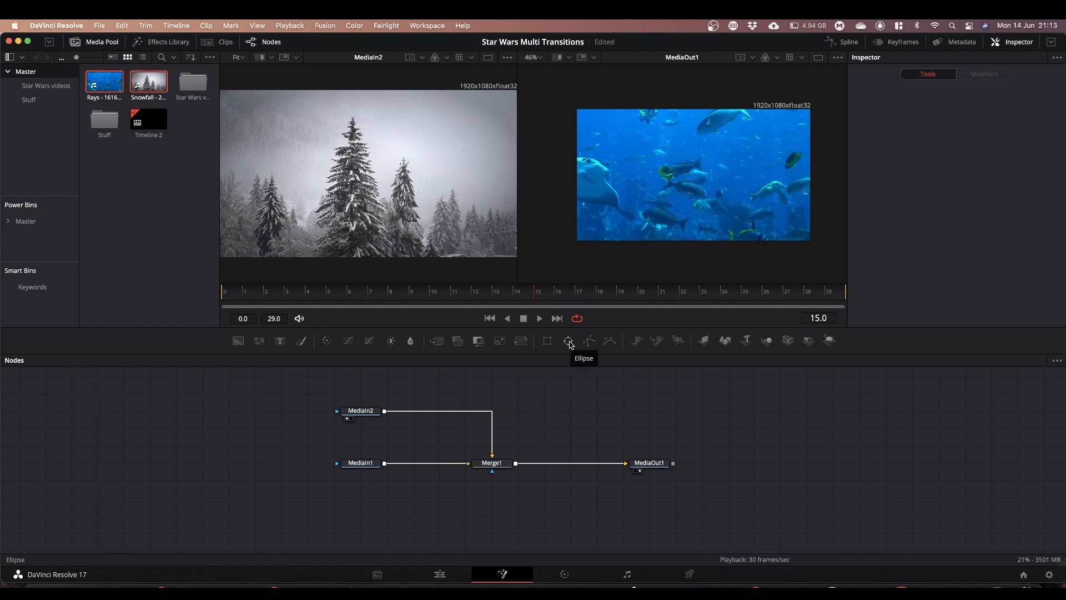
pyautogui.moveTo(571, 344); pyautogui.dragTo(495, 468)
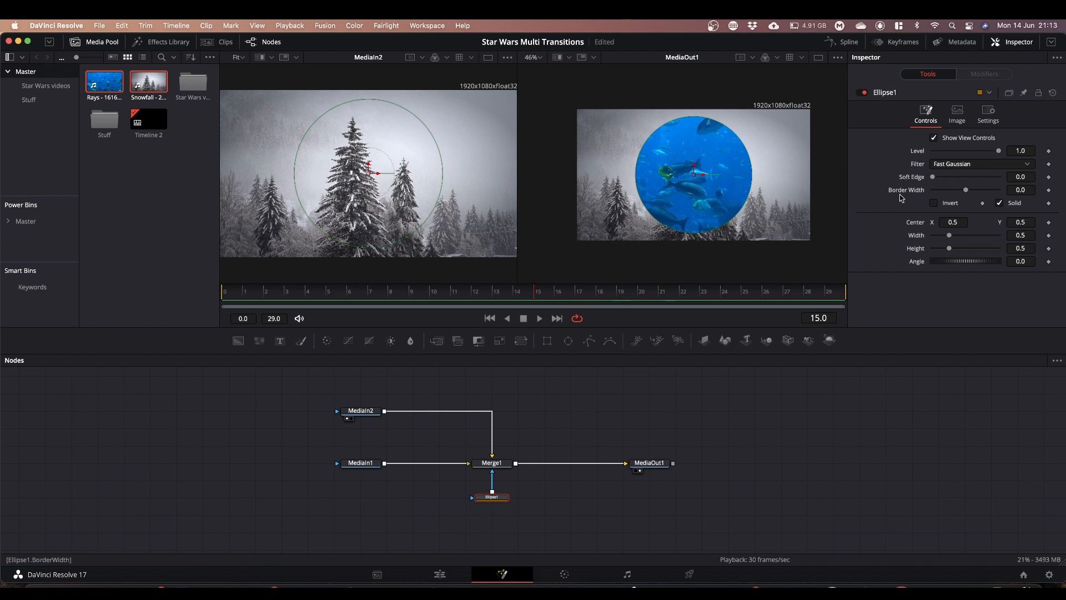
# Step: Add an expression to the ellipse mask's Height that links it to its Width
pyautogui.rightClick(916, 252)
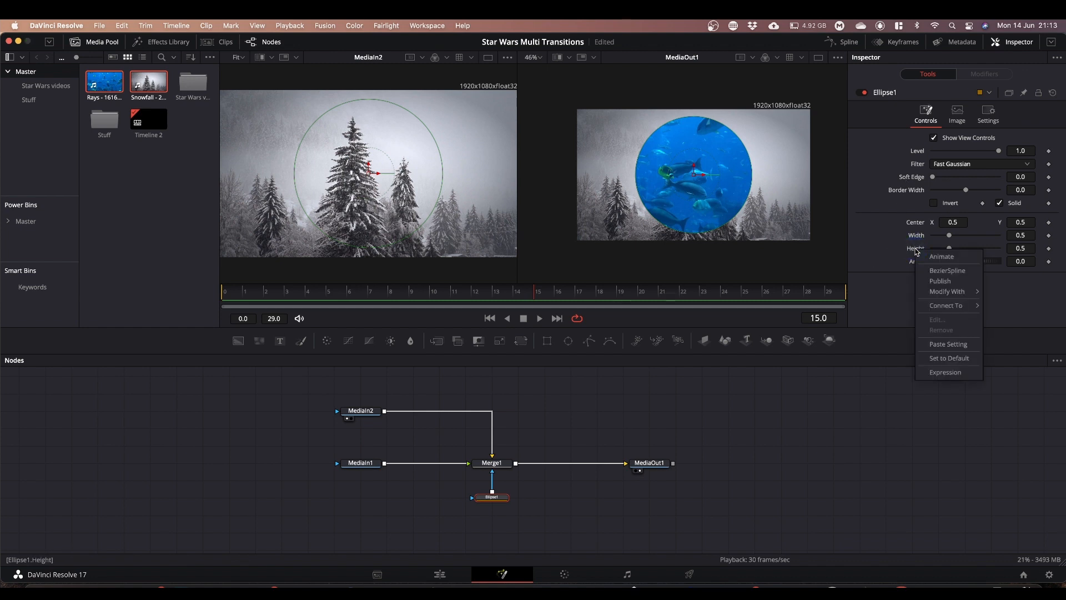
pyautogui.click(944, 372)
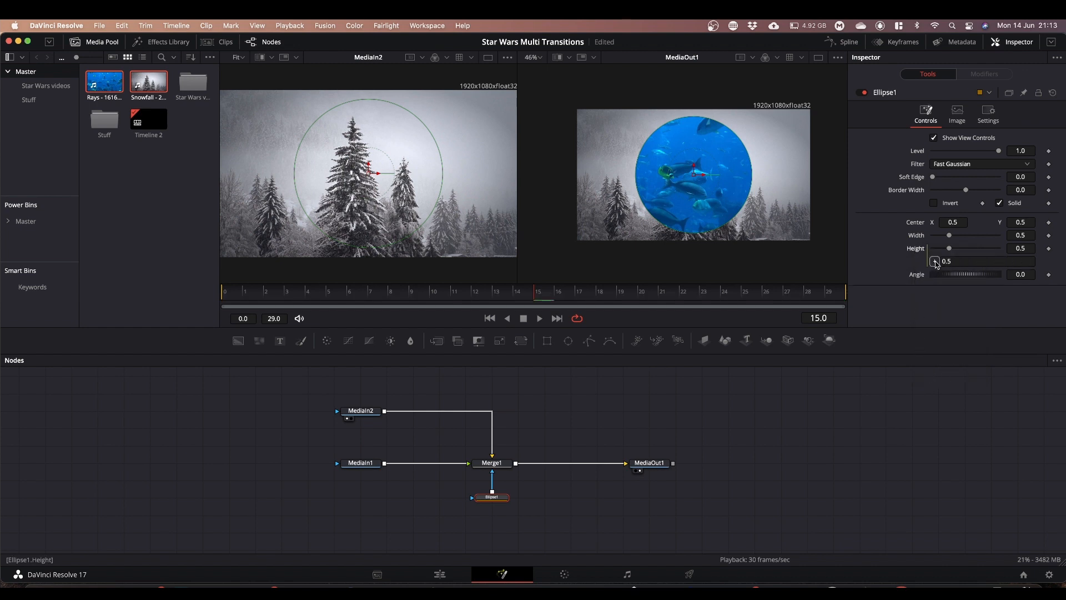
pyautogui.moveTo(936, 263); pyautogui.dragTo(916, 236)
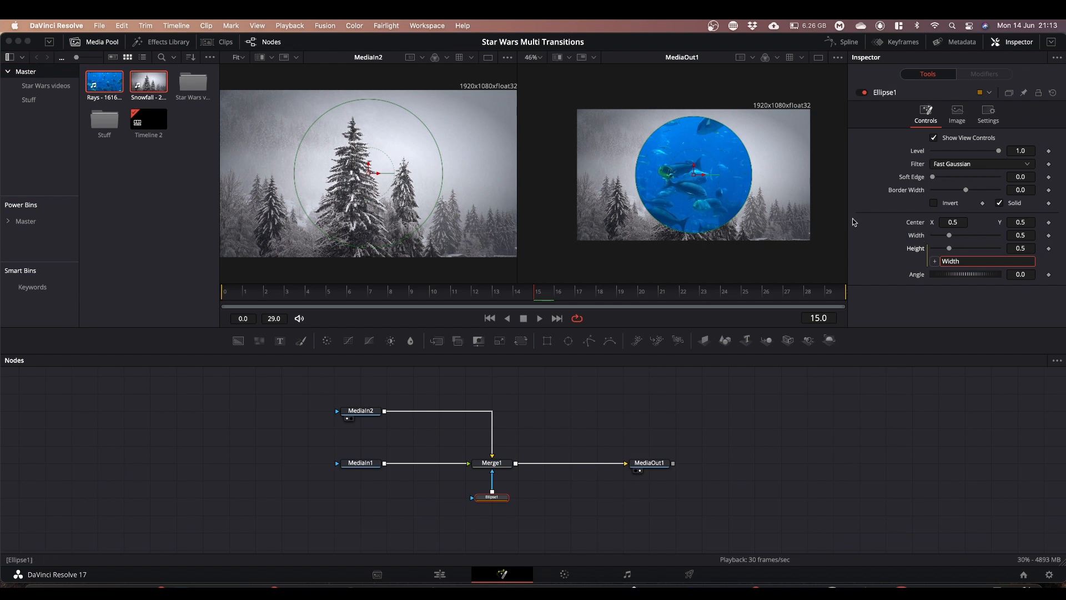
# Step: Animate the ellipse mask's Width with an Anim Curves modifier
pyautogui.rightClick(918, 239)
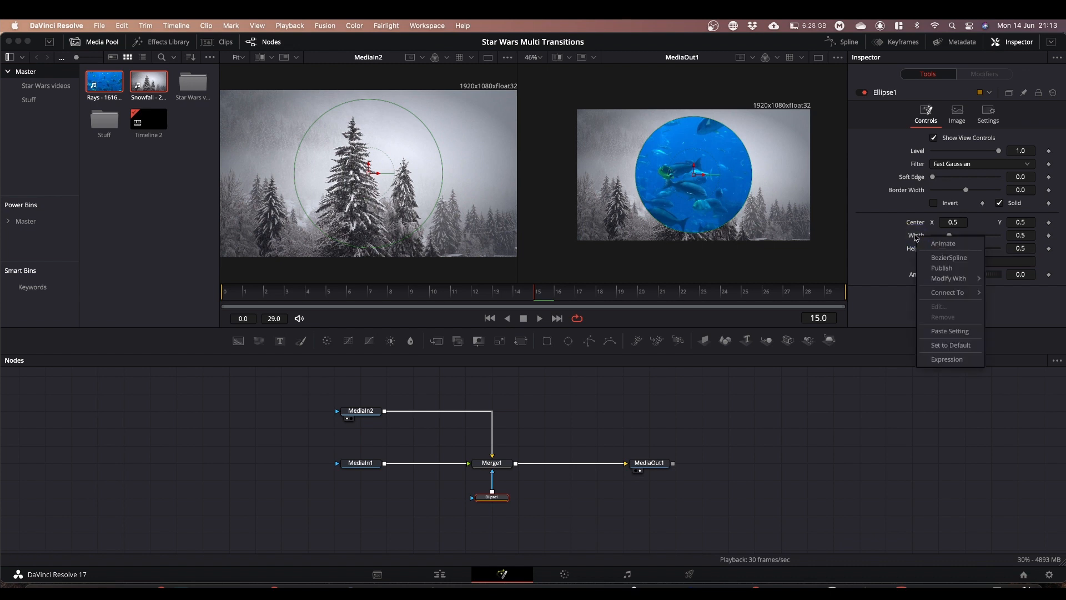
pyautogui.moveTo(946, 280)
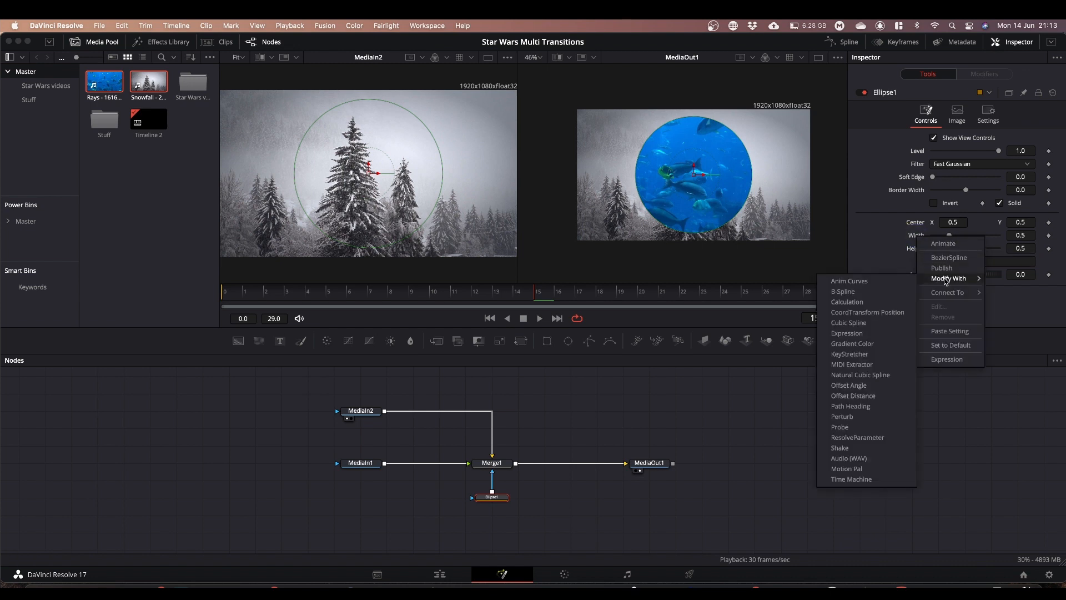
pyautogui.click(852, 281)
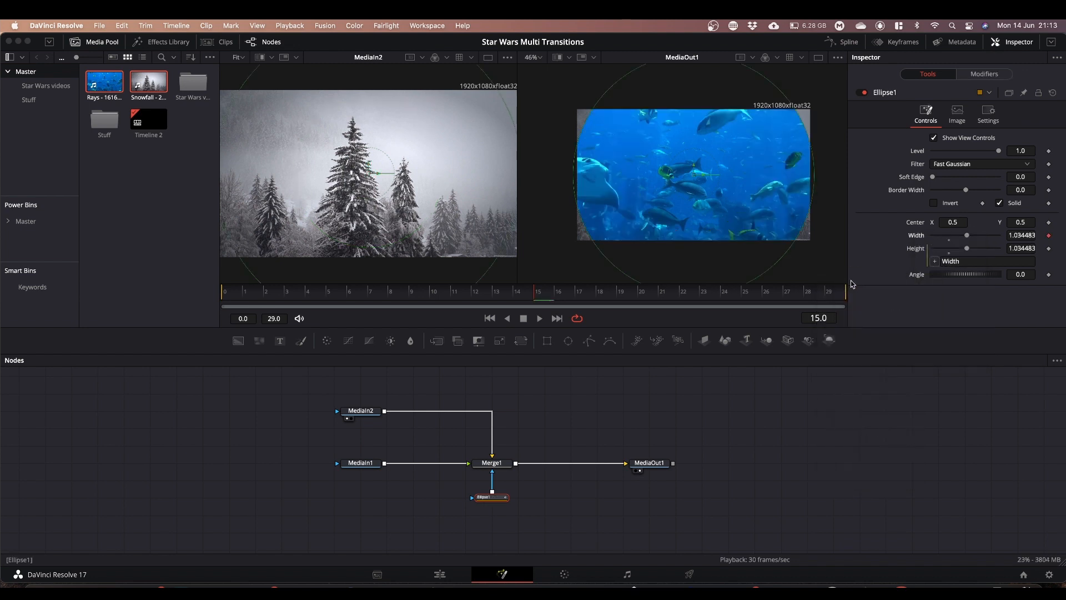
# Step: Scrub the opening frames to frame 2 and invert the ellipse mask so the snowy forest appears inside the circle
pyautogui.click(985, 74)
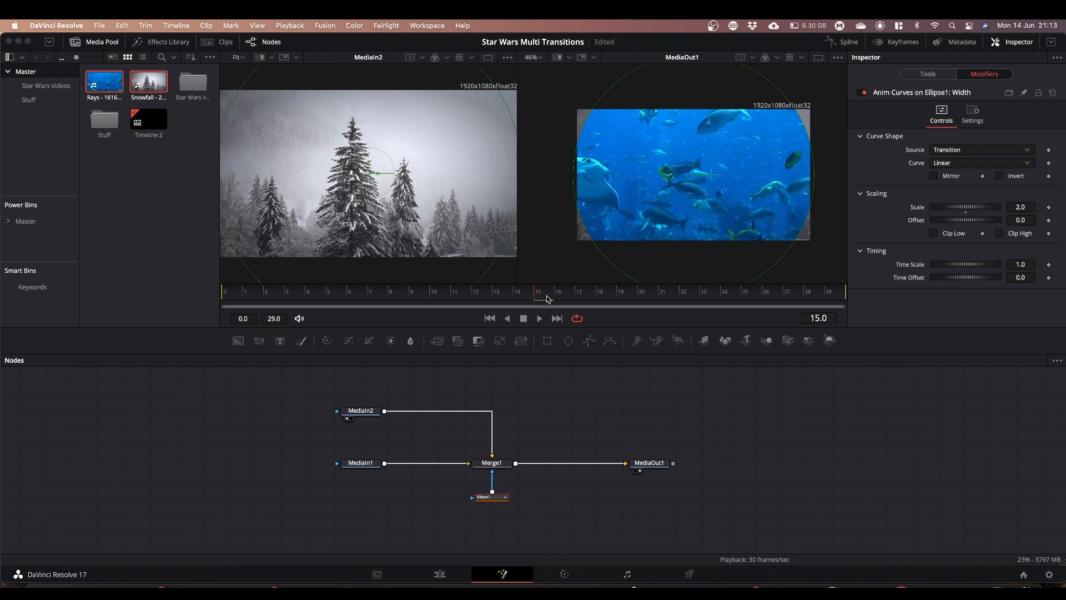
pyautogui.moveTo(536, 298); pyautogui.dragTo(227, 330)
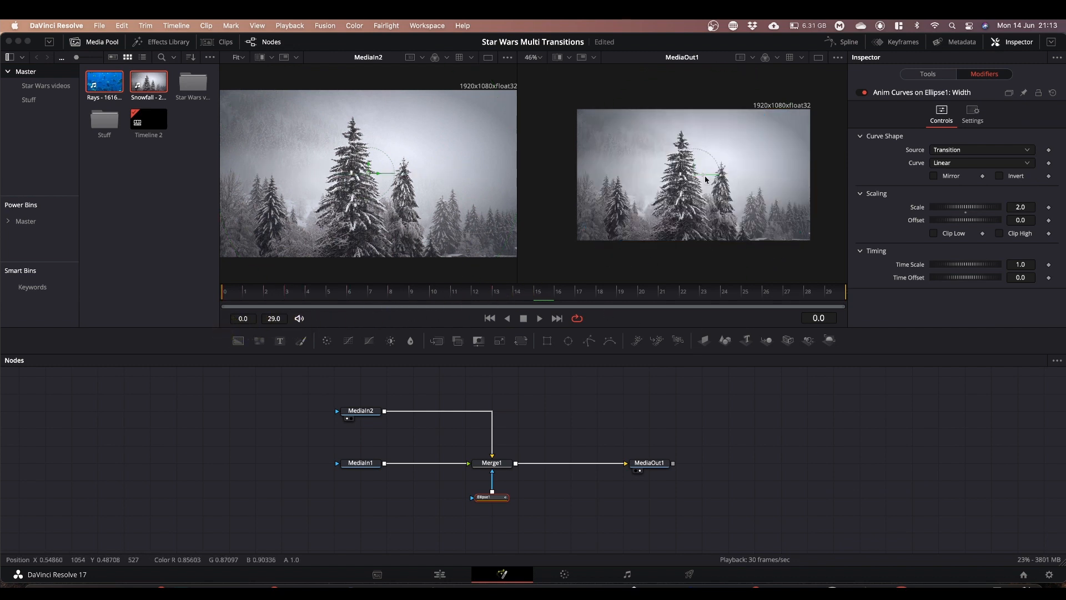
pyautogui.moveTo(247, 296)
pyautogui.mouseDown()
pyautogui.moveTo(226, 298)
pyautogui.moveTo(265, 299)
pyautogui.mouseUp()
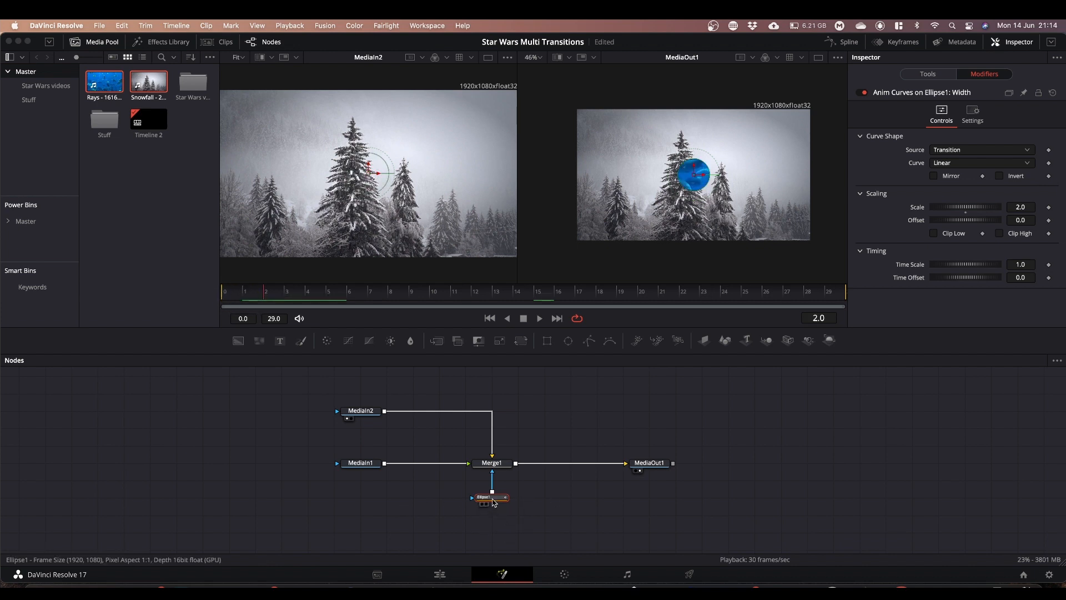
pyautogui.click(926, 75)
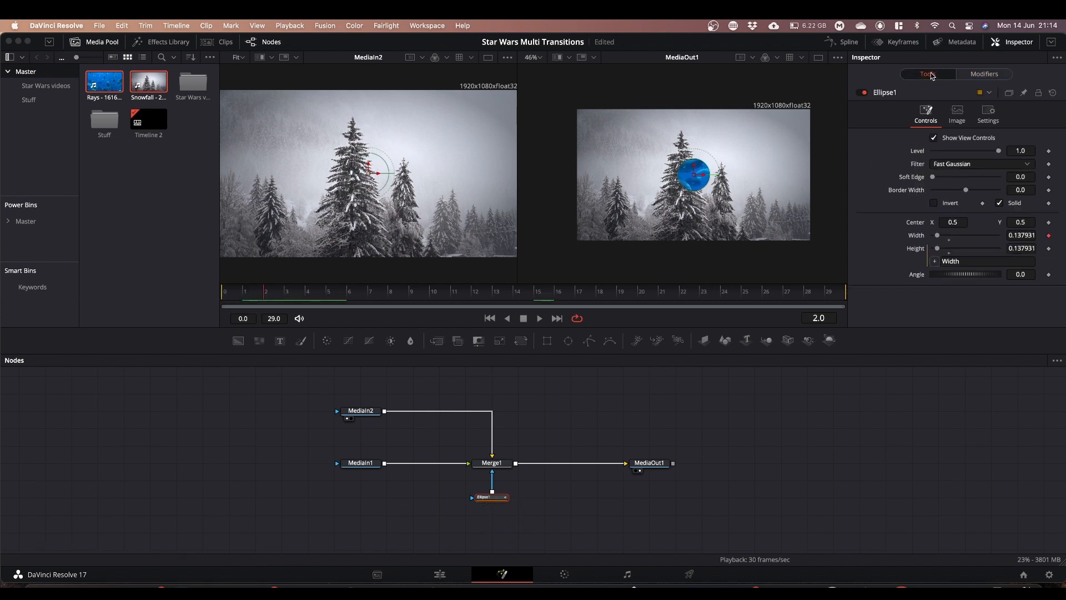
pyautogui.click(934, 203)
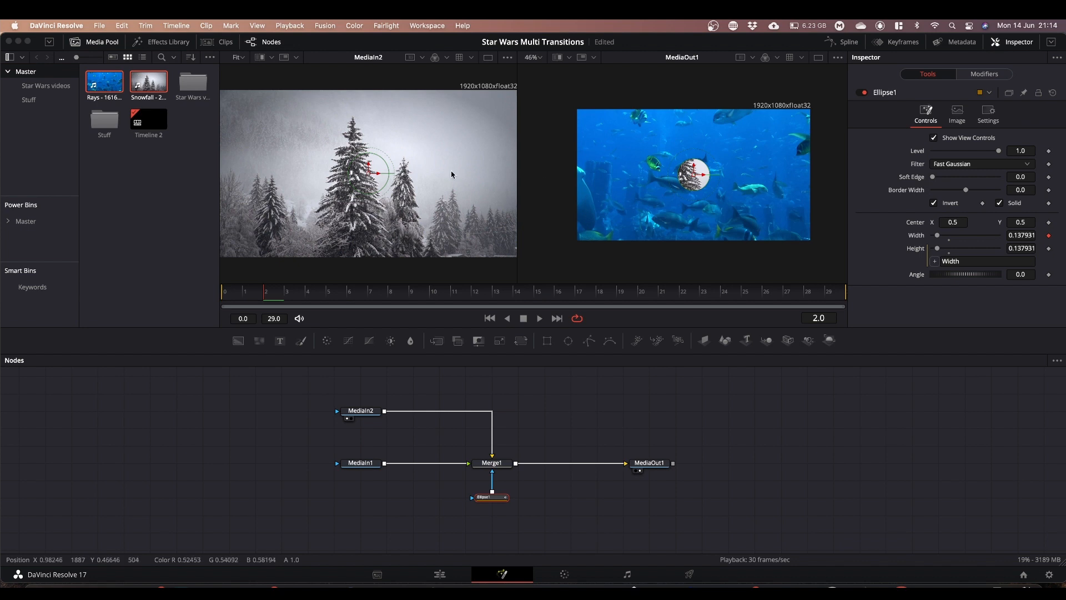
# Step: Check the circle wipe at its first and last frames, then lower the Width's Anim Curves scale to about 1.159
pyautogui.click(982, 79)
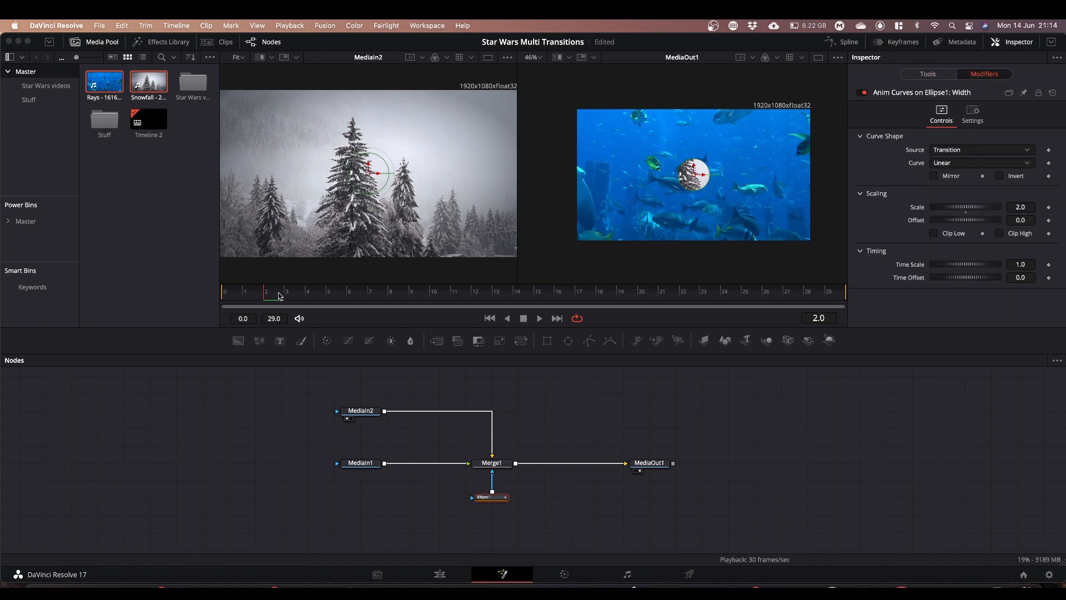
pyautogui.moveTo(265, 297); pyautogui.dragTo(225, 297)
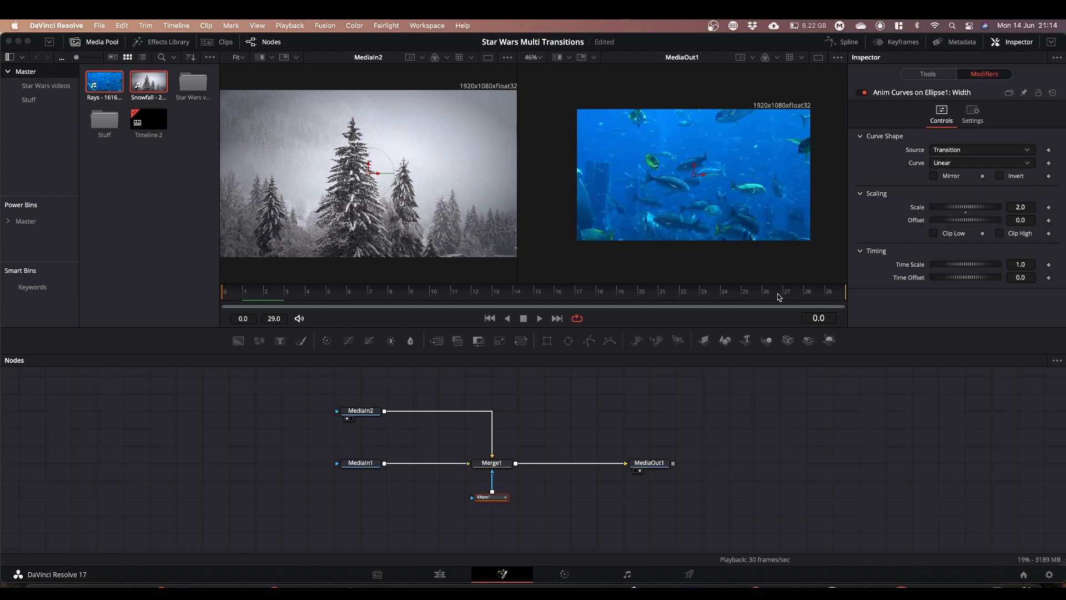
pyautogui.moveTo(779, 297); pyautogui.dragTo(859, 303)
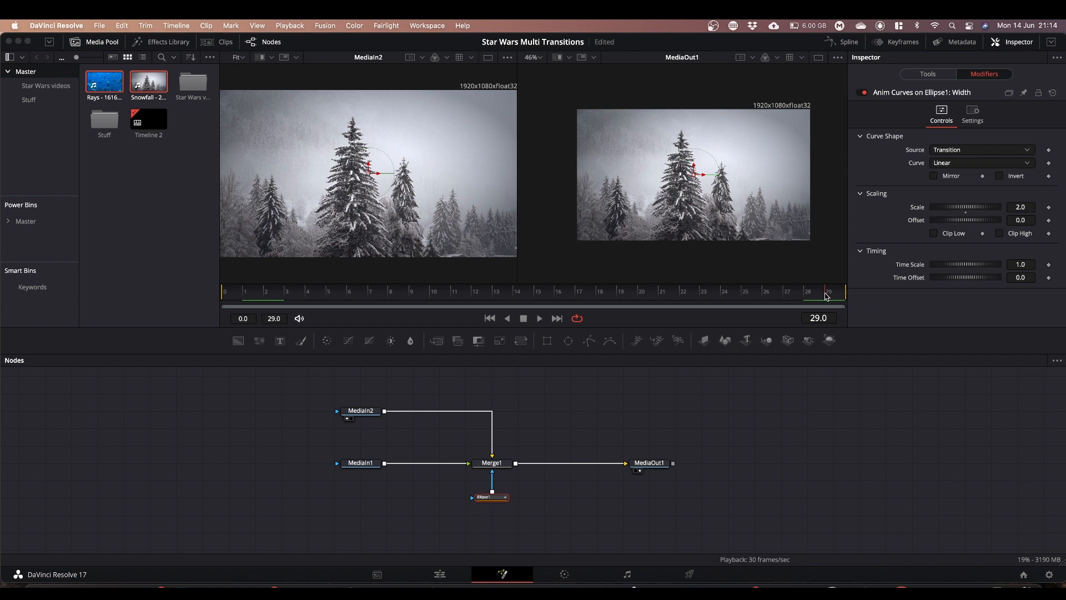
pyautogui.moveTo(826, 296); pyautogui.dragTo(578, 294)
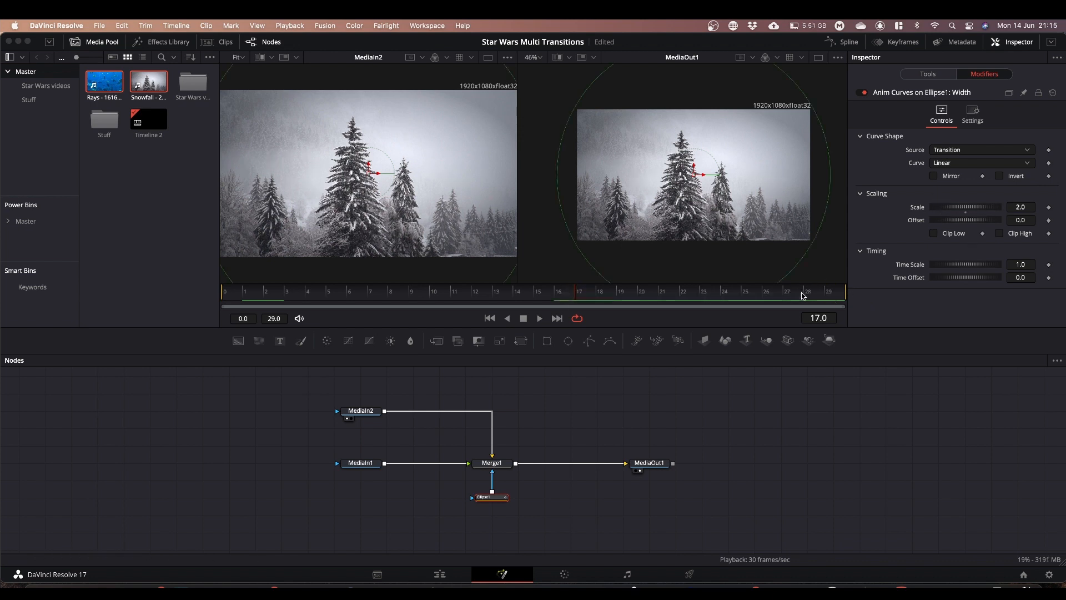
pyautogui.moveTo(803, 293); pyautogui.dragTo(836, 297)
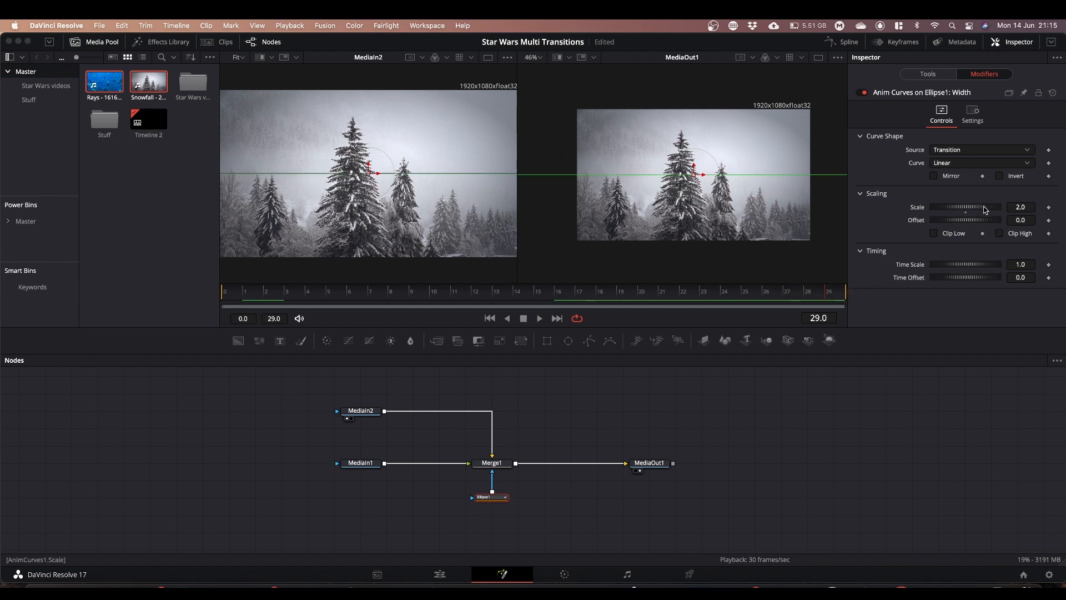
pyautogui.moveTo(984, 208); pyautogui.dragTo(967, 208)
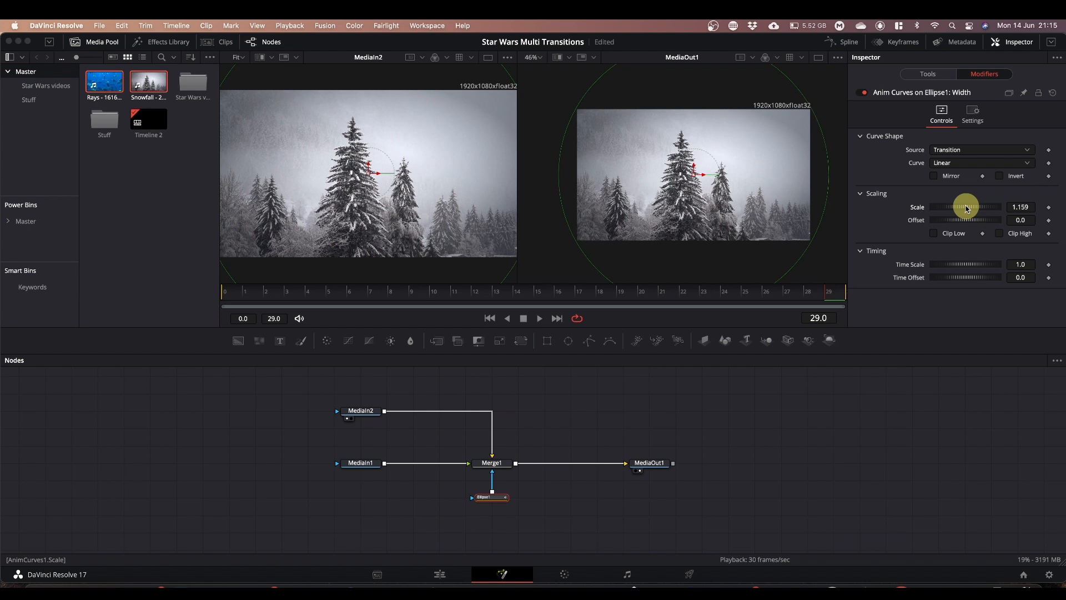
# Step: Play the circle wipe, stop at frame 11, and raise the ellipse mask's Soft Edge to about 0.041
pyautogui.moveTo(456, 302); pyautogui.dragTo(217, 316)
pyautogui.press('space')
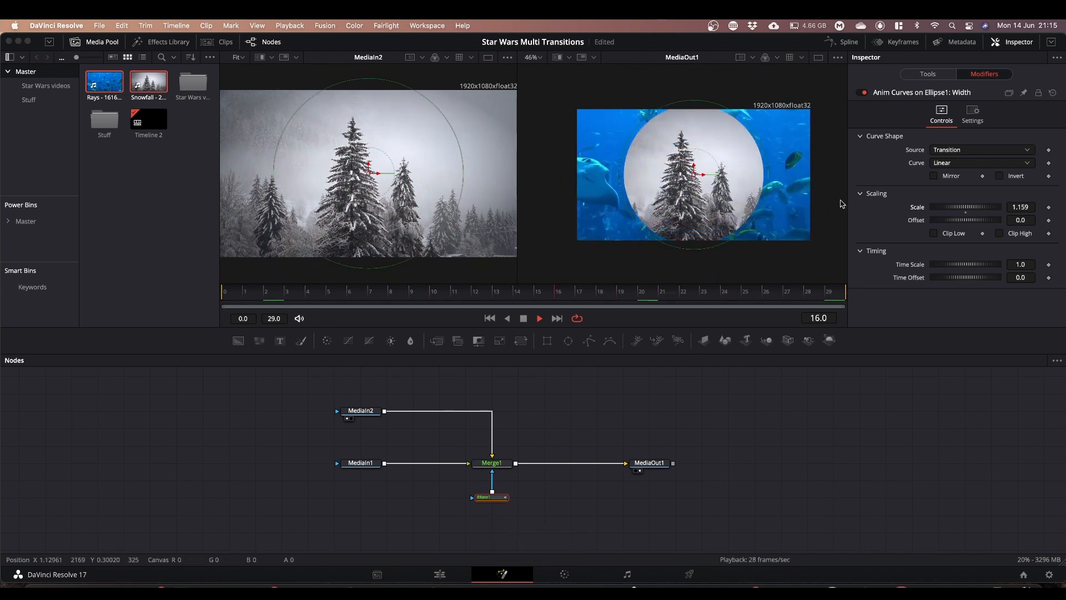
pyautogui.press('space')
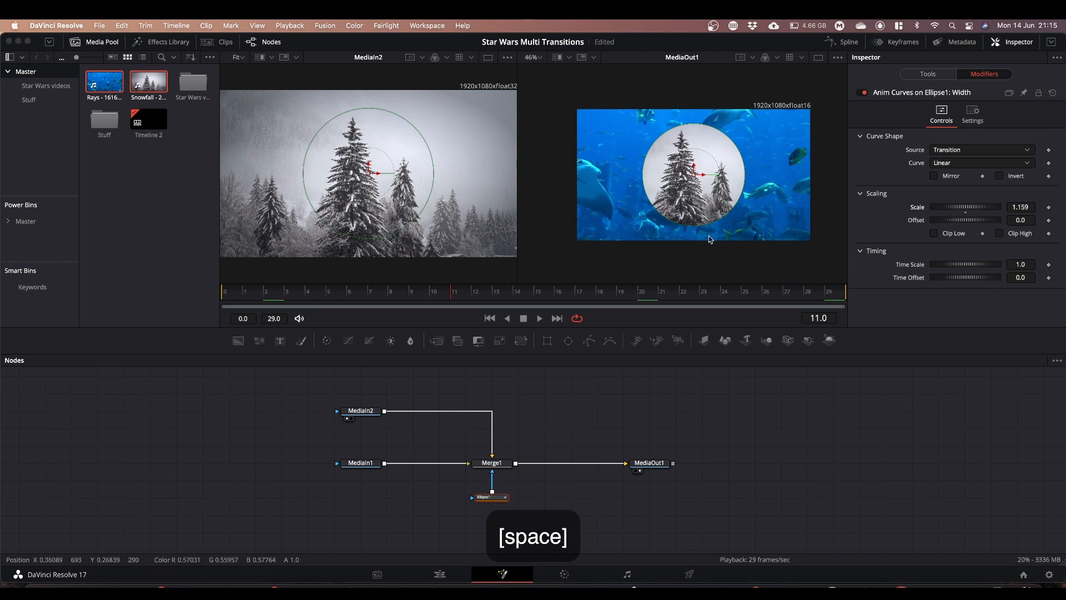
pyautogui.click(926, 74)
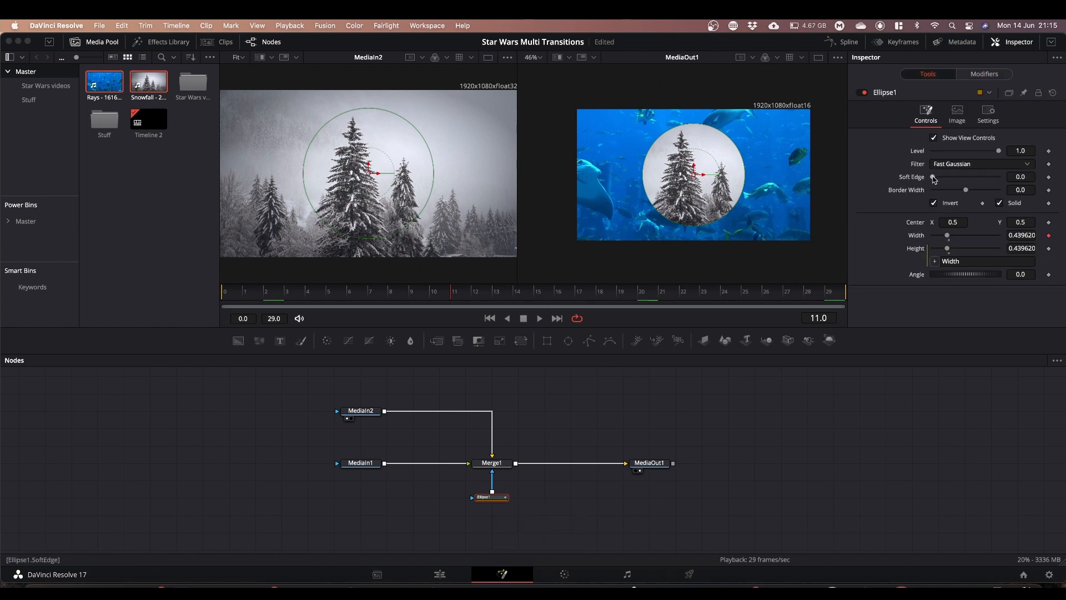
pyautogui.moveTo(935, 179); pyautogui.dragTo(948, 179)
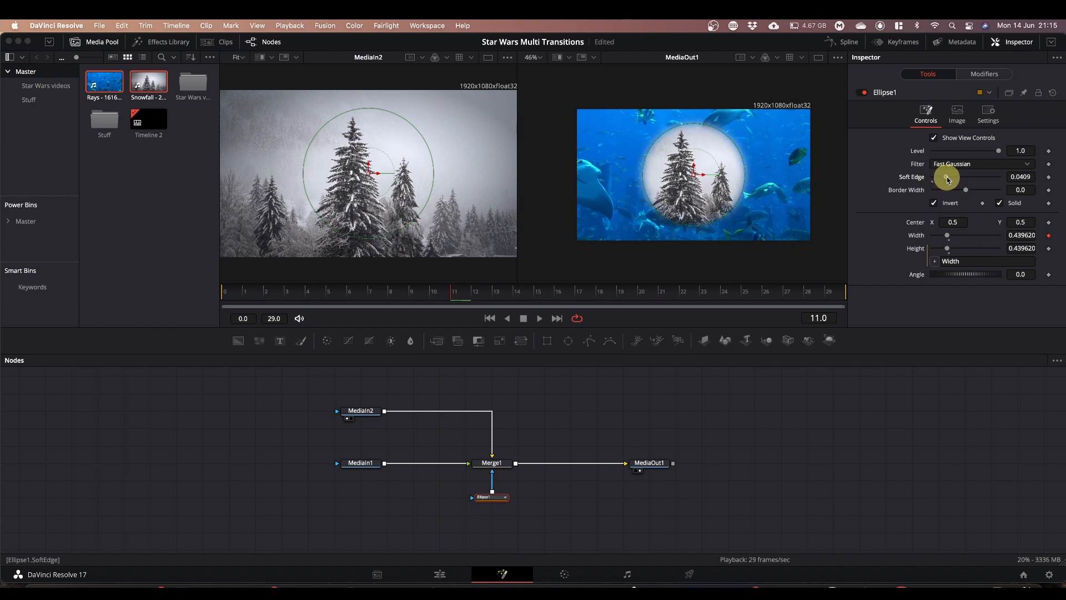
# Step: Deselect the ellipse mask and play back the soft-edged circle wipe
pyautogui.click(775, 397)
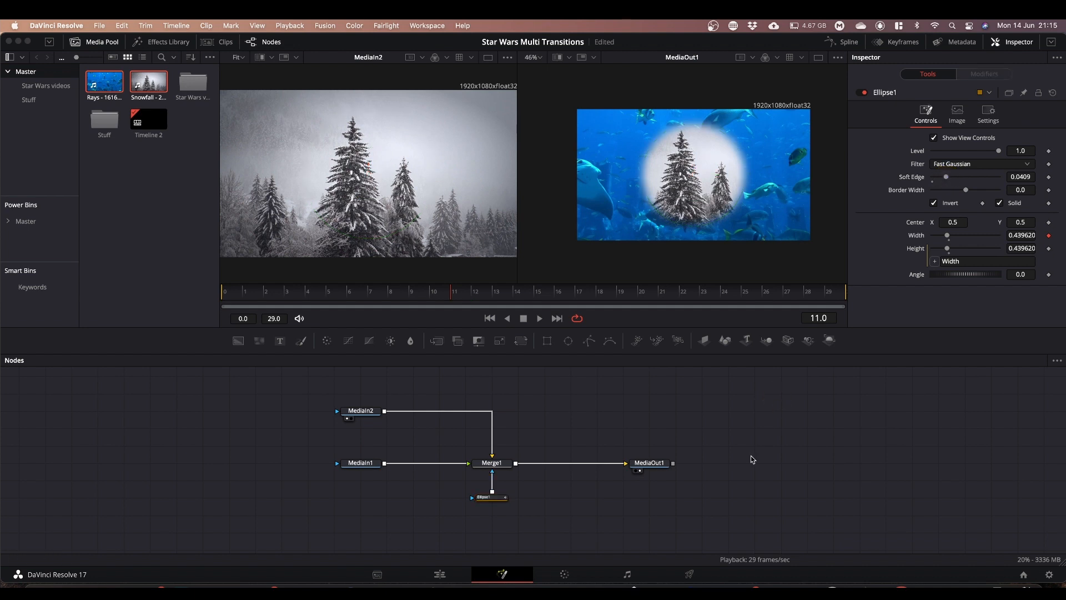
pyautogui.press('space')
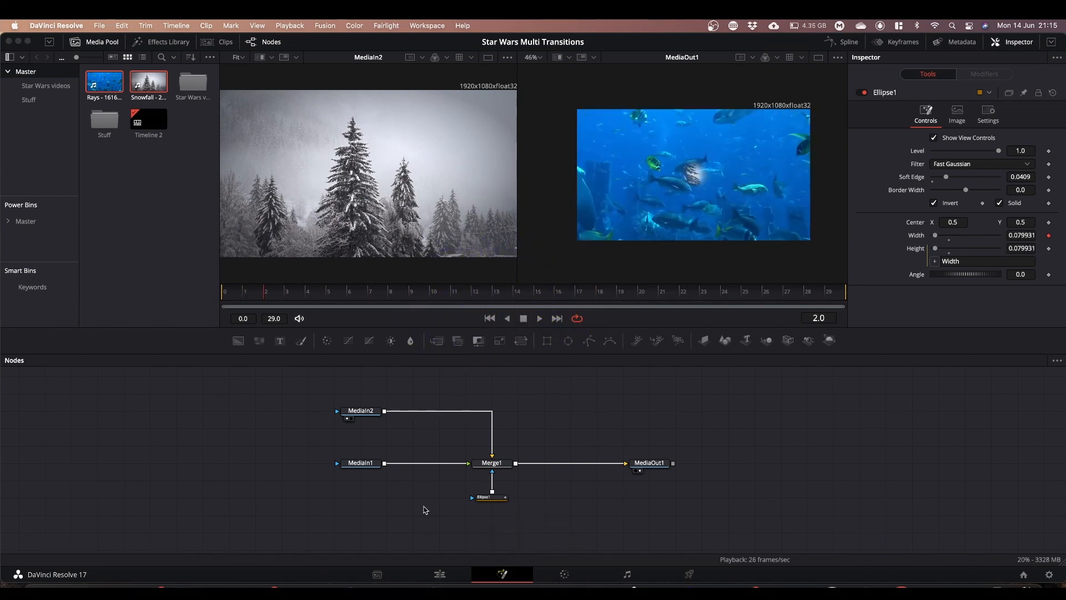
# Step: Replace the Cross Dissolve between the Rays and Snowfall clips on the Edit page timeline with the Star_Wars_Multi_Trans transition
pyautogui.click(439, 574)
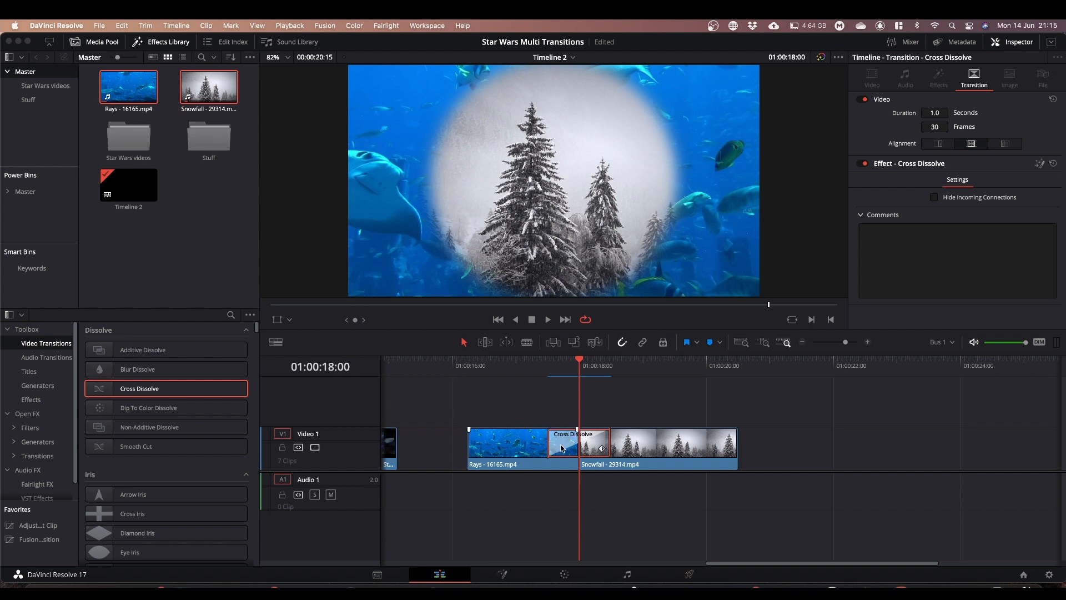
pyautogui.press('BackSpace')
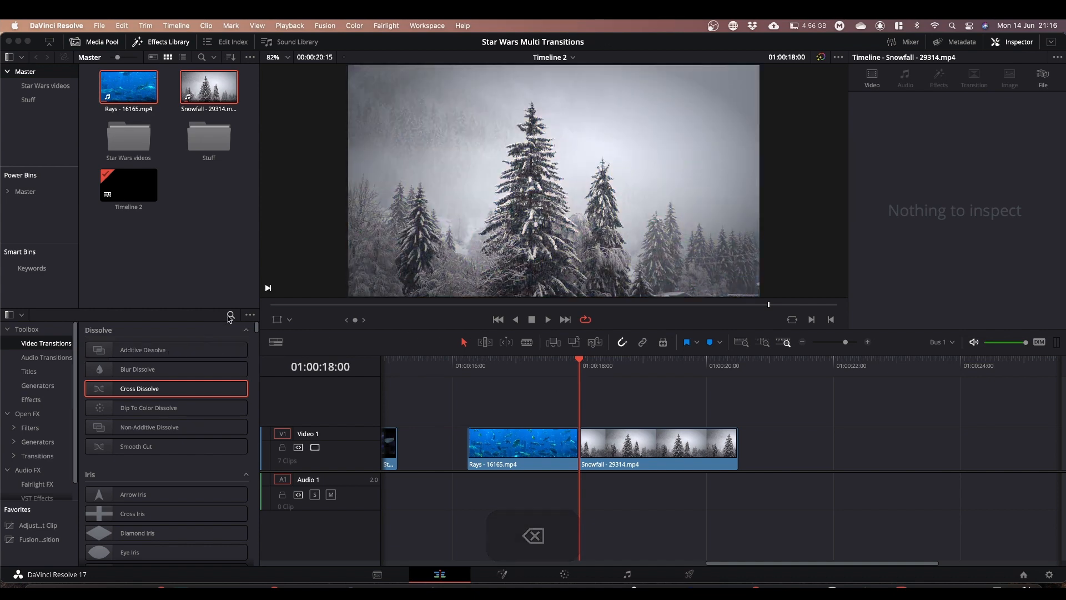
pyautogui.click(230, 316)
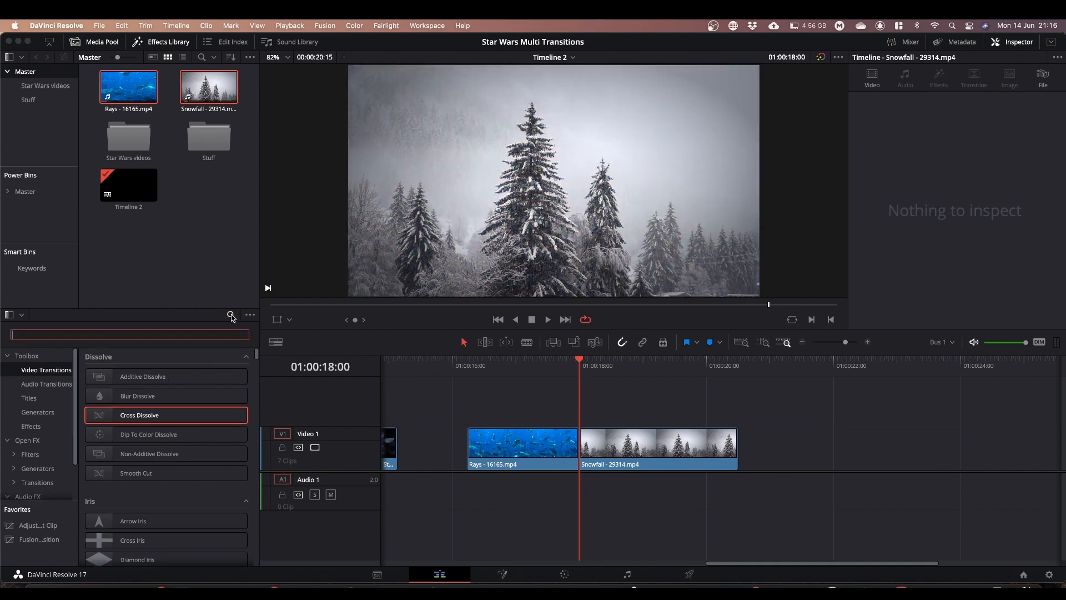
pyautogui.write('sta')
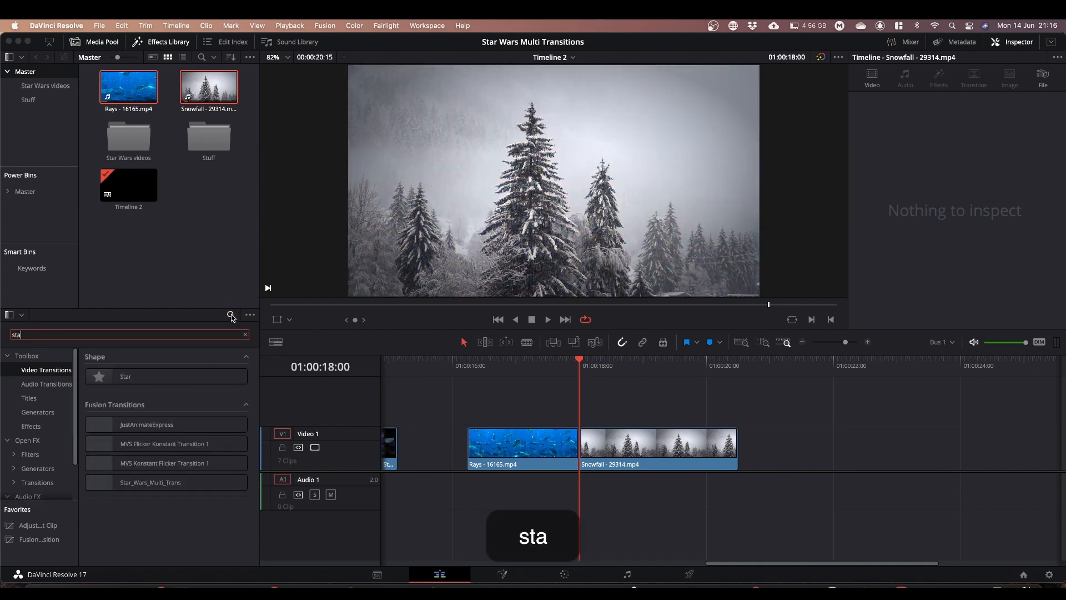
pyautogui.write('r')
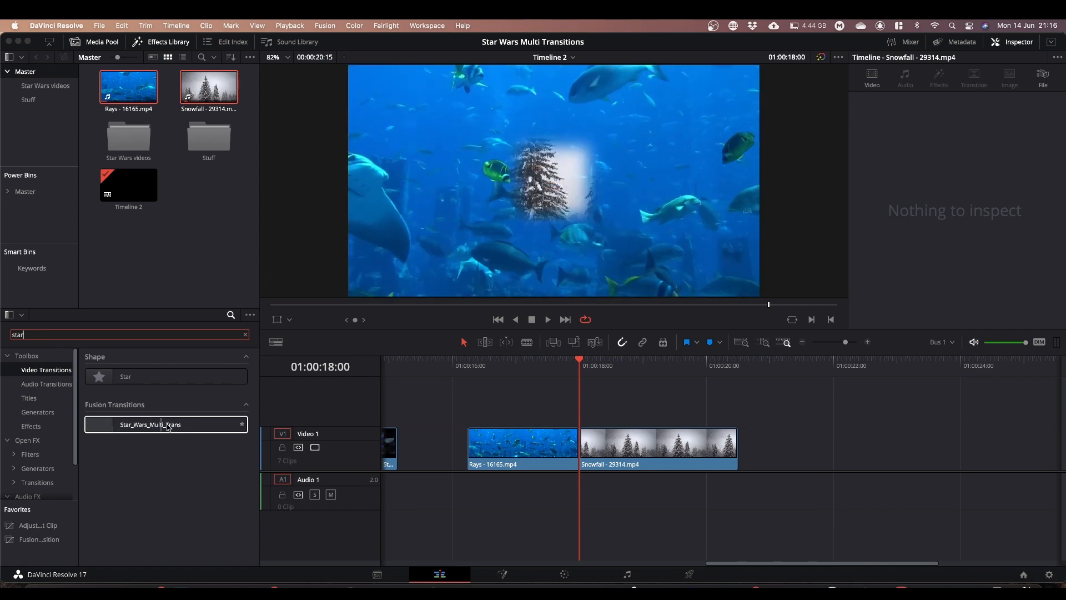
pyautogui.moveTo(162, 422); pyautogui.dragTo(583, 447)
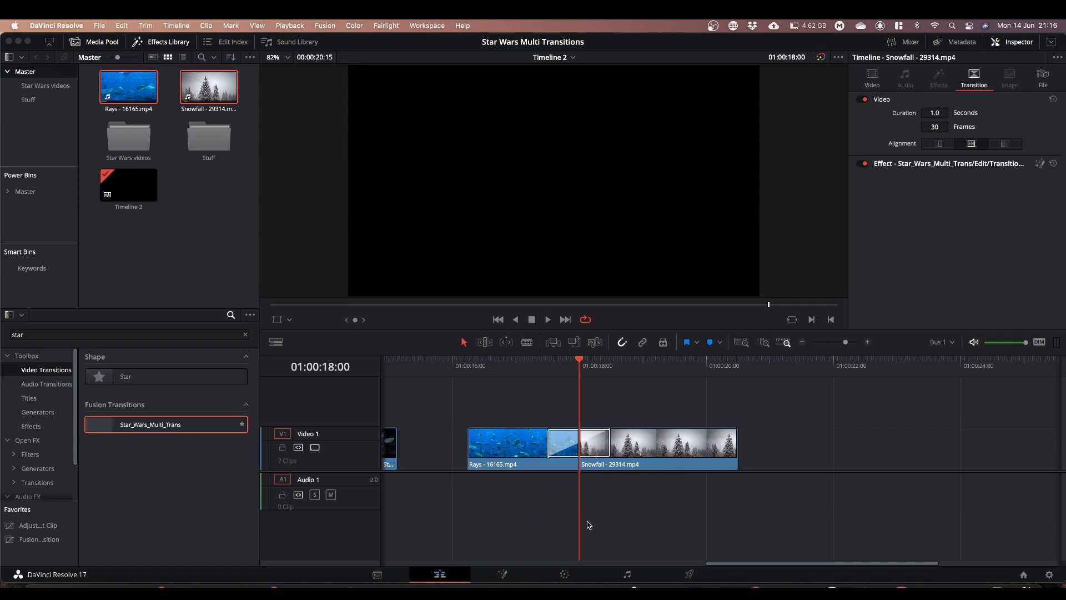
# Step: Try the Rectangle, Circle, Diamond and Eye types on the new transition between the Rays and Snowfall clips
pyautogui.click(597, 450)
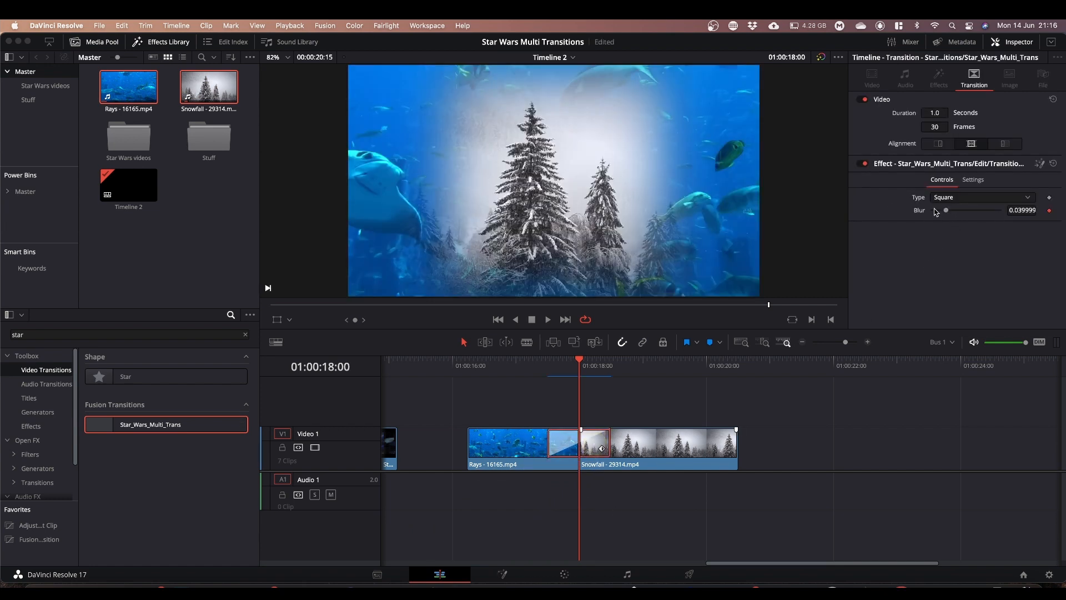
pyautogui.click(970, 198)
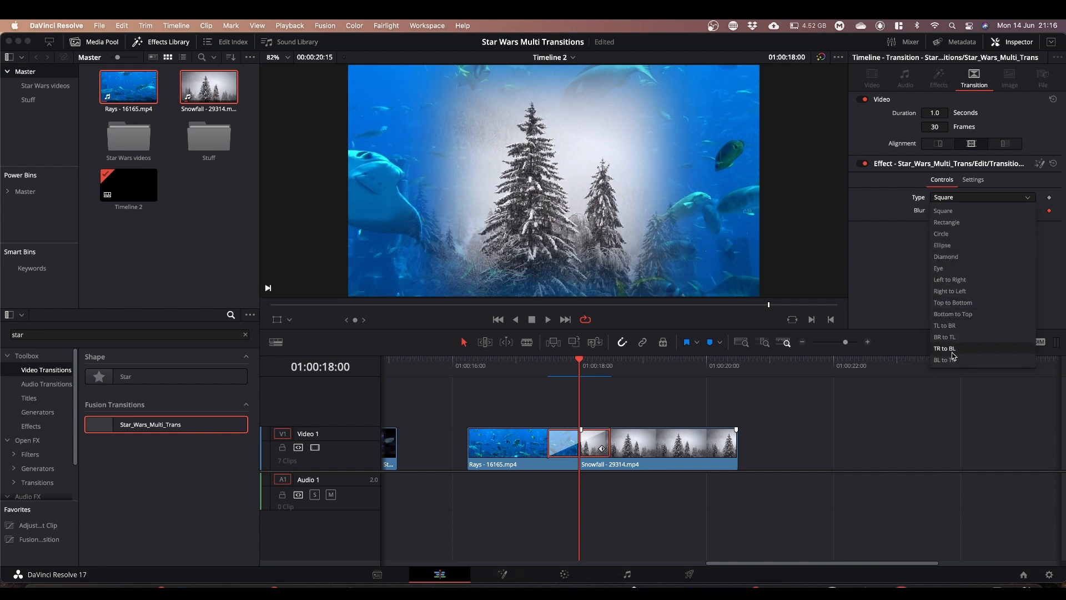
pyautogui.click(947, 222)
pyautogui.click(954, 199)
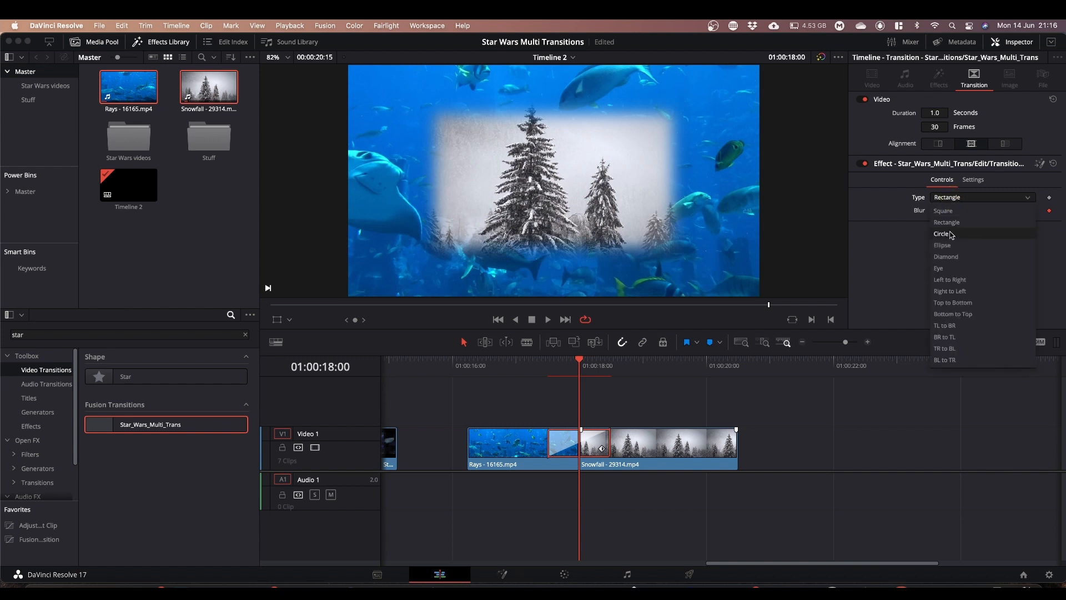
pyautogui.click(949, 233)
pyautogui.click(967, 199)
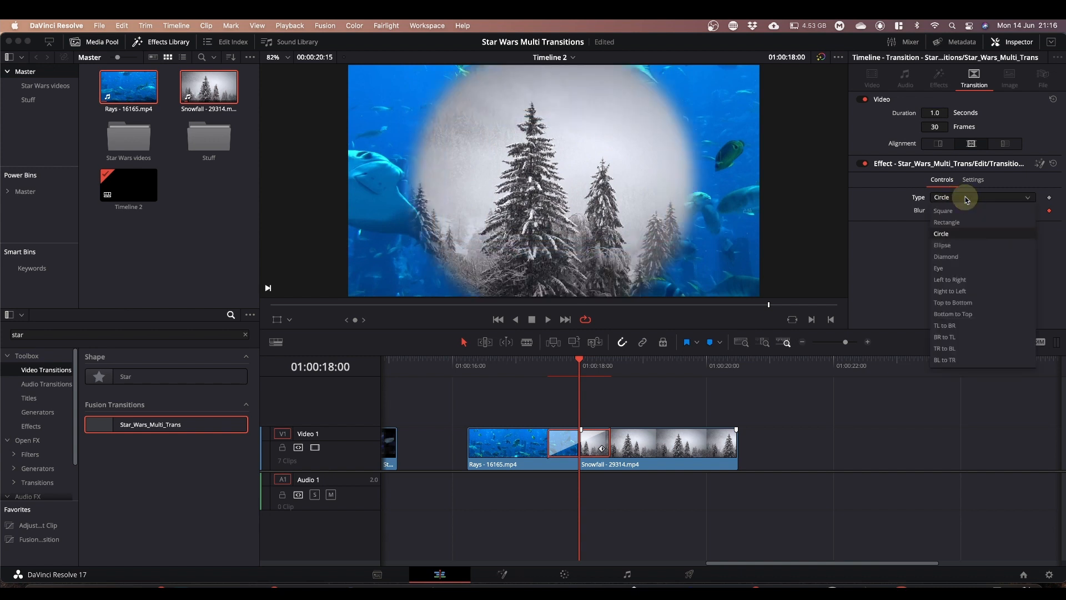
pyautogui.click(947, 258)
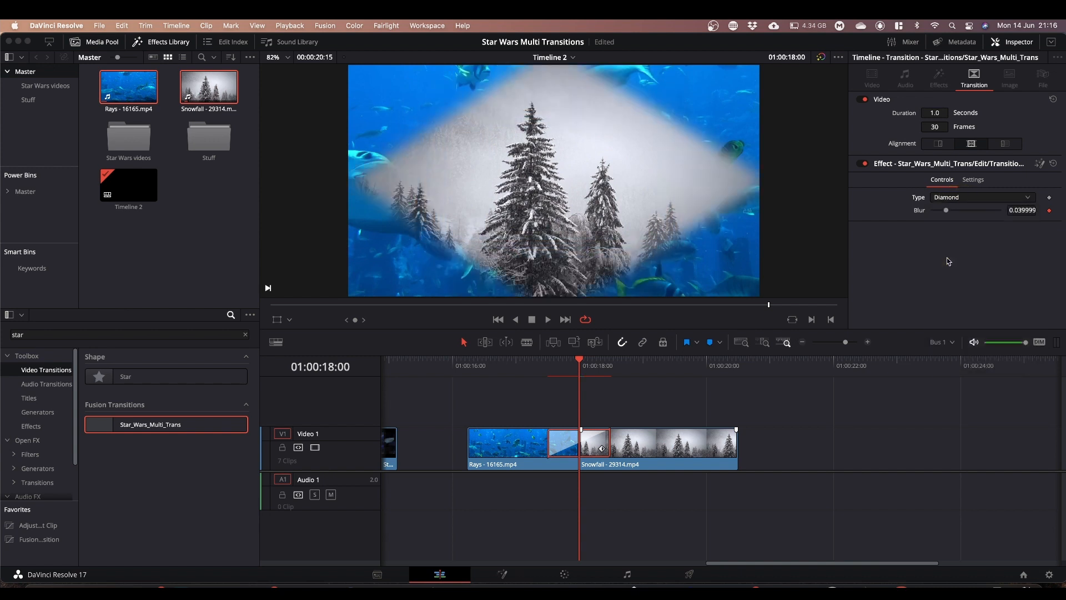
pyautogui.click(956, 199)
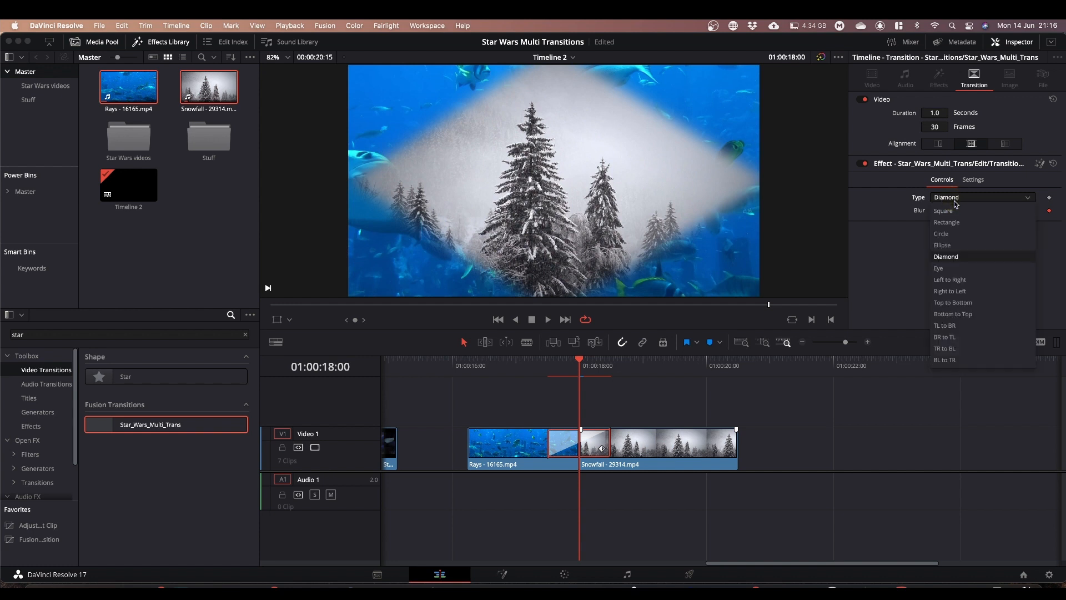
pyautogui.click(949, 269)
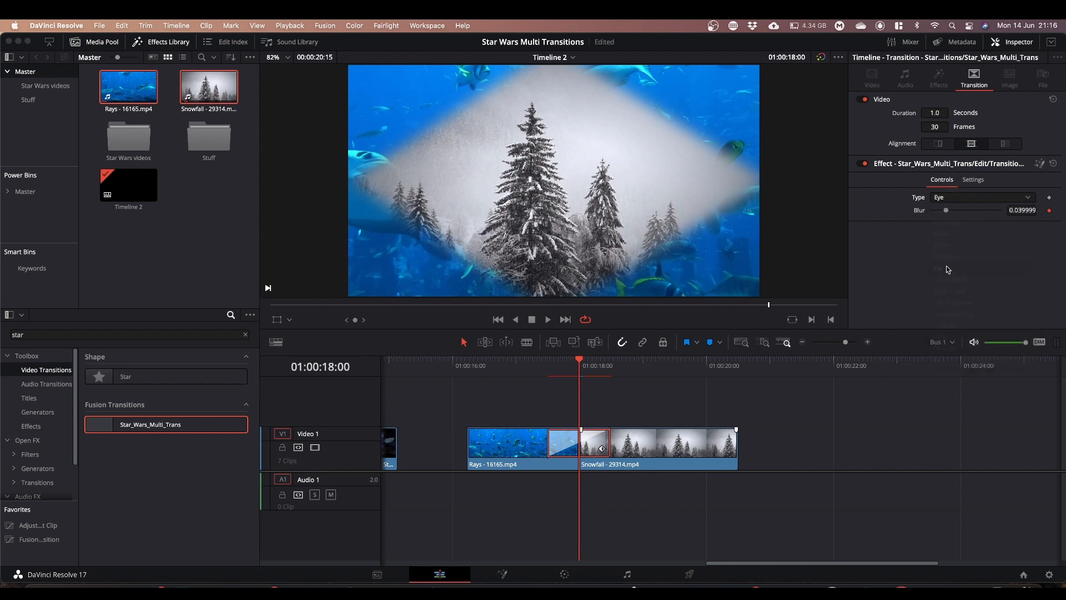
pyautogui.moveTo(948, 213); pyautogui.dragTo(944, 209)
# Step: Set the transition's type to TL to BR and its Blur to 0.0425
pyautogui.click(948, 198)
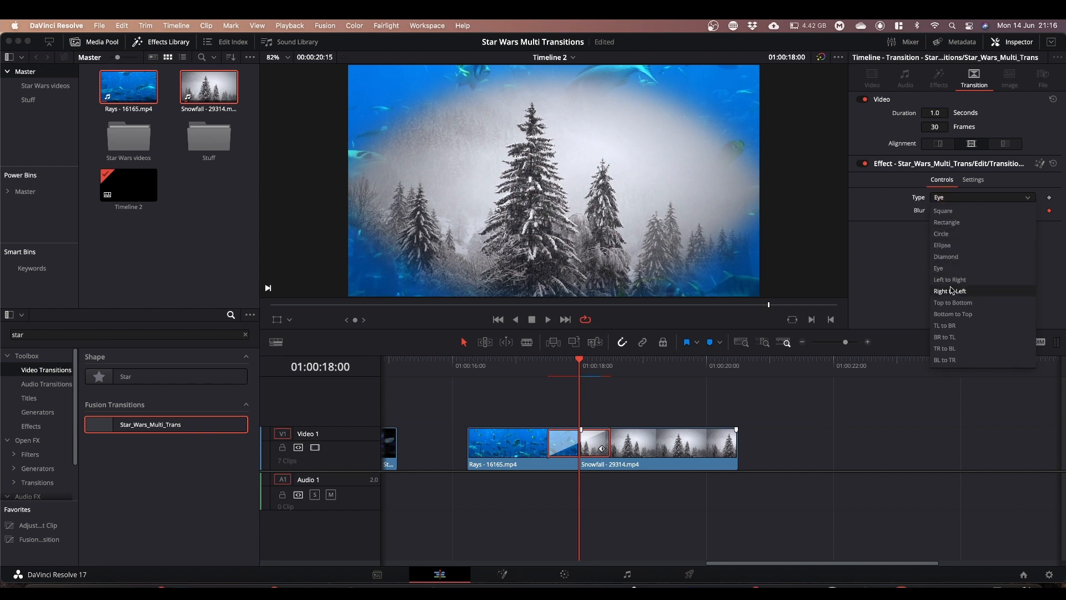
pyautogui.click(947, 326)
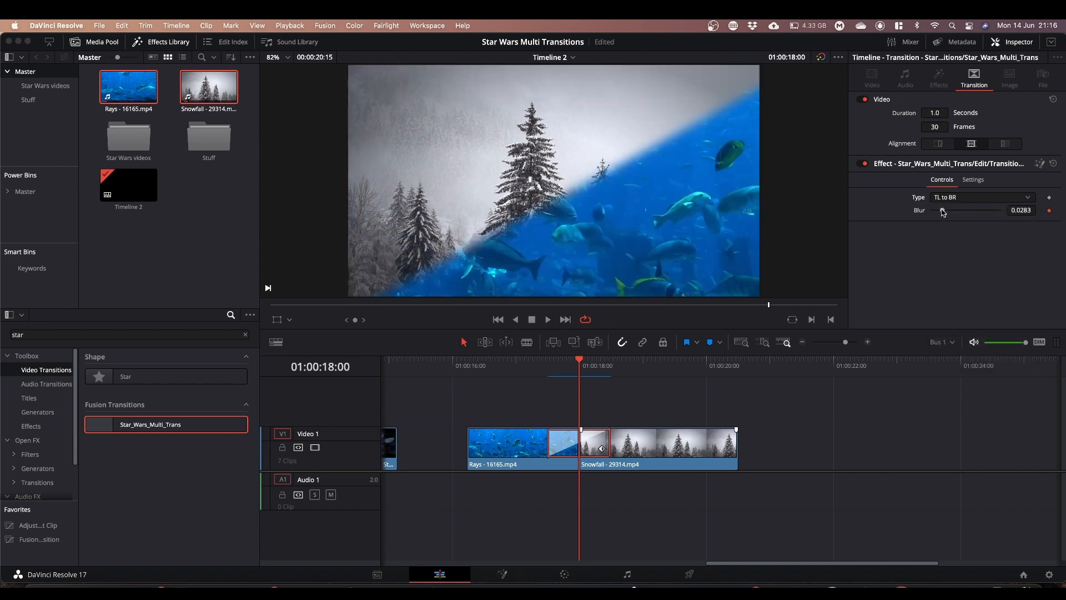
pyautogui.moveTo(942, 212); pyautogui.dragTo(948, 212)
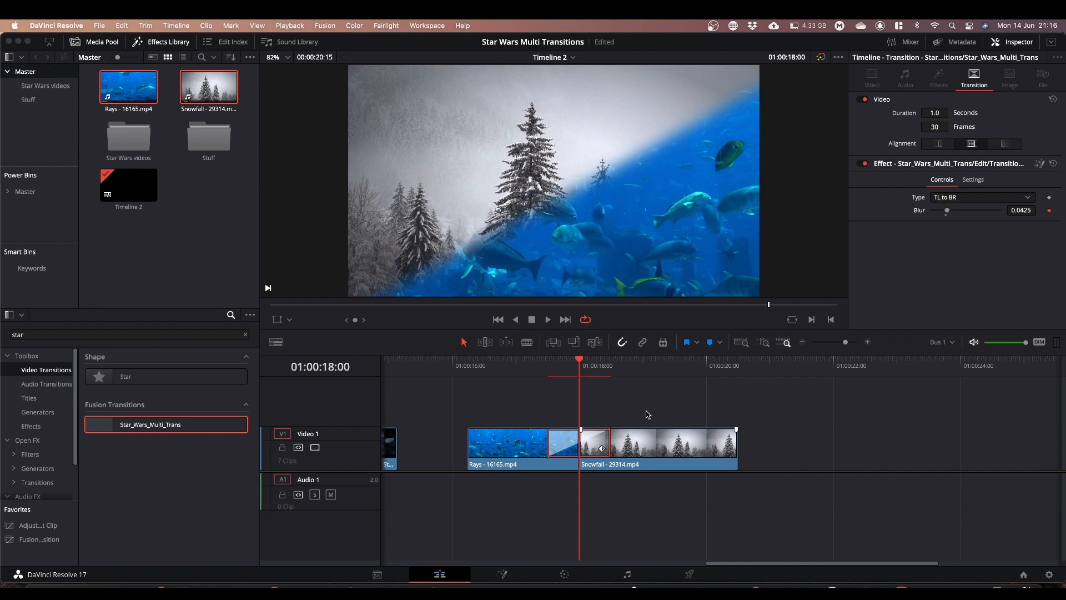
# Step: Change the transition's type to BL to TR and play through it from 01:00:17:15
pyautogui.click(950, 199)
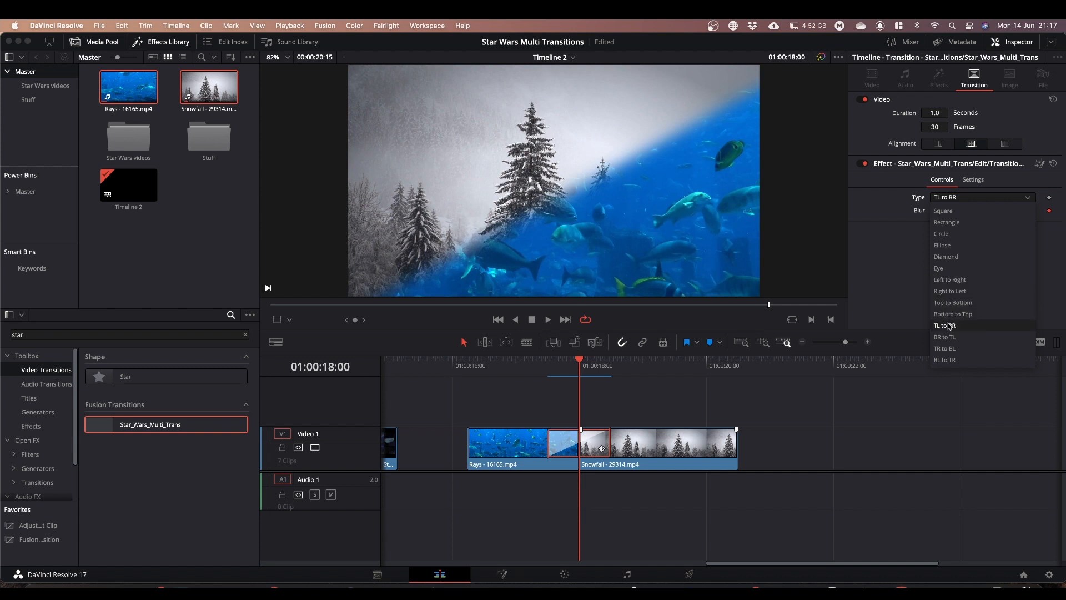
pyautogui.click(952, 360)
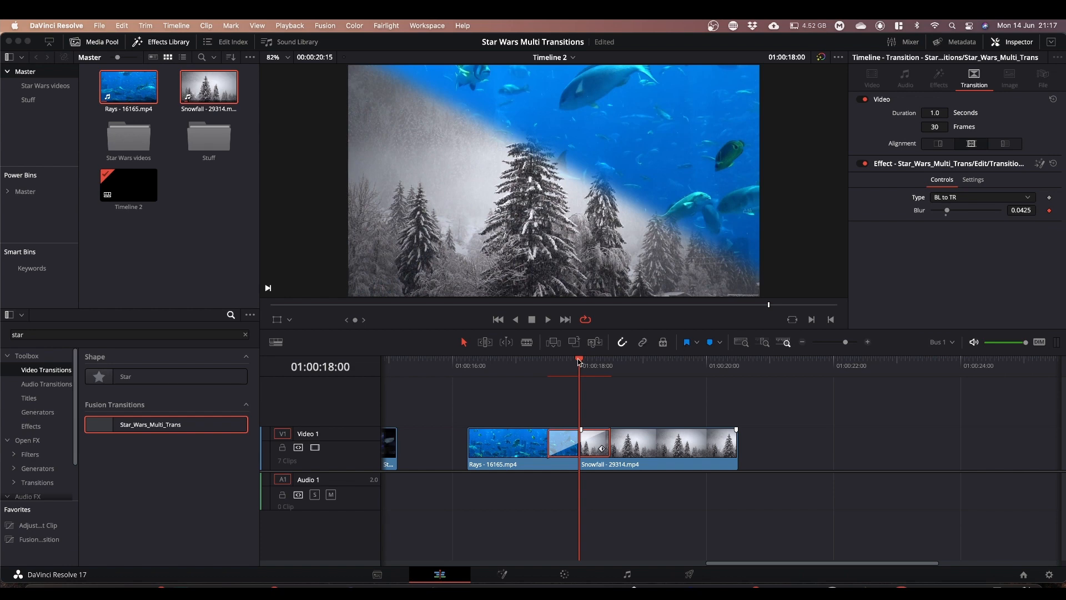
pyautogui.moveTo(578, 362); pyautogui.dragTo(550, 362)
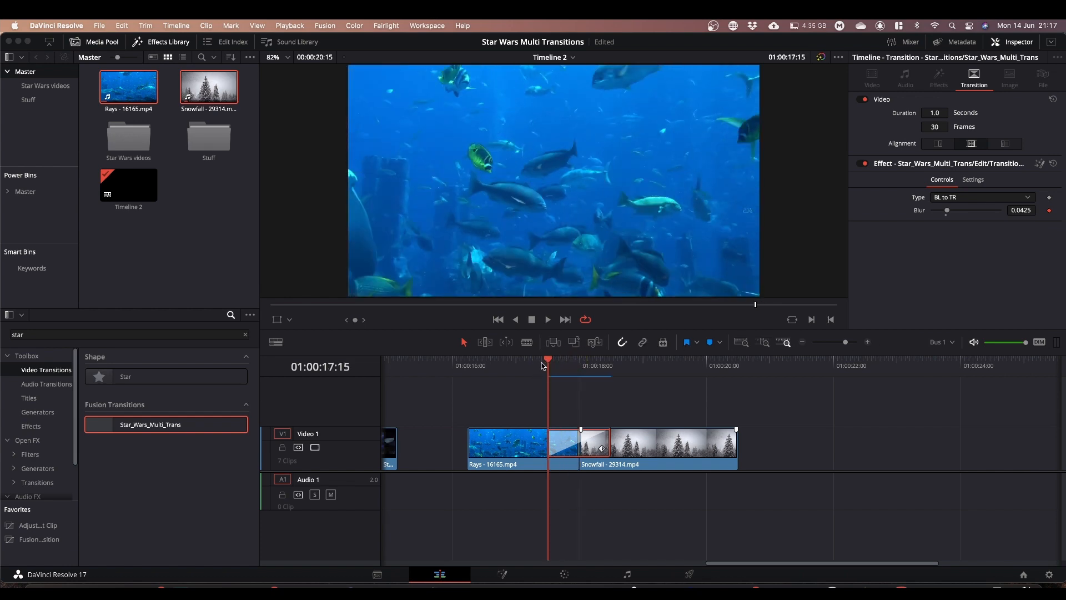
pyautogui.press('space')
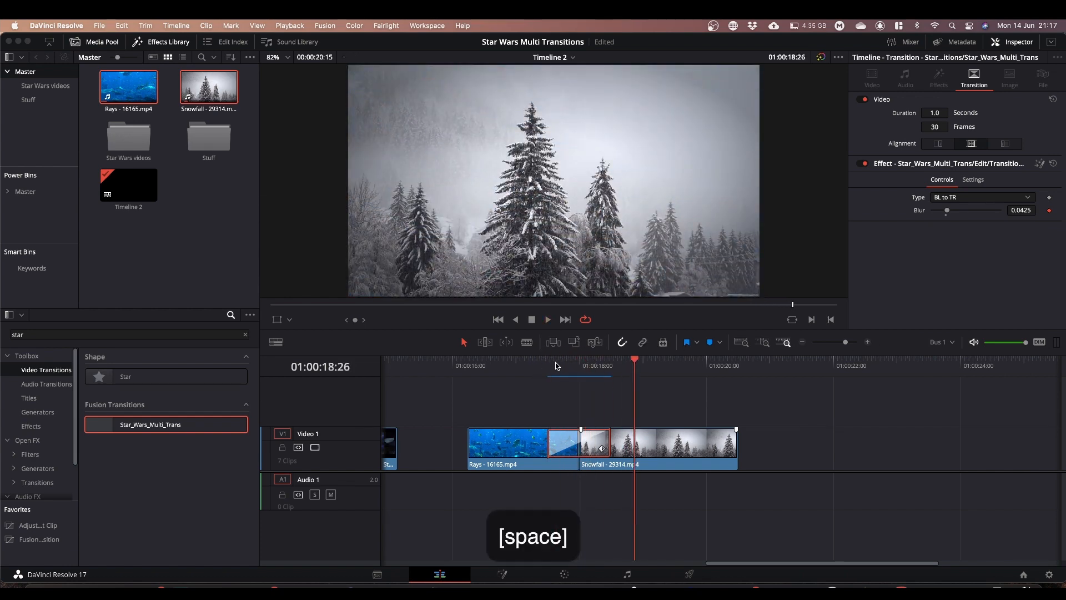
pyautogui.moveTo(637, 363); pyautogui.dragTo(531, 372)
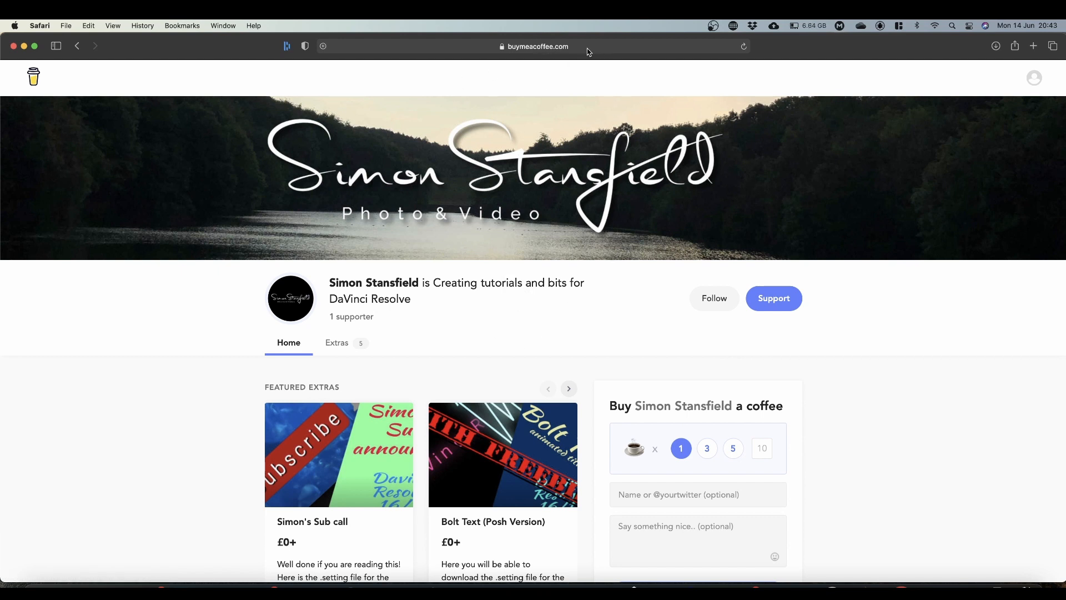
# Step: Show the extras on the Buy Me a Coffee page in Safari, and view and dismiss the Star Wars Multi Transition payment form
pyautogui.click(336, 345)
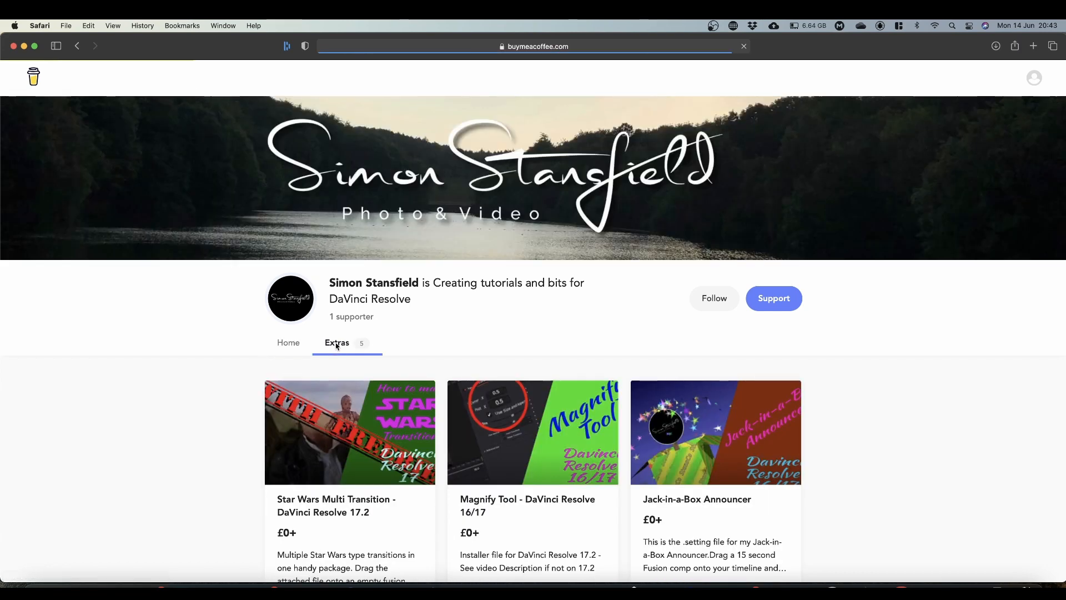
pyautogui.moveTo(343, 398)
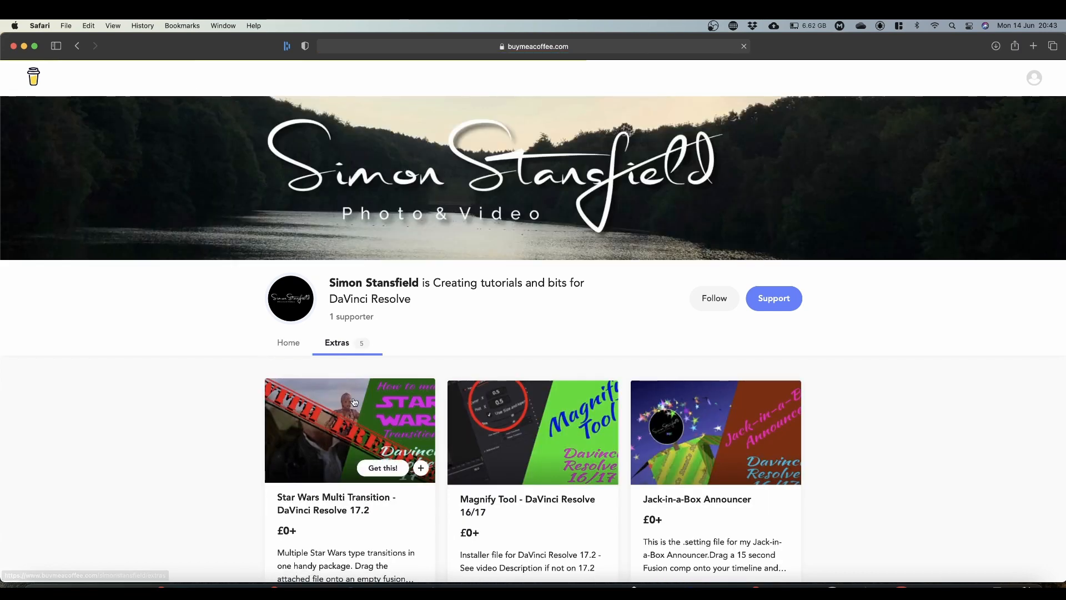
pyautogui.click(379, 471)
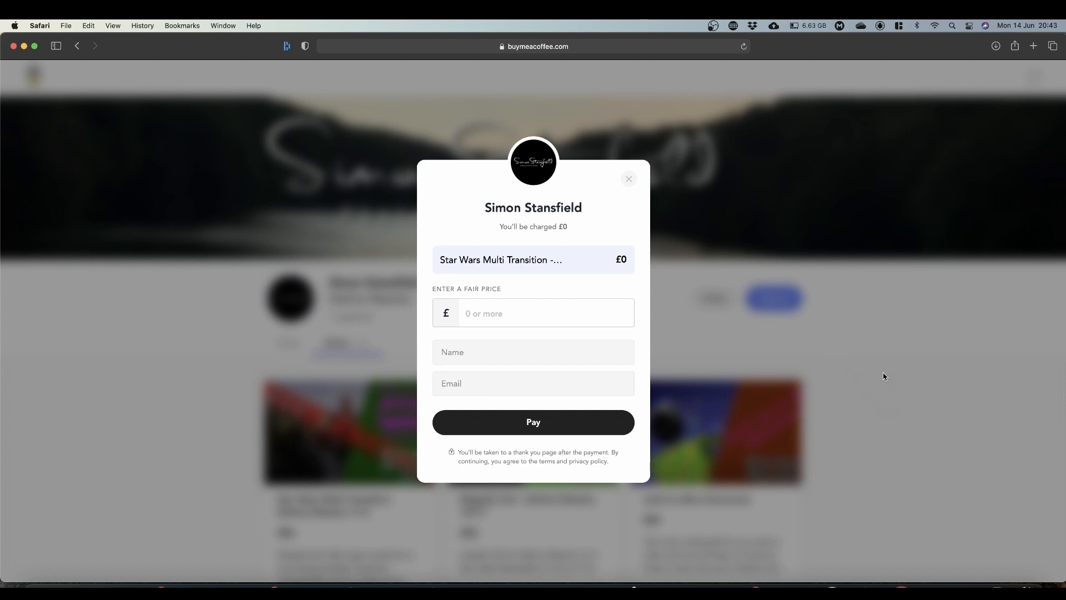
pyautogui.click(629, 179)
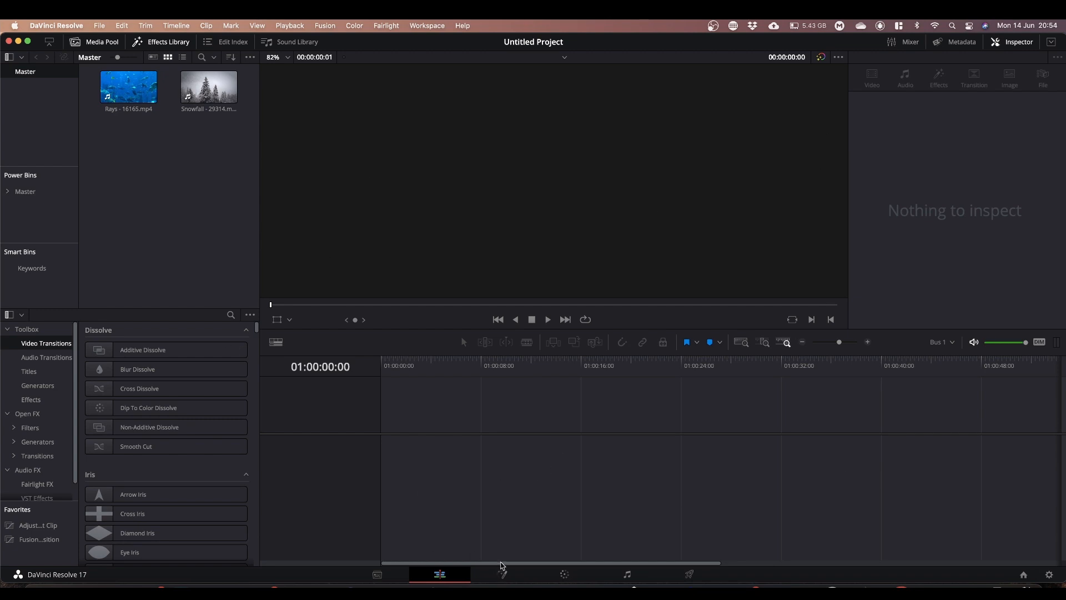
# Step: Open the Fusion page of the untitled DaVinci Resolve project and briefly move the window aside to reveal the Star_Wars_Multi_Trans.drfx file
pyautogui.click(503, 575)
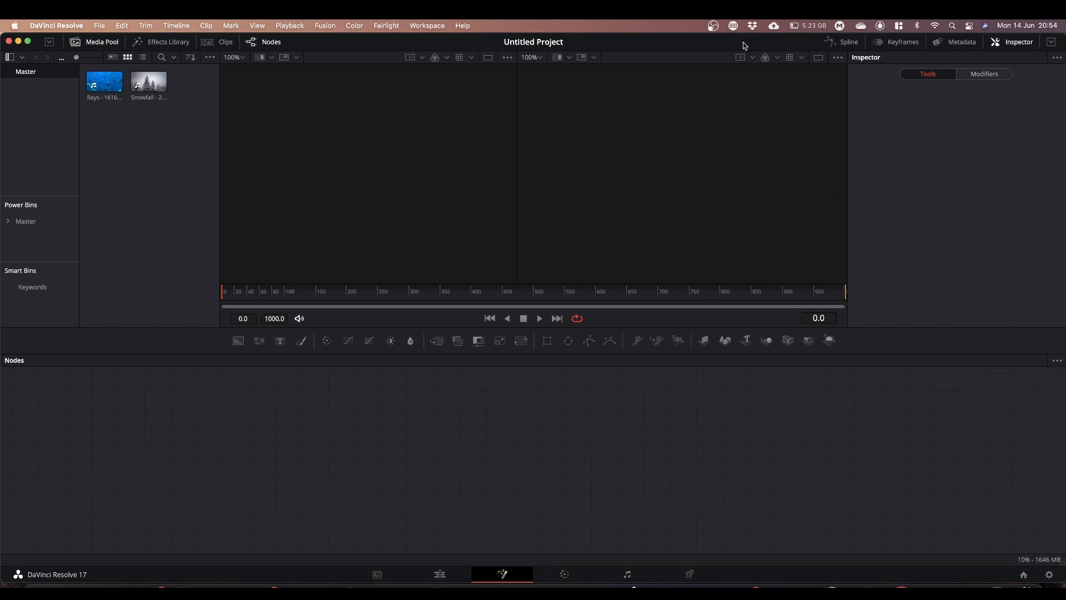
pyautogui.moveTo(743, 42); pyautogui.dragTo(493, 52)
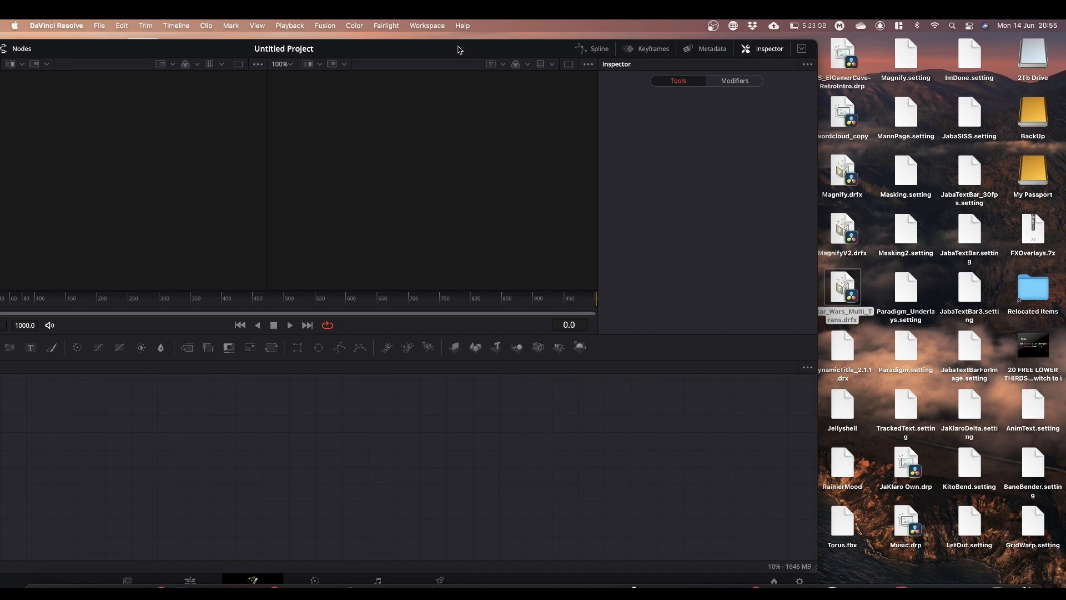
pyautogui.doubleClick(460, 50)
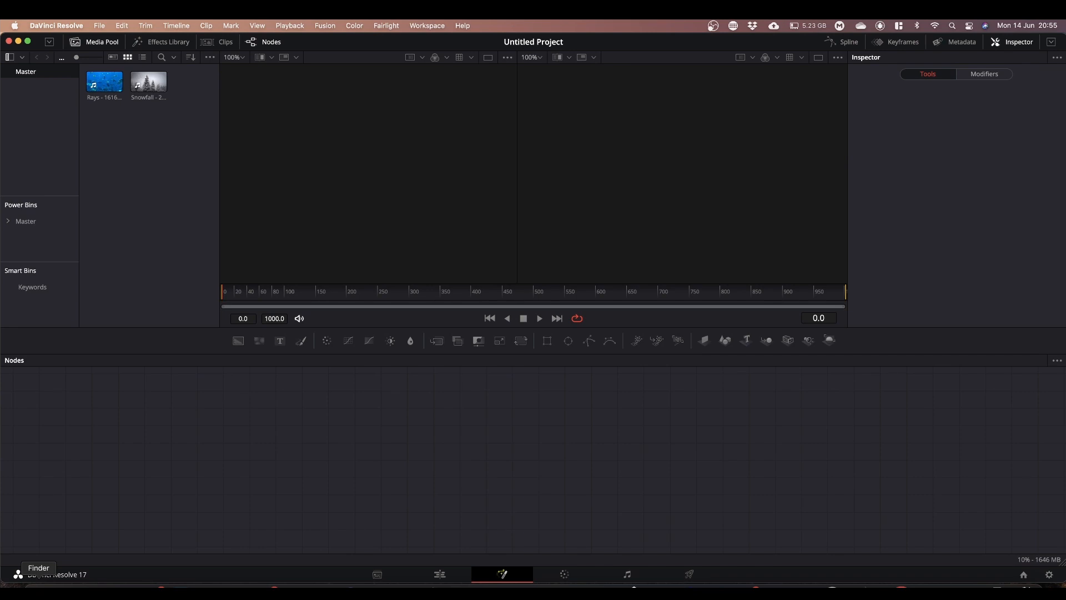
# Step: Install the Star_Wars_Multi_Trans.drfx bundle from Finder's Desktop folder through the empty Fusion node area, and hide the Effects Library
pyautogui.click(38, 589)
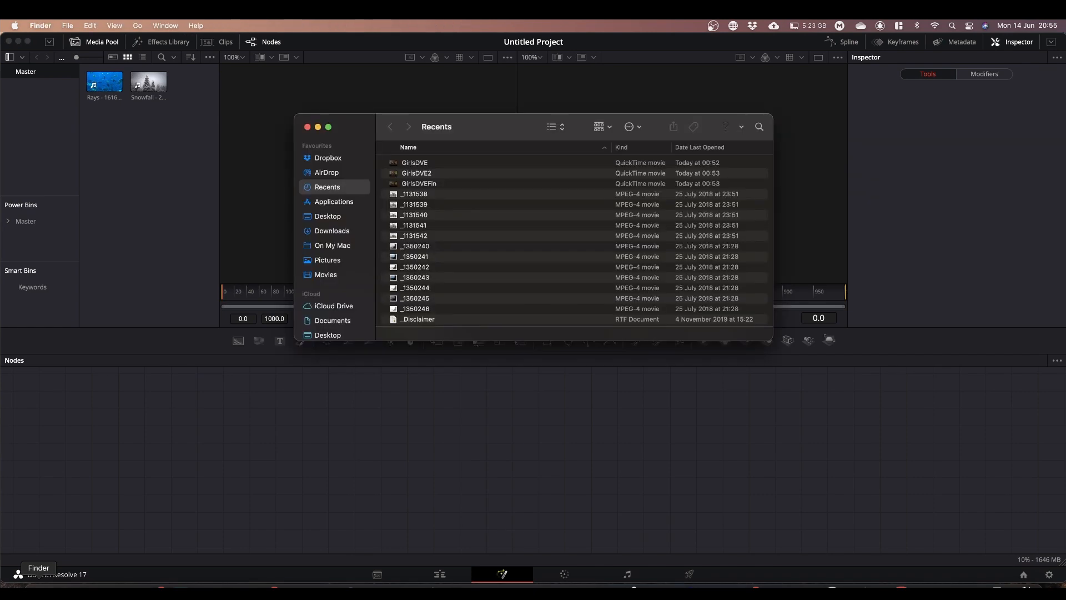
pyautogui.click(335, 218)
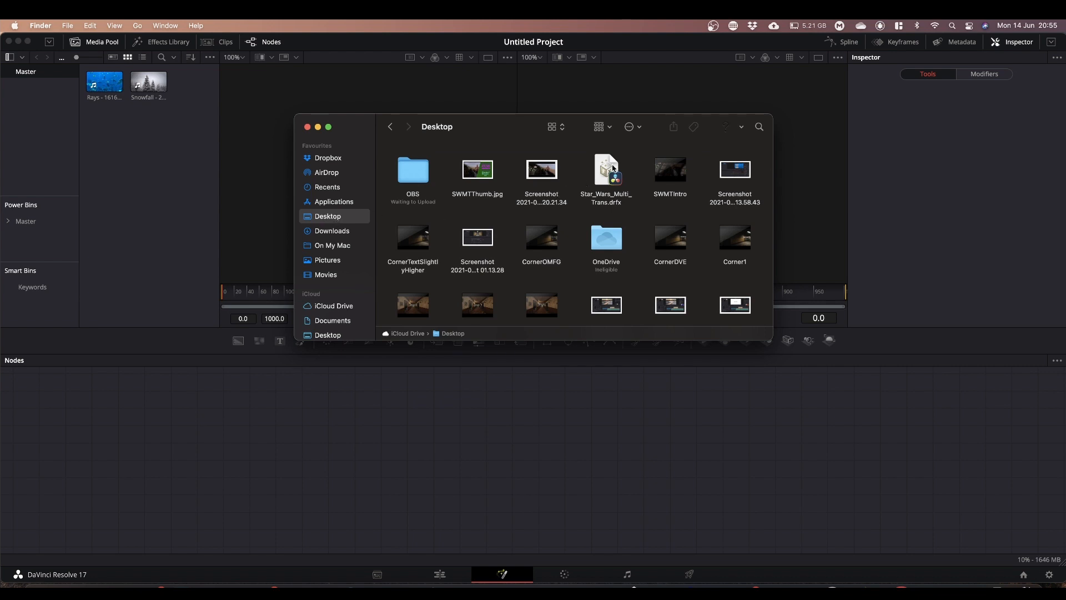
pyautogui.moveTo(613, 171); pyautogui.dragTo(591, 431)
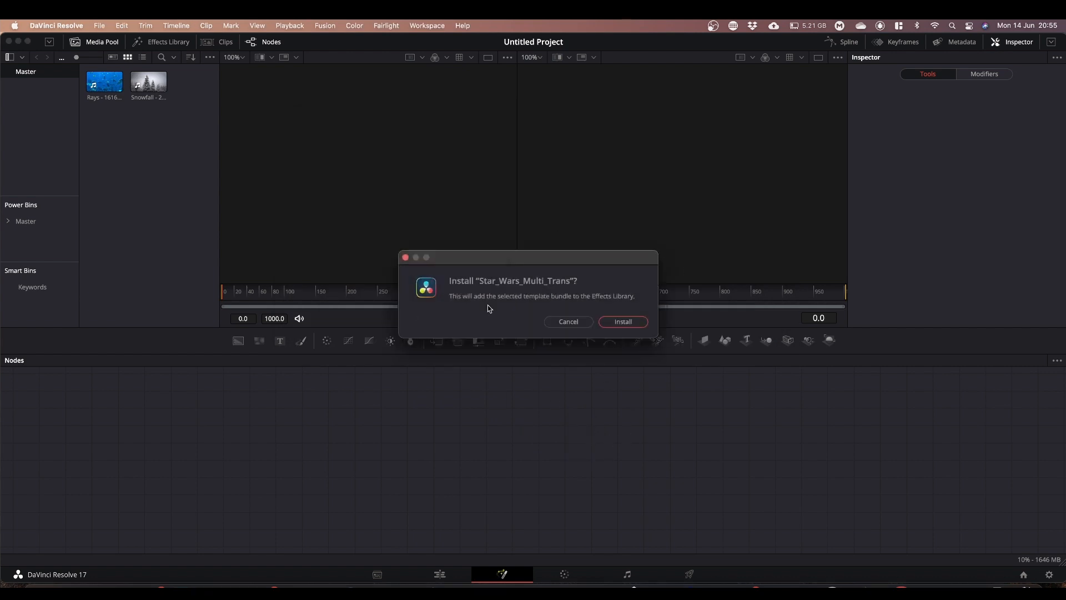
pyautogui.click(620, 323)
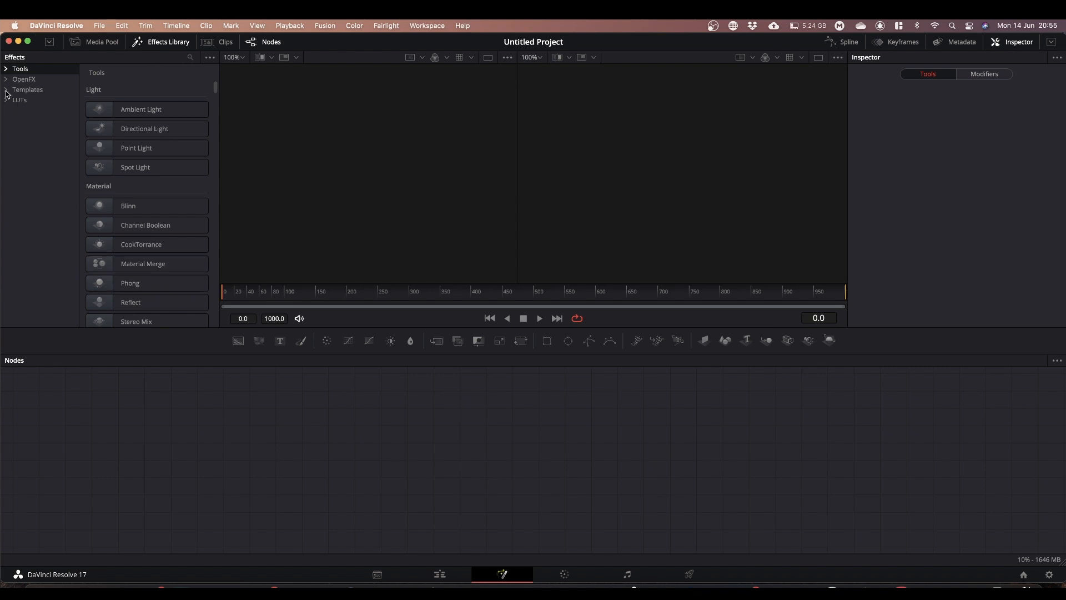
pyautogui.click(155, 41)
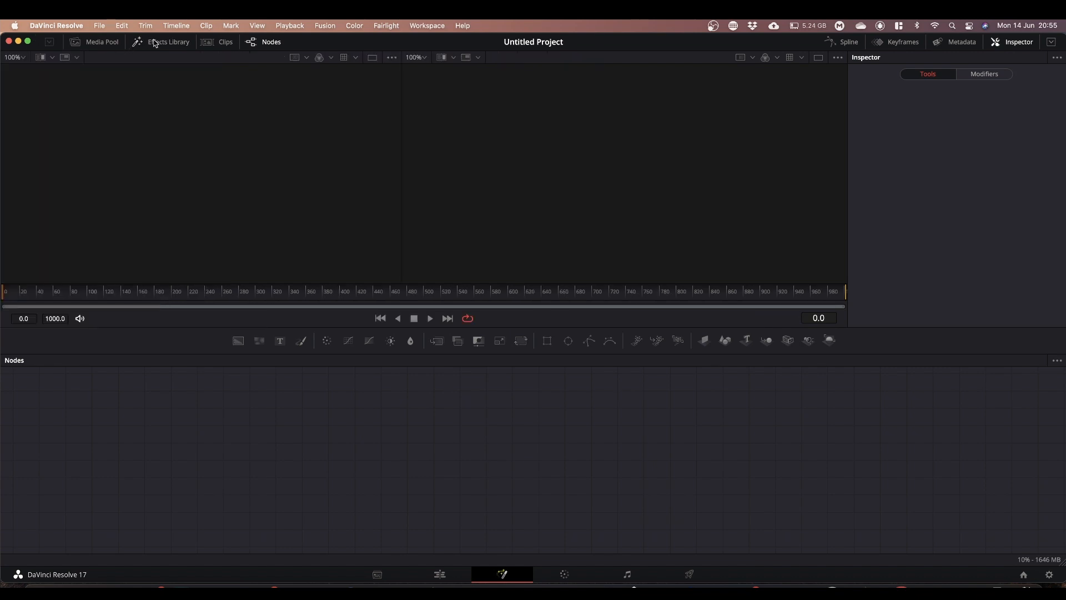
# Step: Check the Effects Library's Edit transition templates for the installed bundle by searching for "star", and close the search
pyautogui.click(156, 42)
pyautogui.click(6, 89)
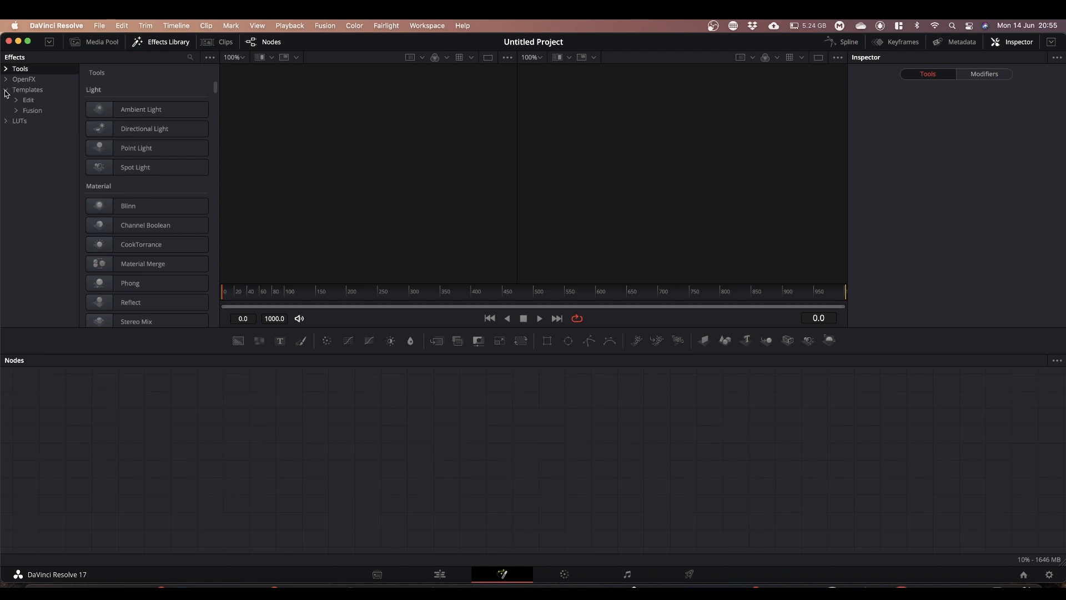
pyautogui.click(17, 101)
pyautogui.click(47, 133)
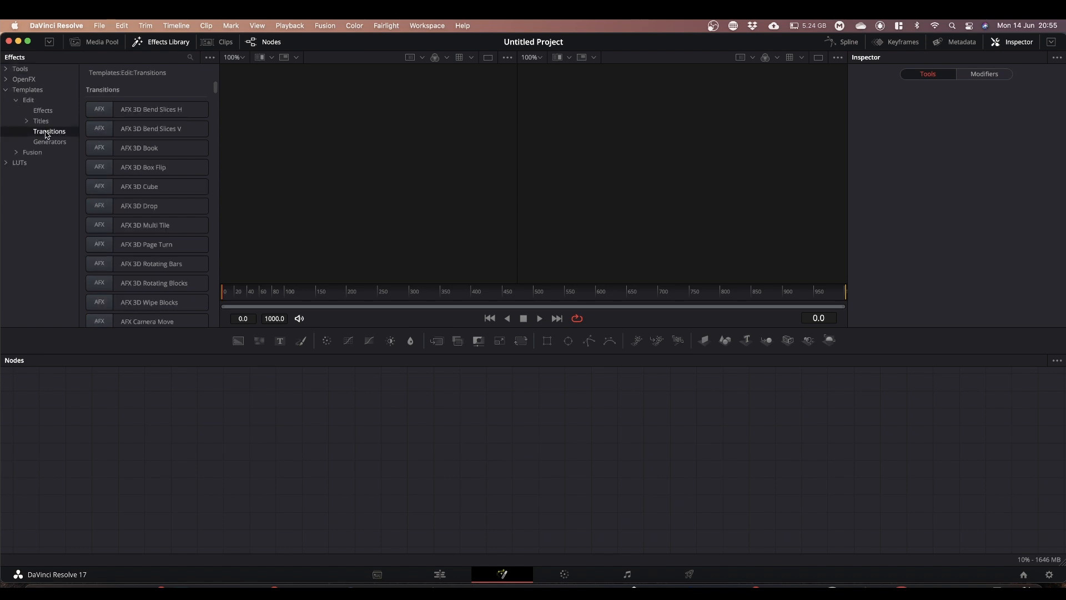
pyautogui.click(191, 58)
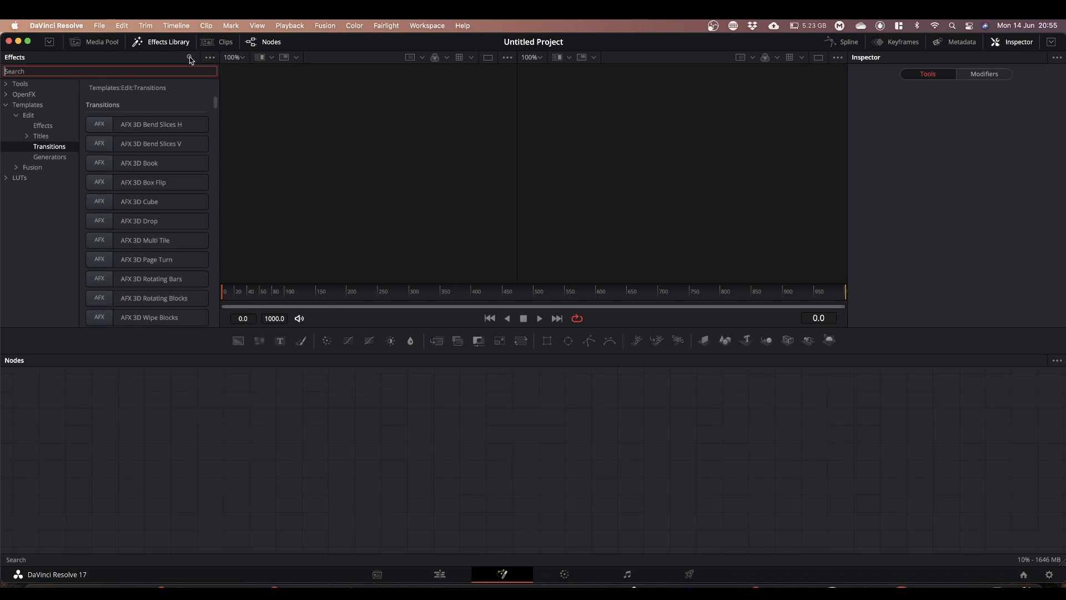
pyautogui.write('star')
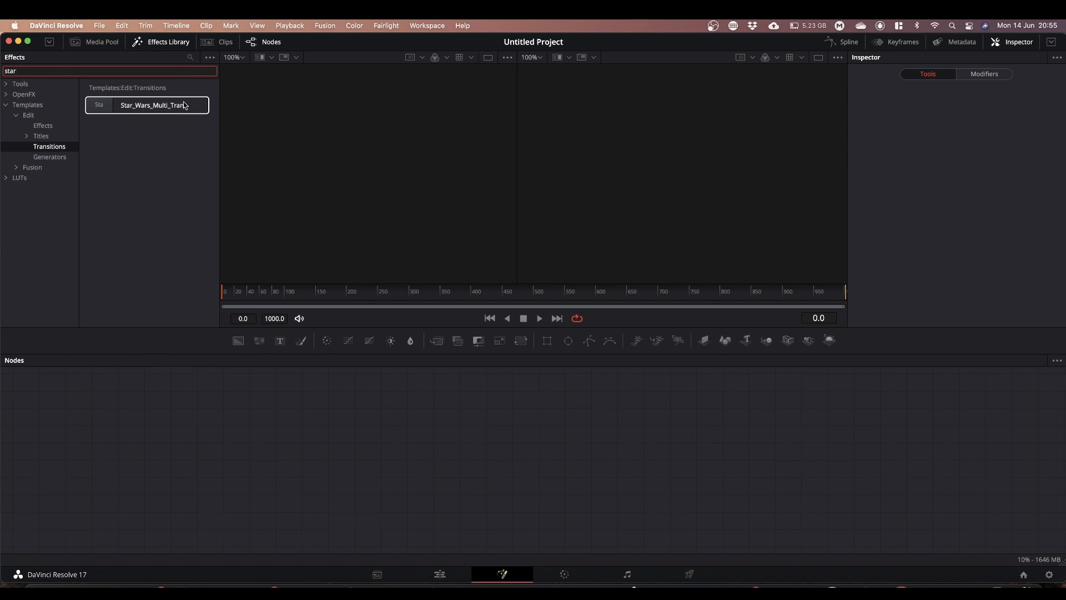
pyautogui.click(190, 58)
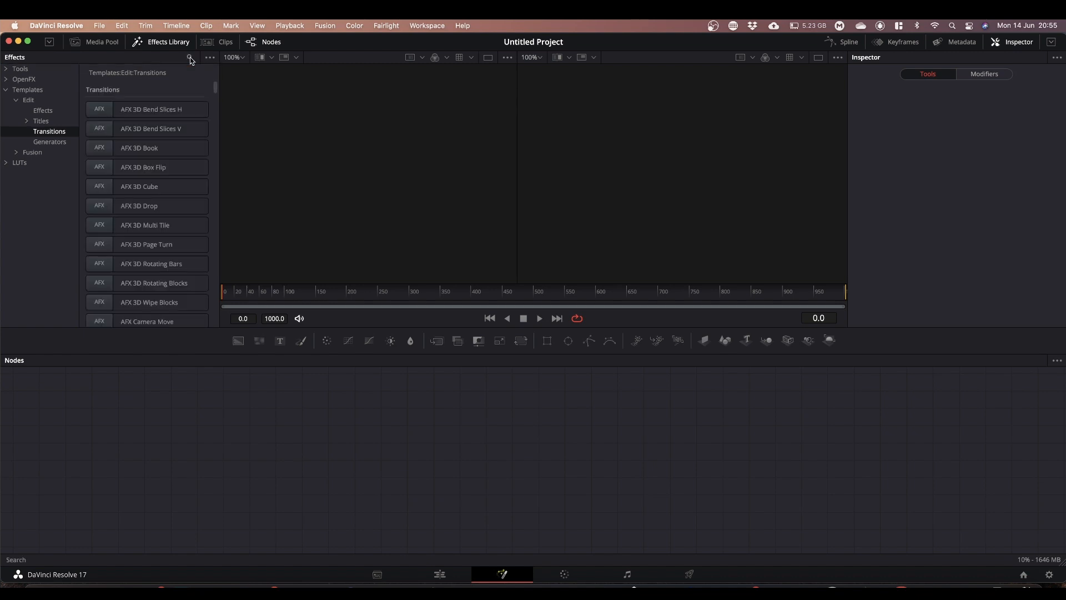
# Step: Switch to the Edit page and filter the video transitions by "star"
pyautogui.click(440, 574)
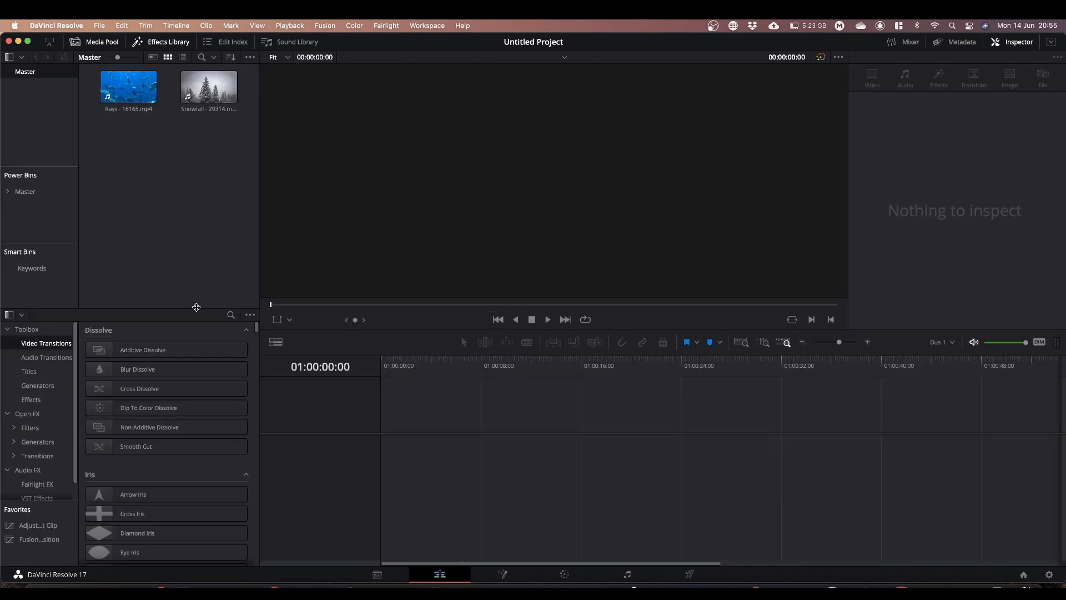
pyautogui.click(230, 315)
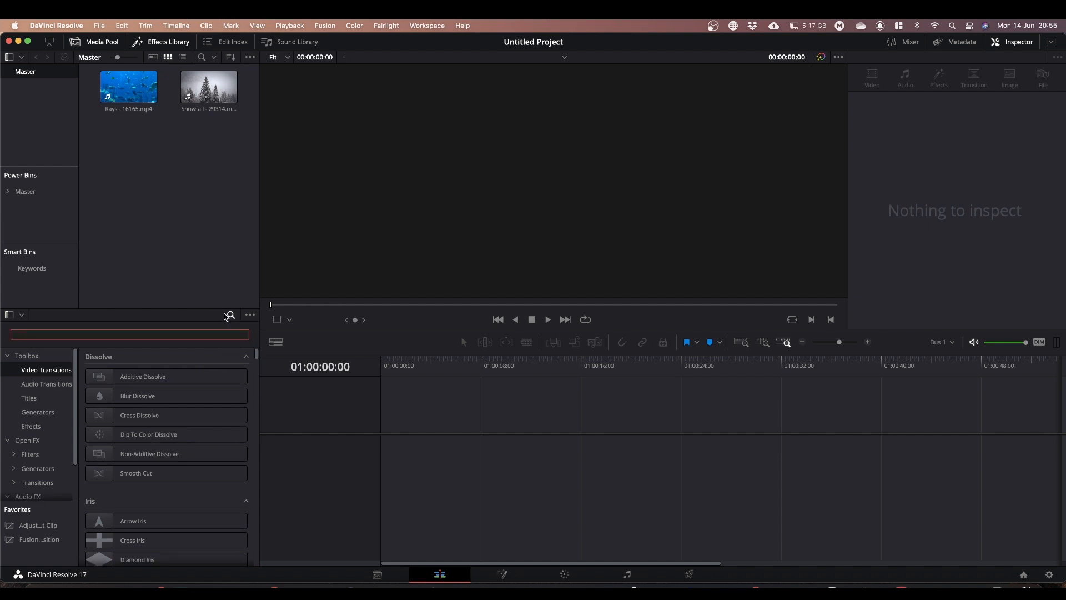
pyautogui.write('star')
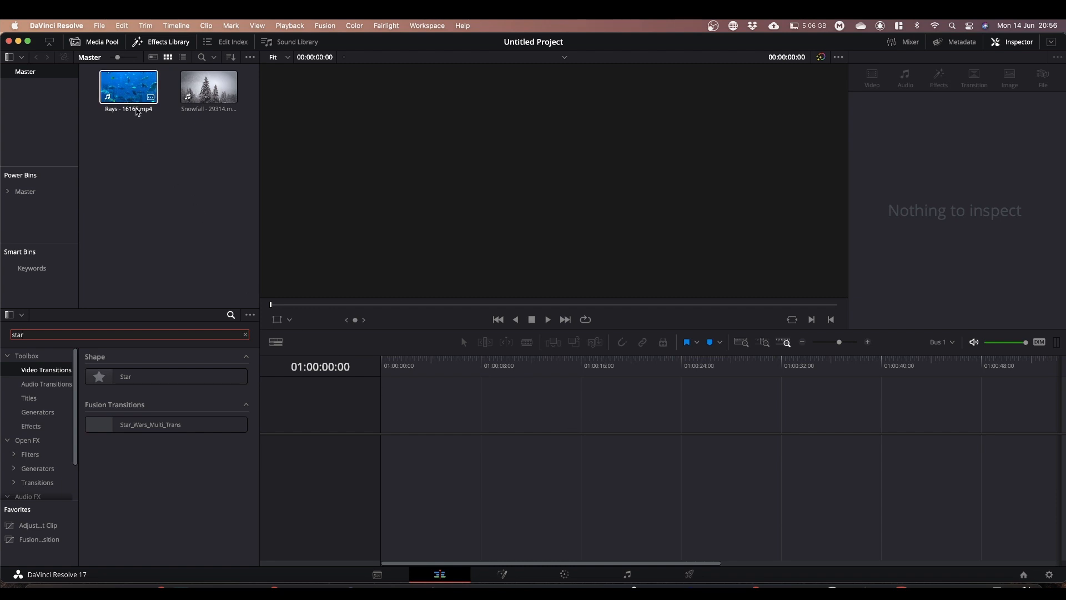
# Step: Place Rays - 16165.mp4 followed by Snowfall - 29314.mp4 on a new timeline and apply Star_Wars_Multi_Trans at their cut
pyautogui.moveTo(136, 152); pyautogui.dragTo(385, 447)
pyautogui.moveTo(594, 393); pyautogui.dragTo(616, 526)
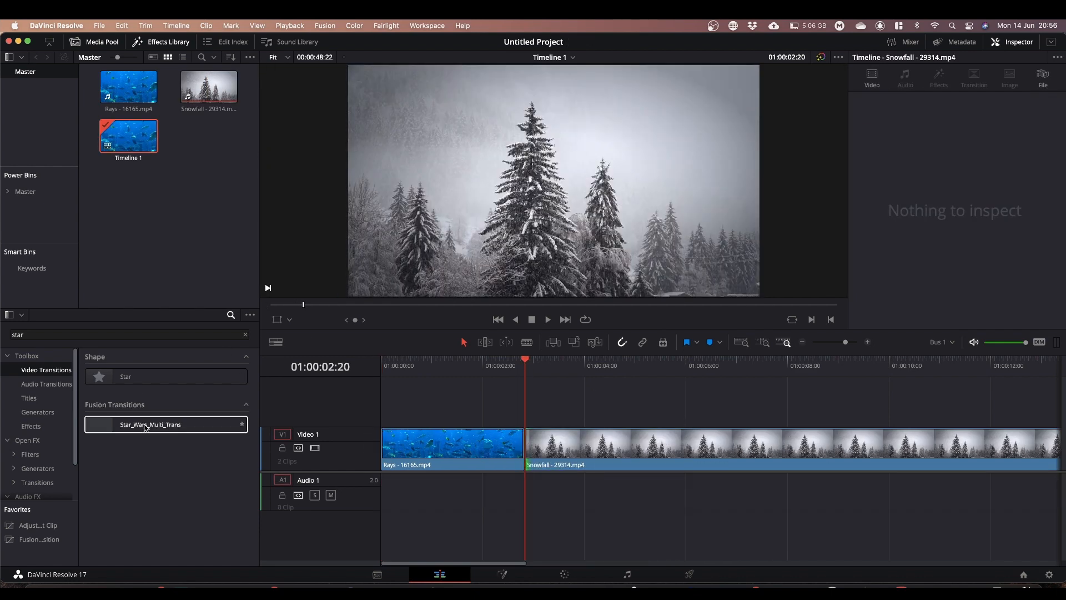
pyautogui.moveTo(146, 427); pyautogui.dragTo(525, 452)
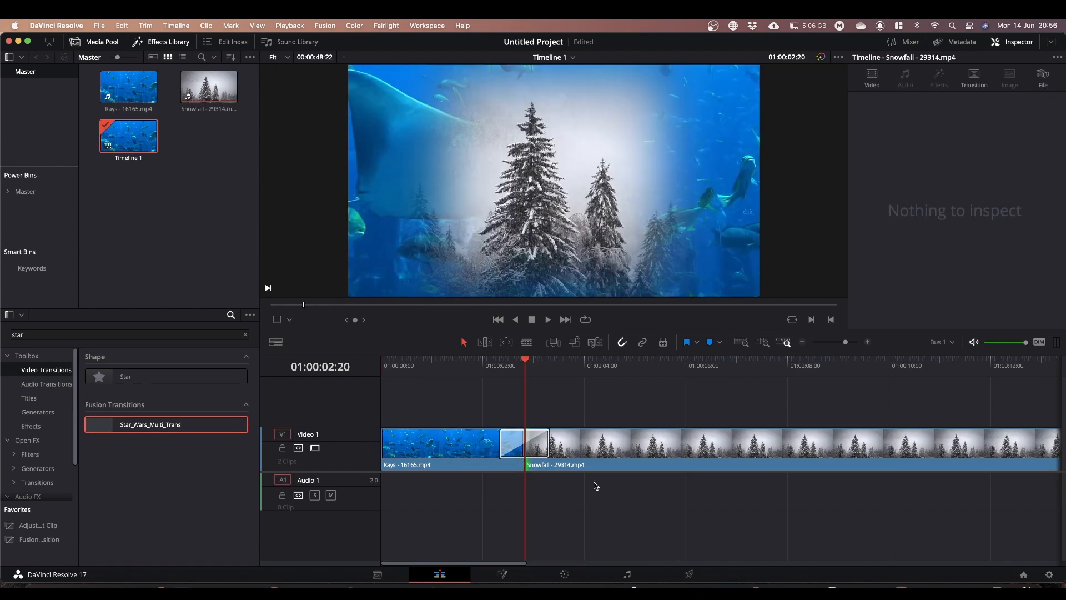
# Step: Set the type of the Star_Wars_Multi_Trans transition between the two clips to BR to TL
pyautogui.click(547, 451)
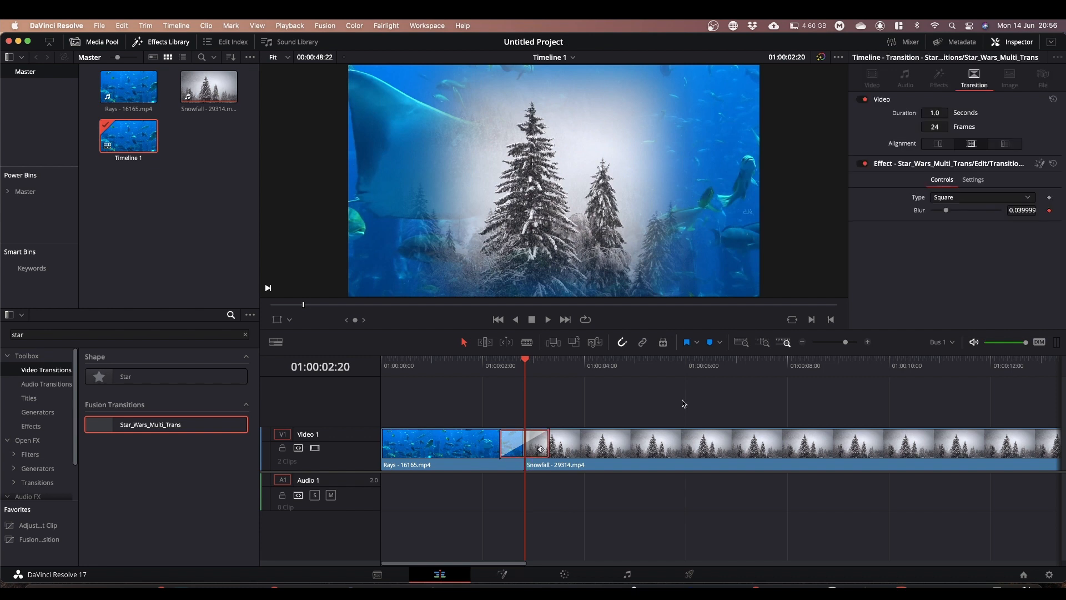
pyautogui.click(957, 197)
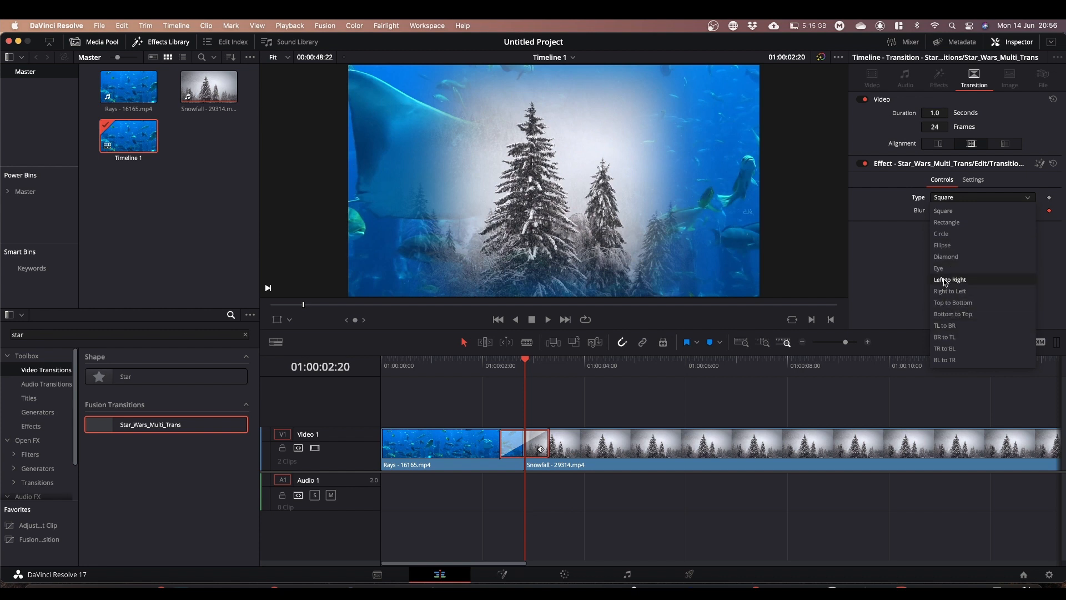
pyautogui.click(944, 337)
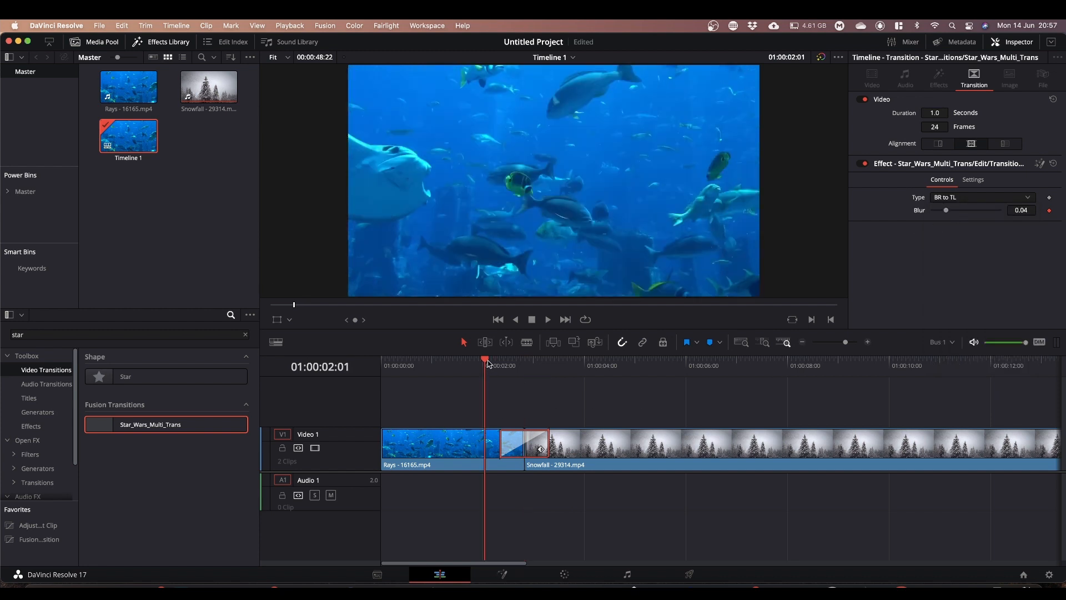
# Step: Play through the BR to TL transition several times, restarting each time from shortly before the cut
pyautogui.moveTo(488, 362); pyautogui.dragTo(477, 362)
pyautogui.press('space')
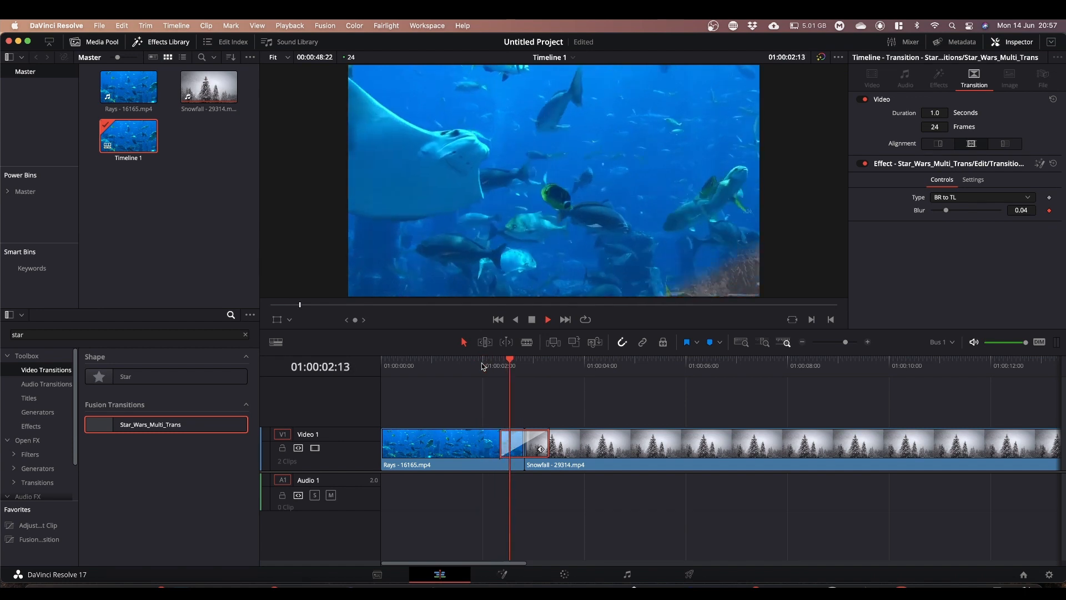
pyautogui.press('space')
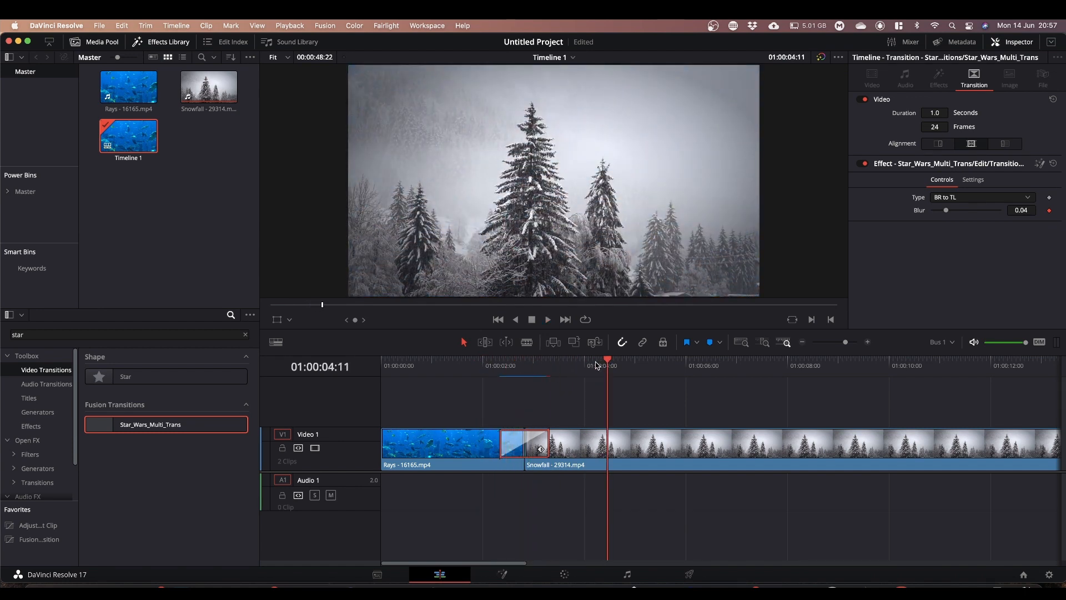
pyautogui.moveTo(608, 362); pyautogui.dragTo(464, 372)
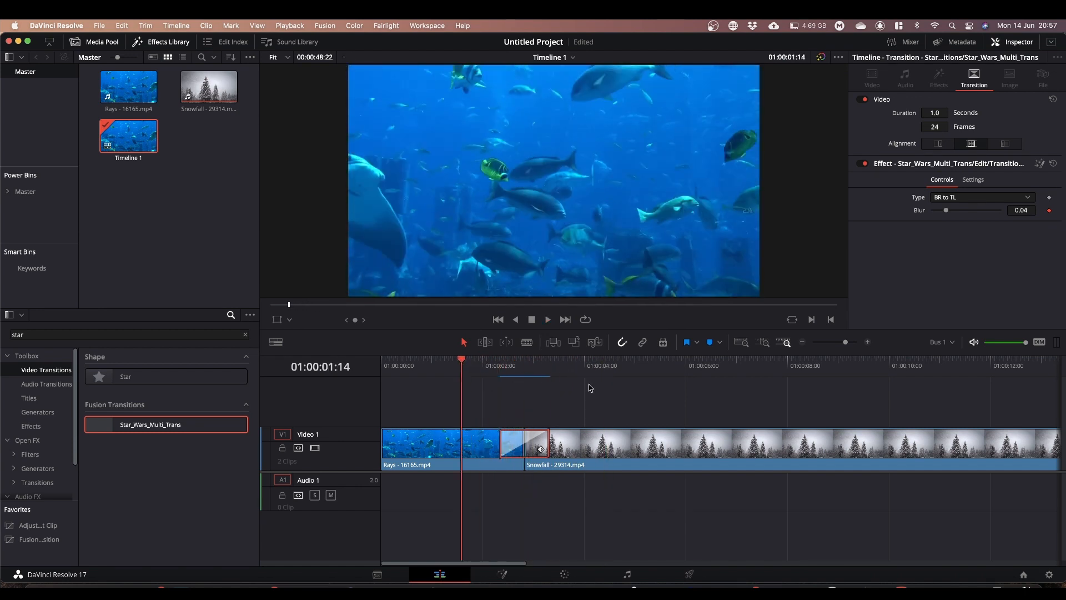
pyautogui.press('space')
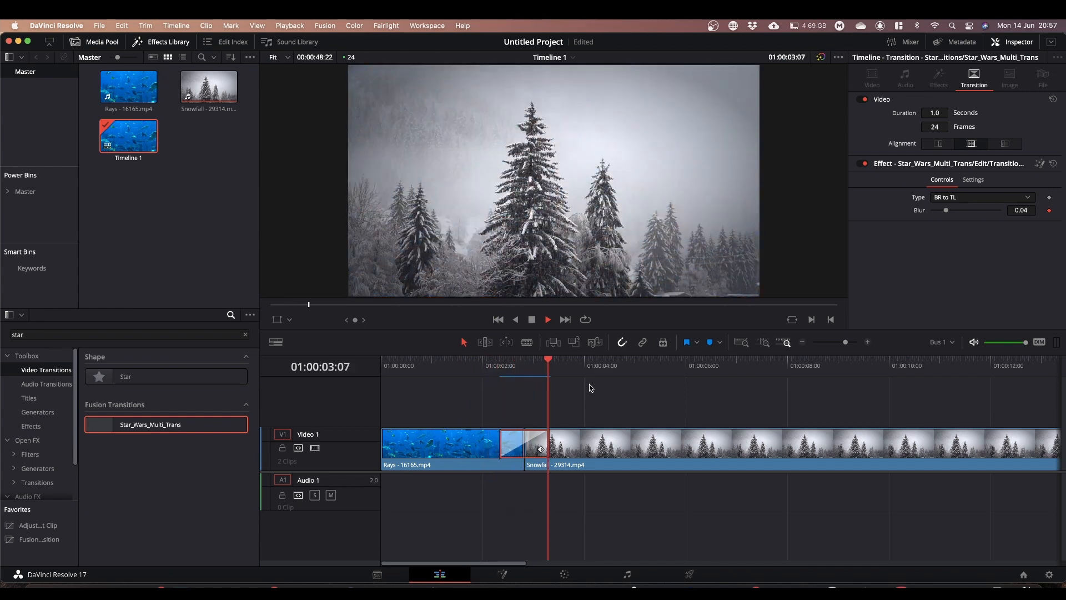
pyautogui.press('space')
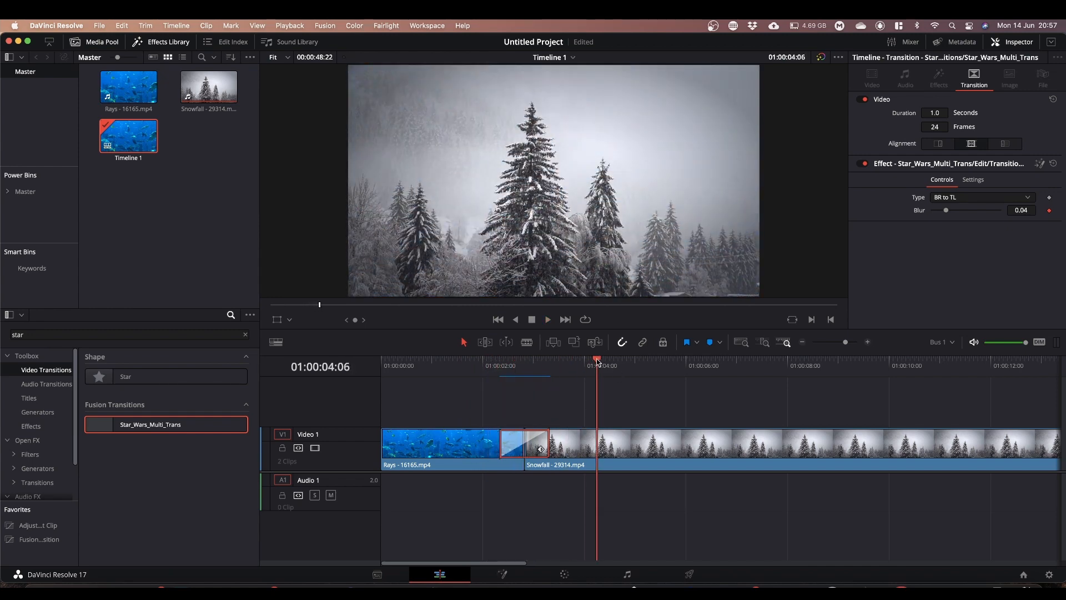
pyautogui.moveTo(600, 361); pyautogui.dragTo(478, 383)
pyautogui.press('space')
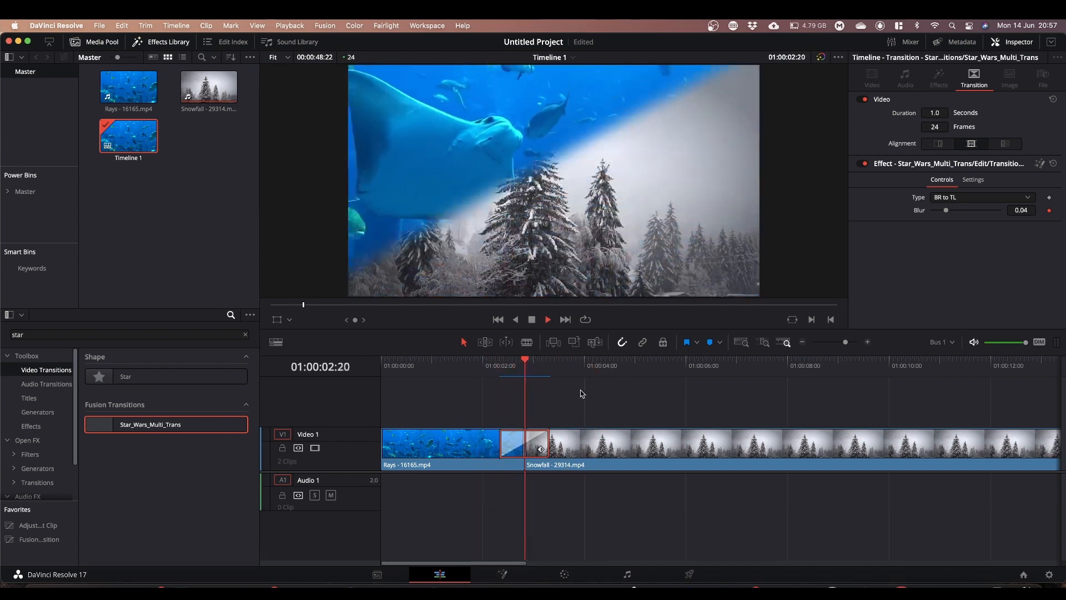
pyautogui.press('space')
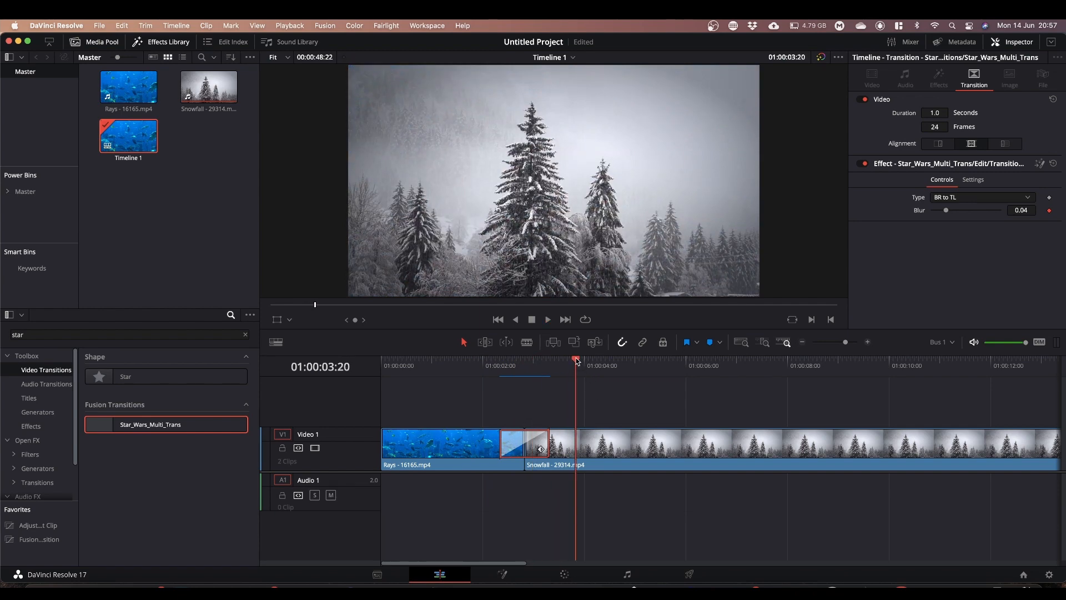
pyautogui.moveTo(576, 361); pyautogui.dragTo(485, 383)
pyautogui.press('space')
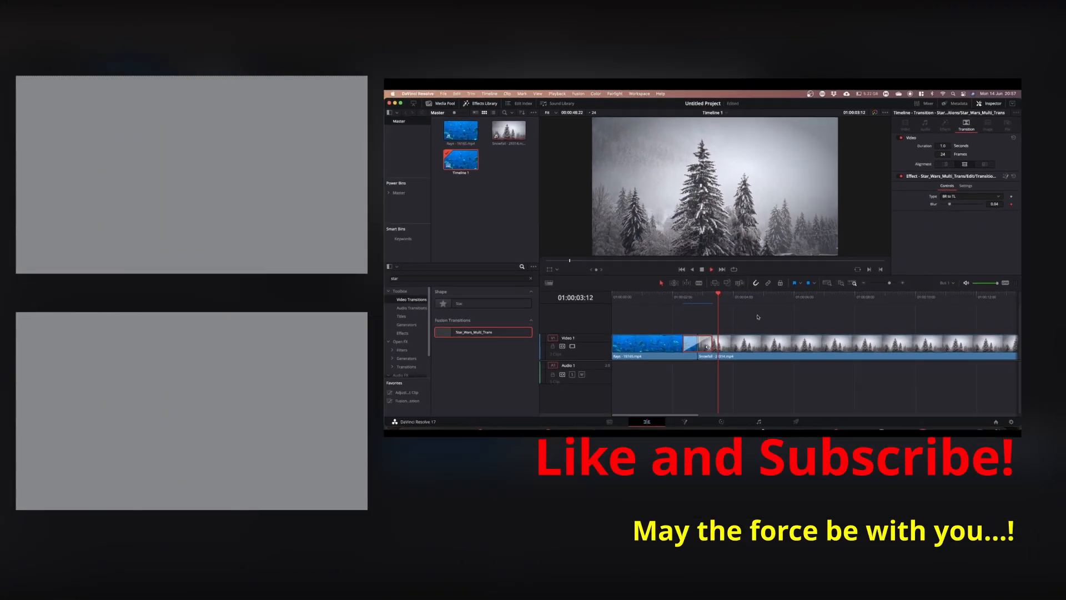